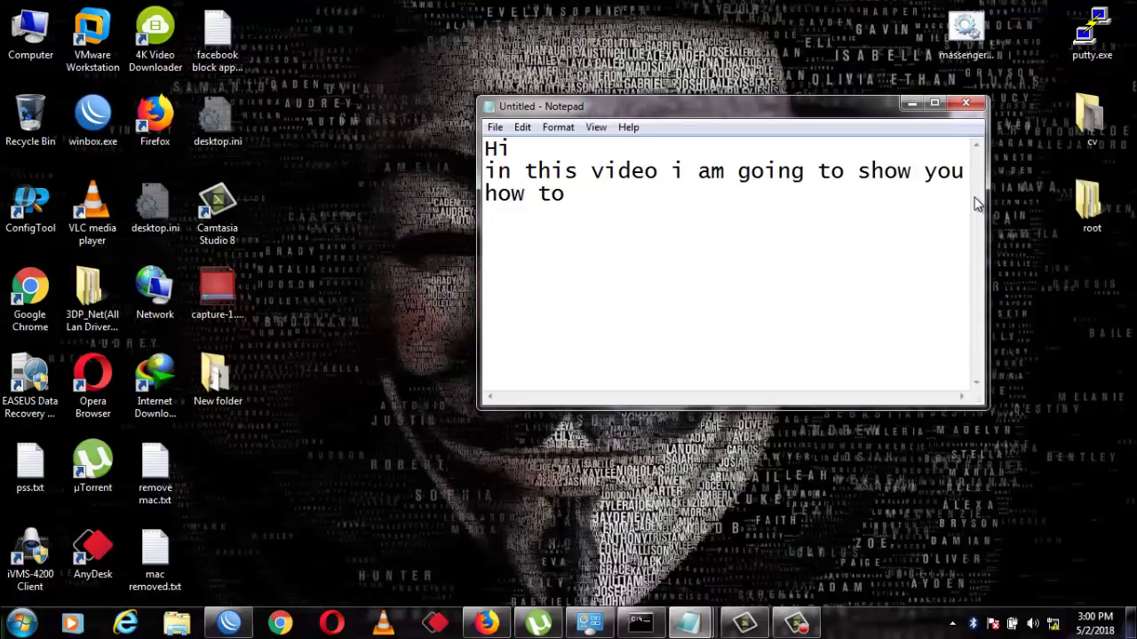
Complete the intro sentence in the note with "configure dude server in mikrotik" and start a new line
{"action": "type", "text": "configu"}
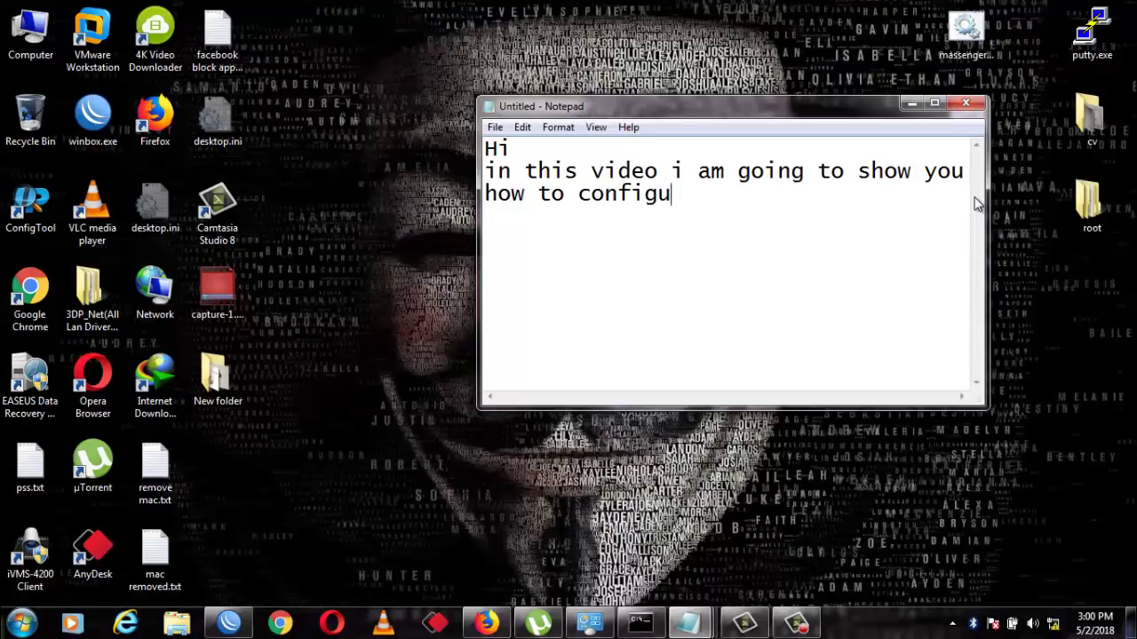
{"action": "type", "text": "re dude s"}
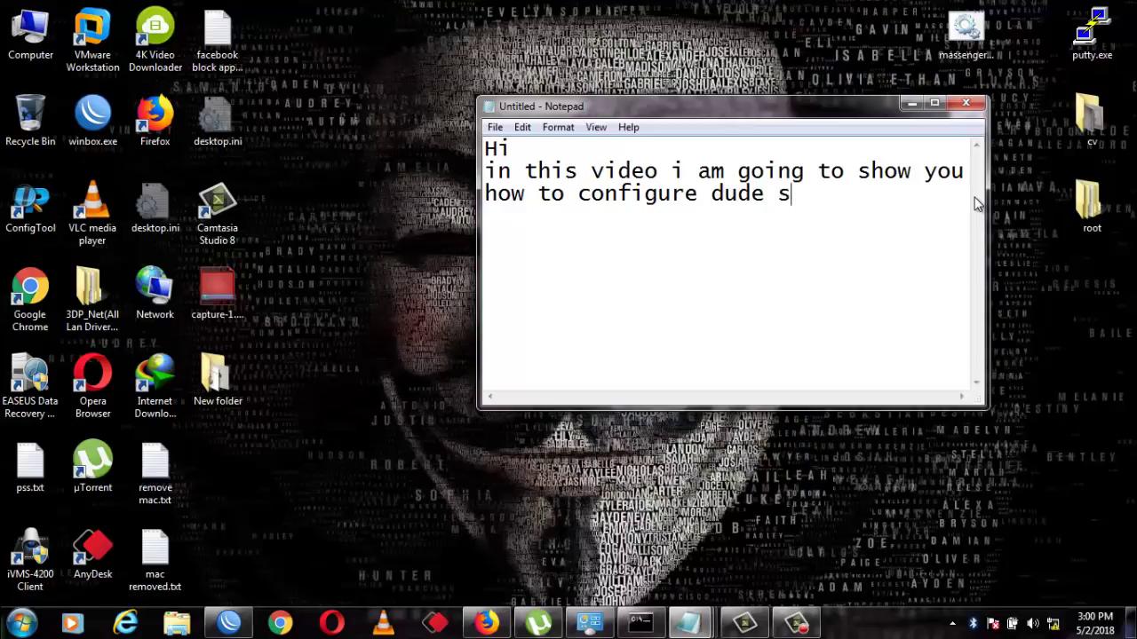
{"action": "type", "text": "erver in "}
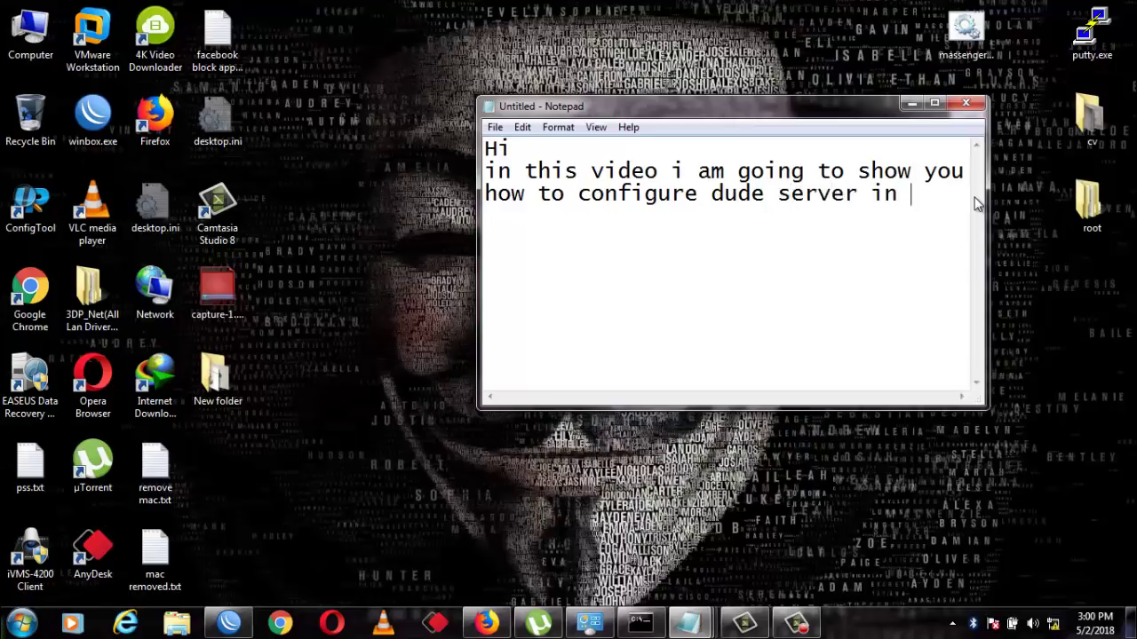
{"action": "type", "text": "mikrotik"}
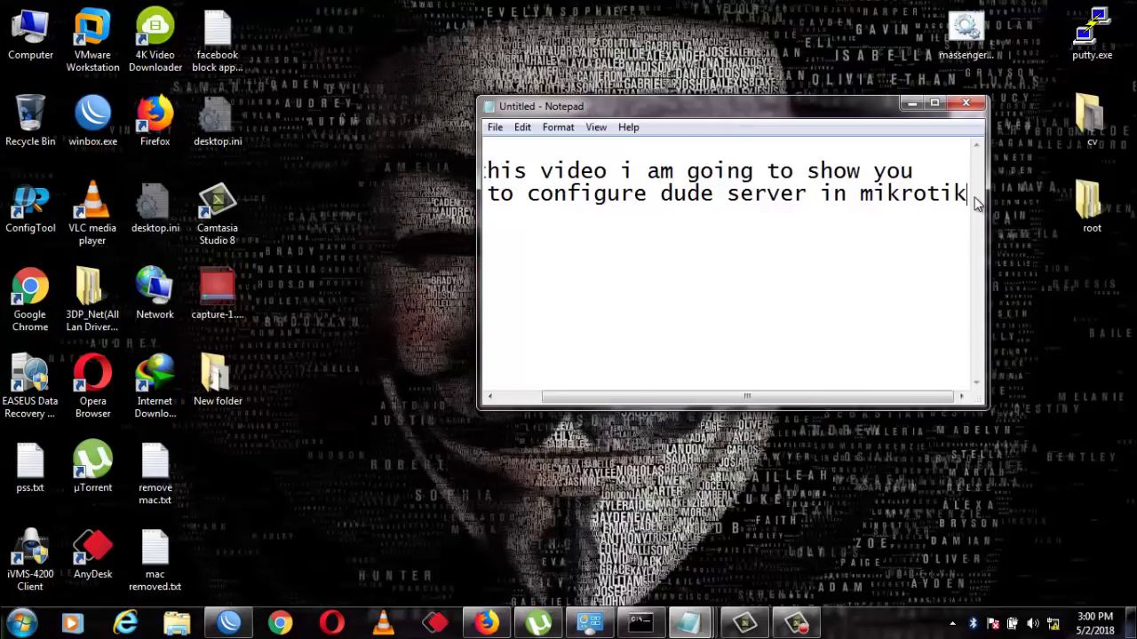
{"action": "key", "text": "Return"}
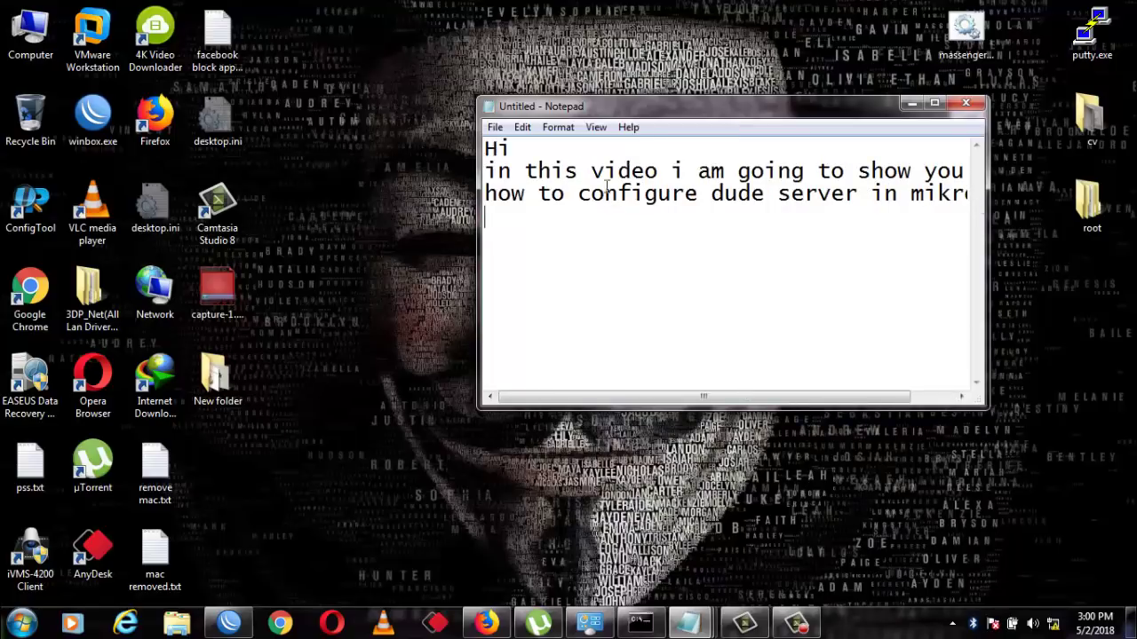
Clear all text from the note, then make its window taller
{"action": "left_click_drag", "start_coordinate": [485, 144], "coordinate": [977, 270]}
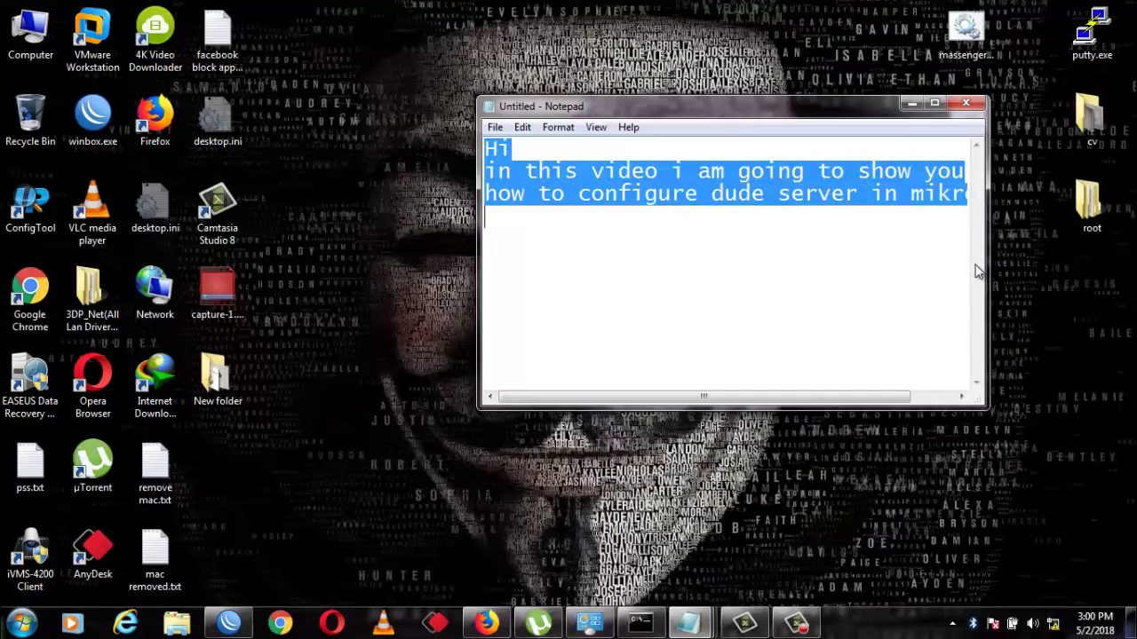
{"action": "key", "text": "Delete"}
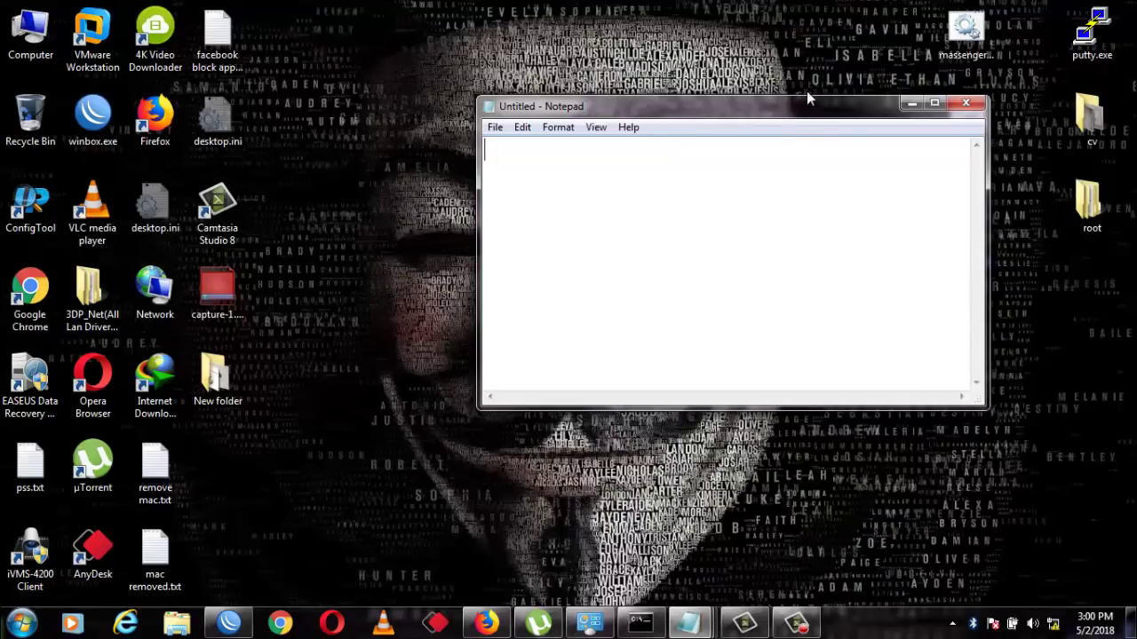
{"action": "left_click_drag", "start_coordinate": [810, 99], "coordinate": [807, 32]}
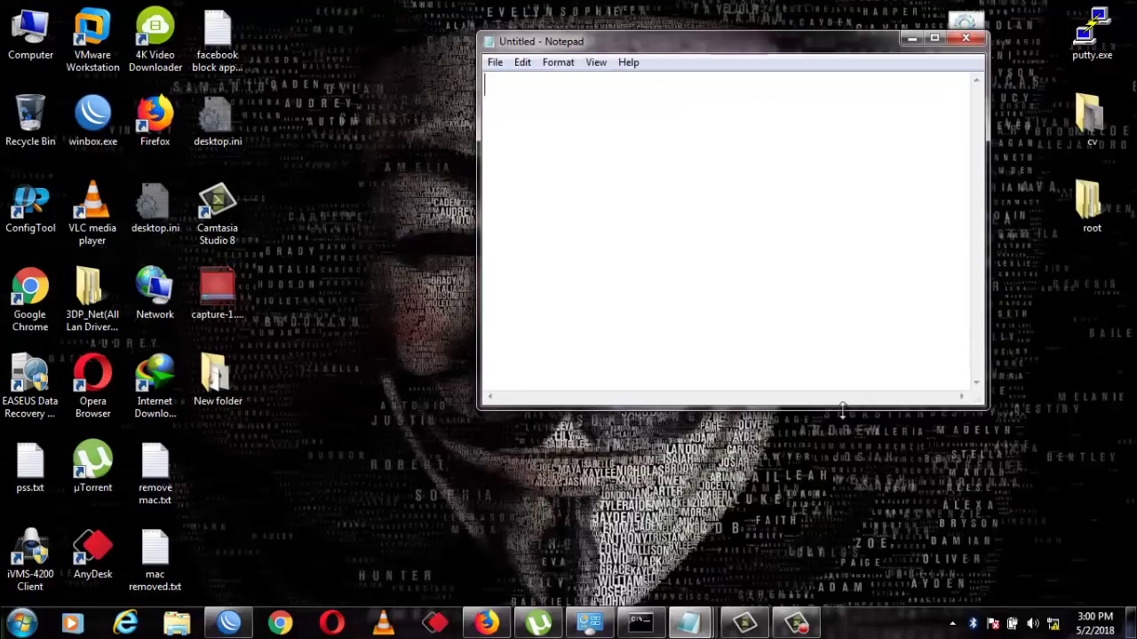
{"action": "left_click_drag", "start_coordinate": [845, 410], "coordinate": [863, 548]}
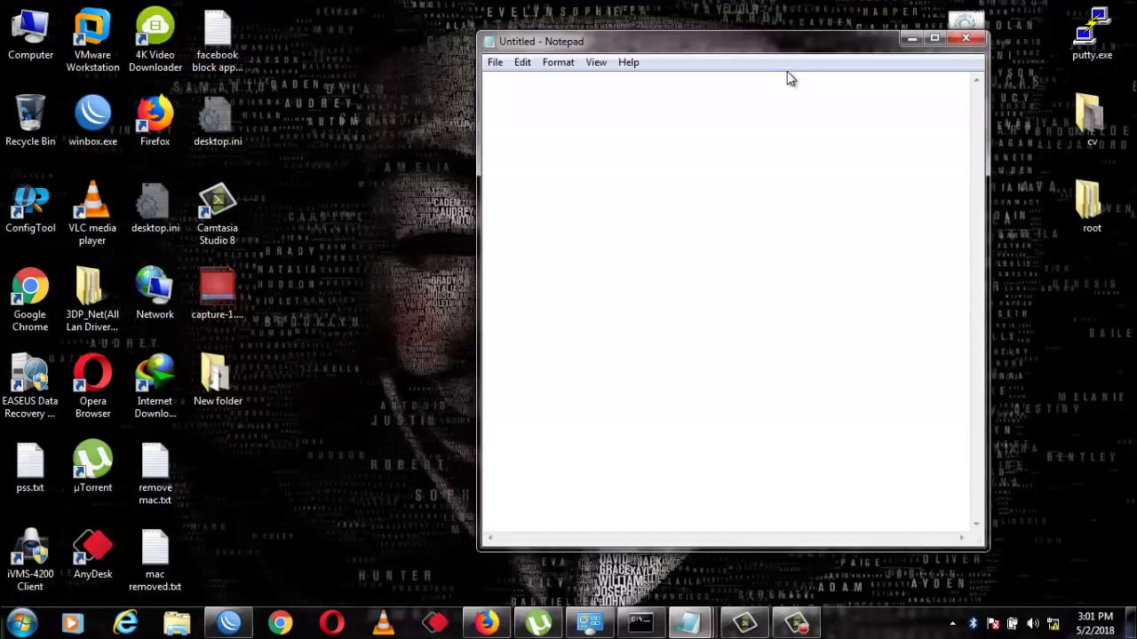
{"action": "left_click", "coordinate": [808, 625]}
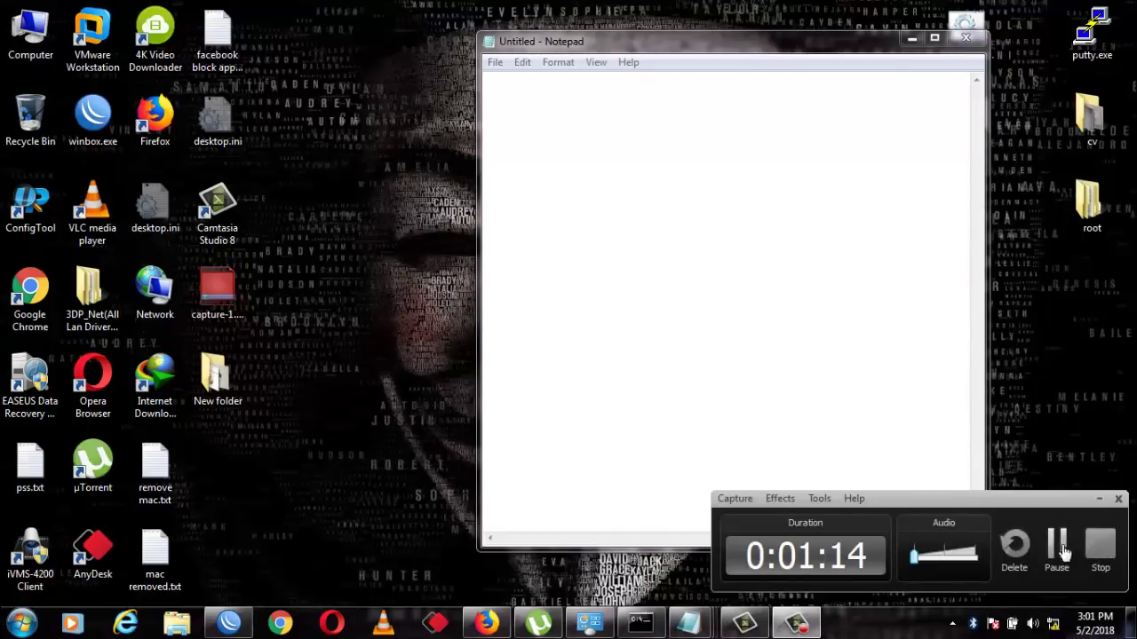
{"action": "left_click", "coordinate": [1057, 545]}
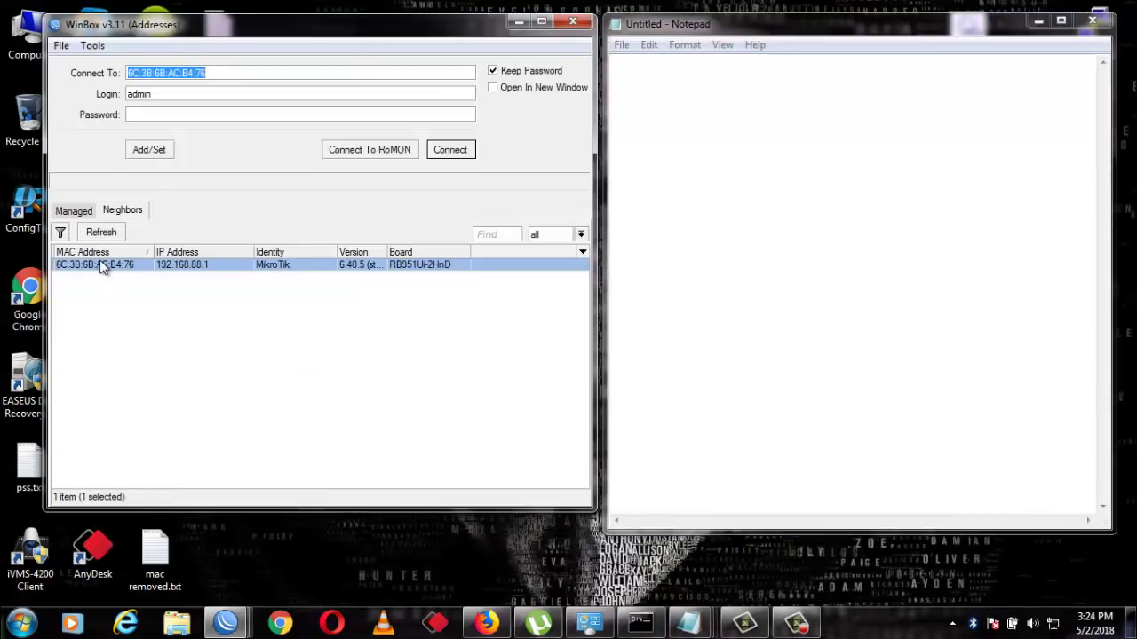
Connect to the discovered MikroTik router with the admin login and accept the RouterOS default configuration
{"action": "key", "text": "Tab"}
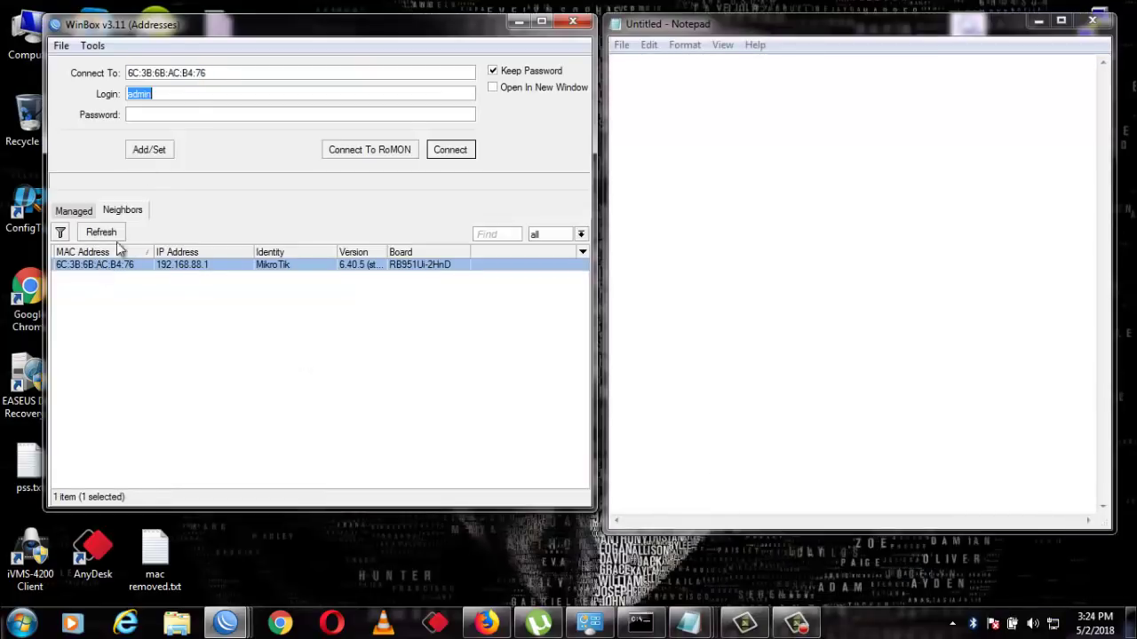
{"action": "left_click", "coordinate": [451, 150]}
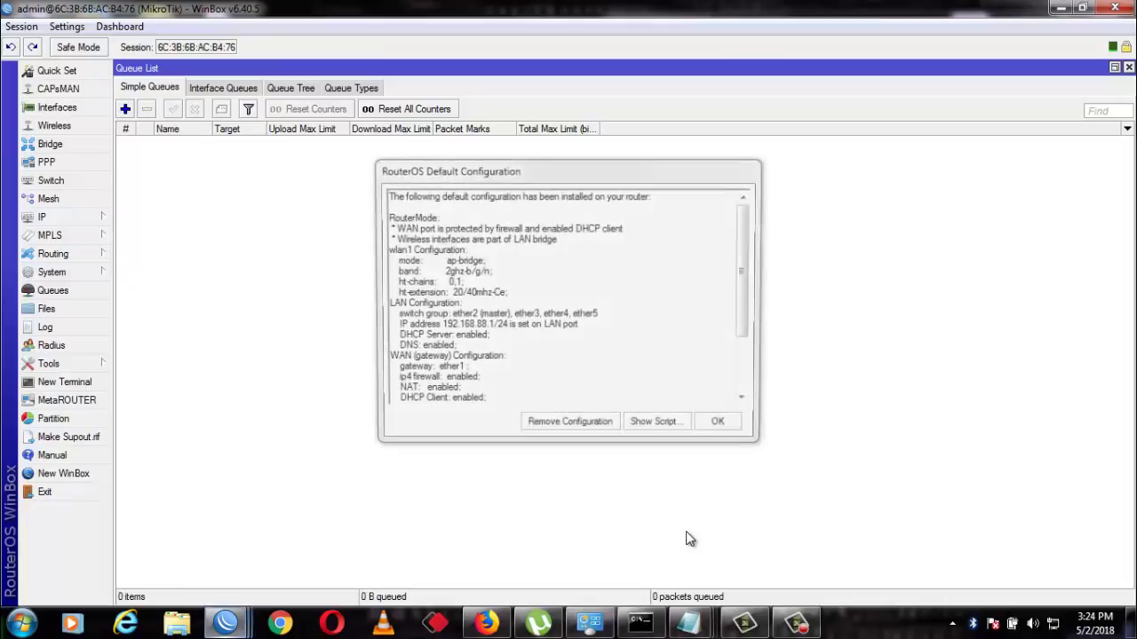
{"action": "left_click", "coordinate": [720, 428]}
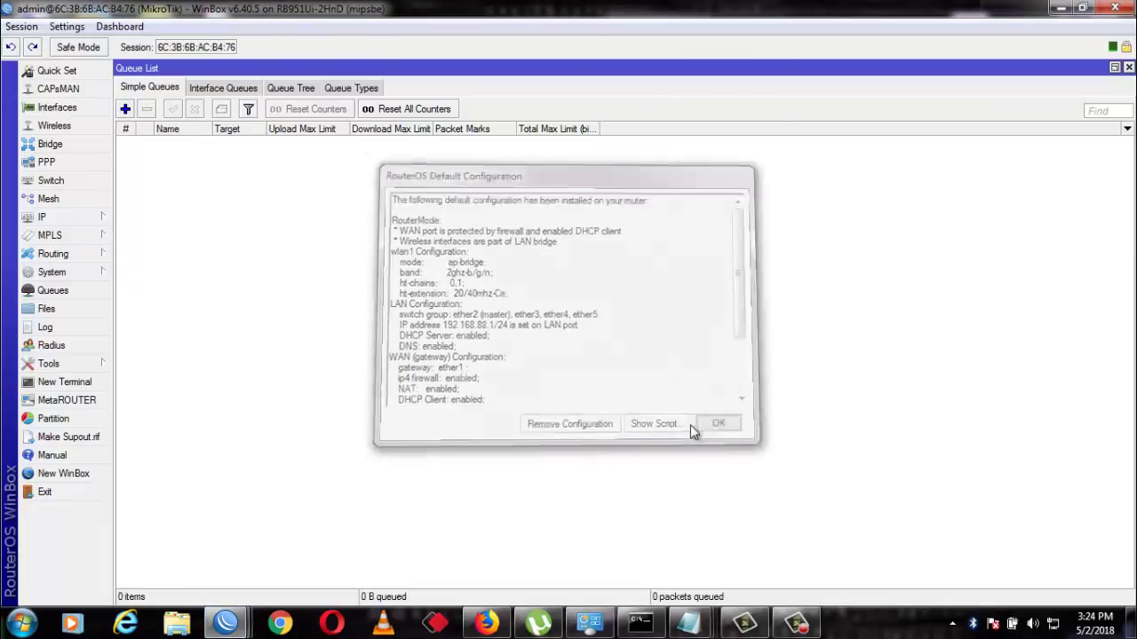
Open the router's IP address list and start a new address entry
{"action": "left_click", "coordinate": [91, 218]}
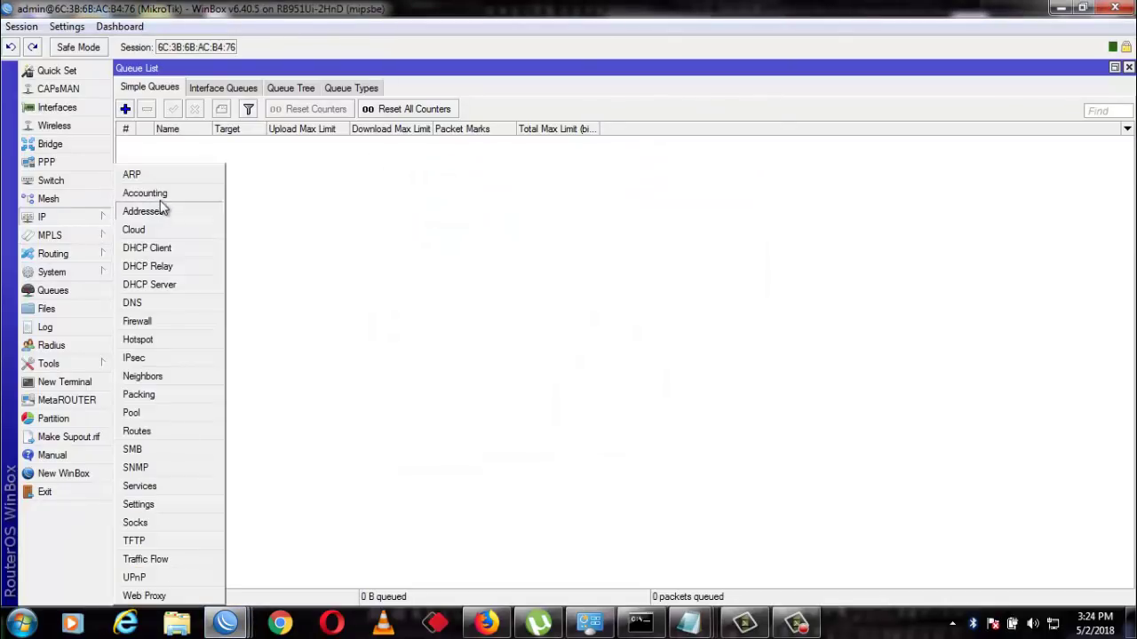
{"action": "left_click", "coordinate": [147, 210]}
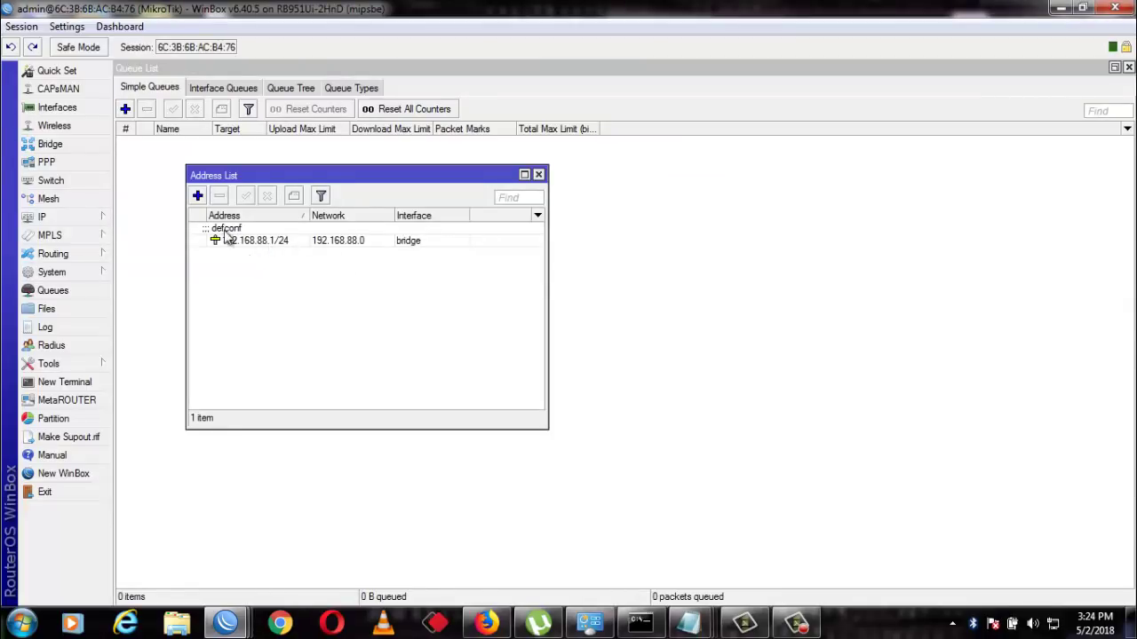
{"action": "left_click", "coordinate": [197, 196]}
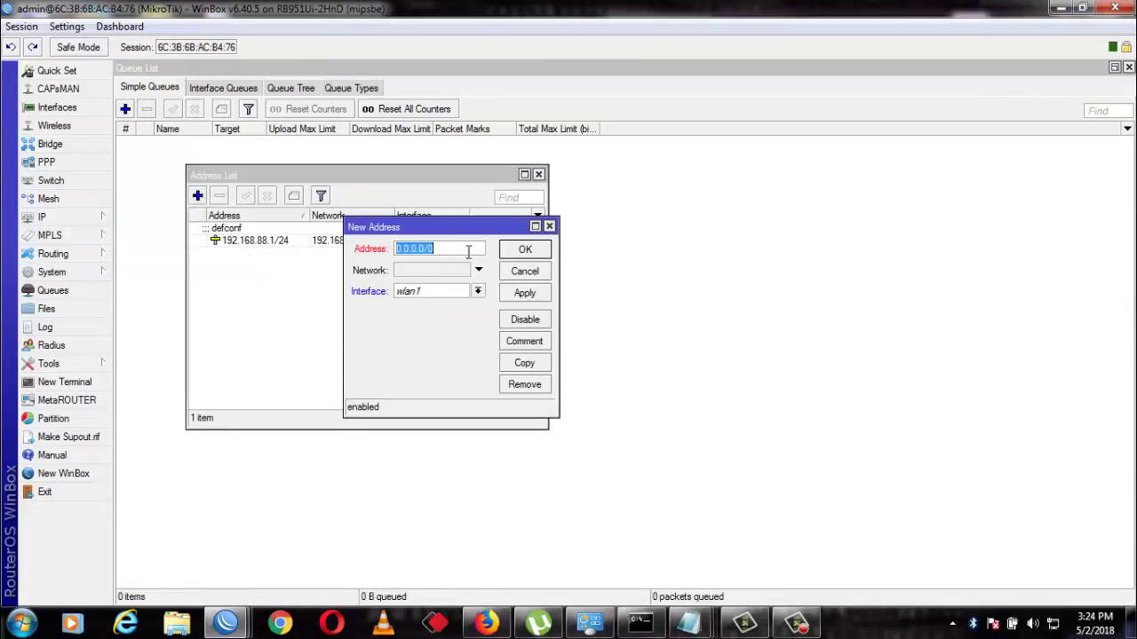
{"action": "type", "text": "SNS Export Ltd 1"}
{"action": "key", "text": "BackSpace"}
{"action": "key", "text": "BackSpace"}
{"action": "key", "text": "BackSpace"}
{"action": "key", "text": "BackSpace"}
{"action": "key", "text": "BackSpace"}
{"action": "key", "text": "BackSpace"}
{"action": "key", "text": "BackSpace"}
{"action": "key", "text": "BackSpace"}
{"action": "key", "text": "BackSpace"}
{"action": "key", "text": "BackSpace"}
{"action": "key", "text": "BackSpace"}
{"action": "key", "text": "BackSpace"}
{"action": "key", "text": "BackSpace"}
{"action": "key", "text": "BackSpace"}
{"action": "key", "text": "BackSpace"}
{"action": "key", "text": "BackSpace"}
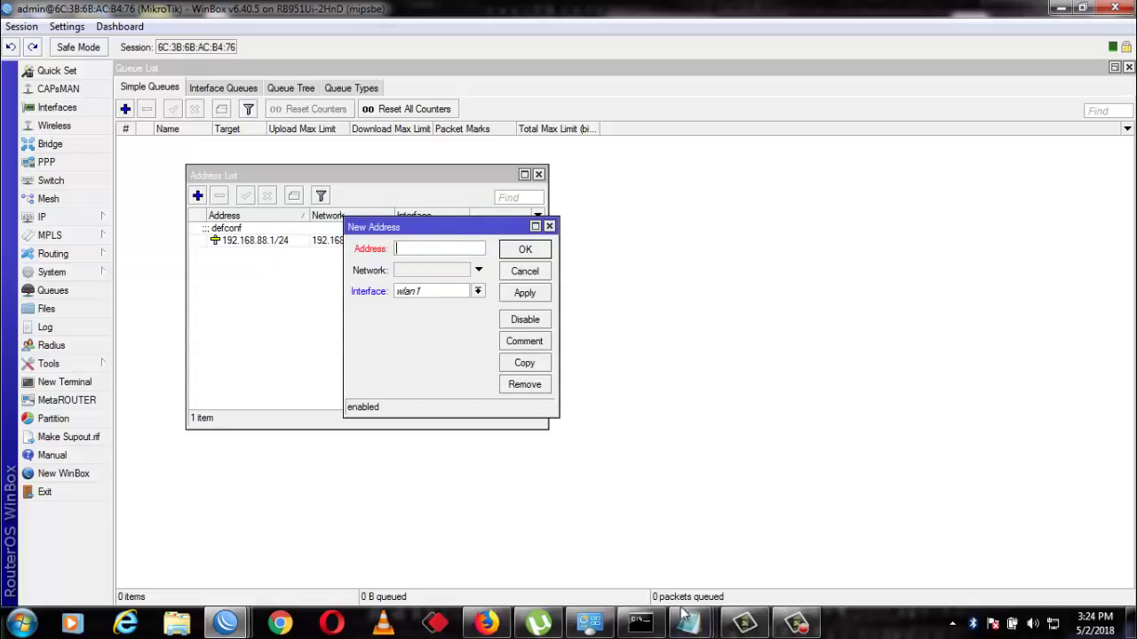
Add the address 172.30.82.34/29 from the Notepad note on interface ether1
{"action": "mouse_move", "coordinate": [689, 620]}
{"action": "left_click", "coordinate": [688, 541]}
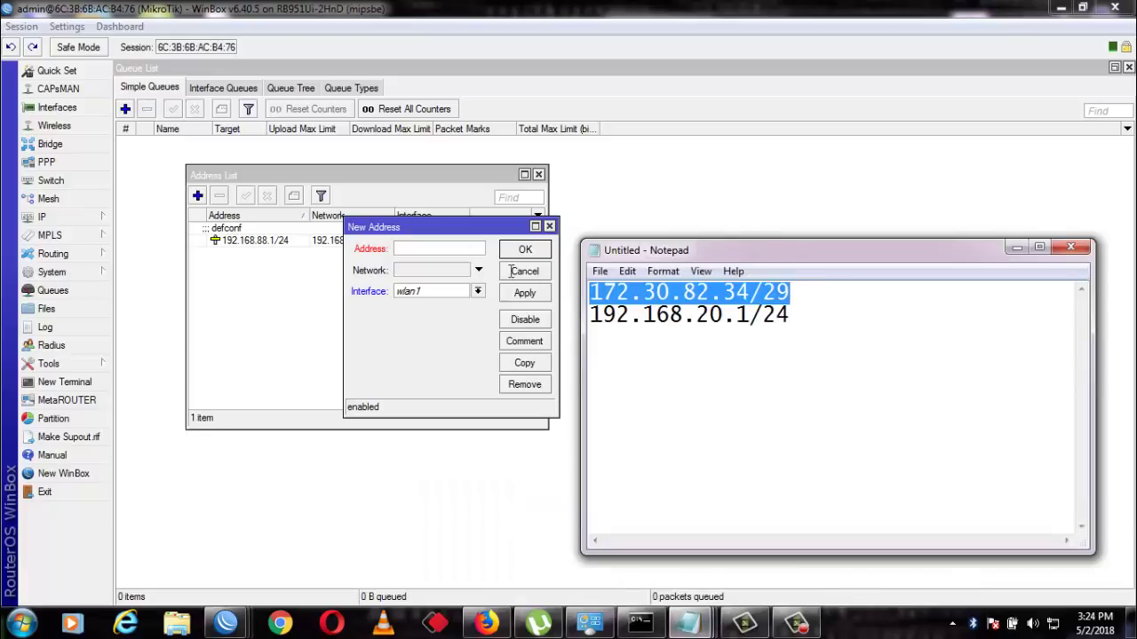
{"action": "left_click", "coordinate": [457, 248]}
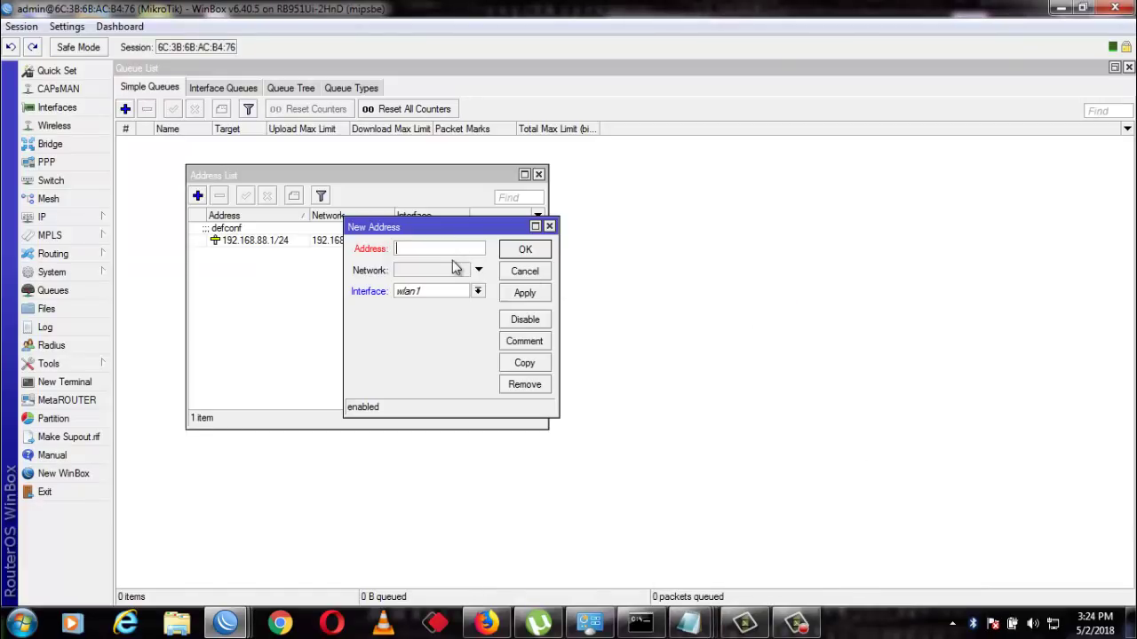
{"action": "type", "text": "172.30.82.34/29"}
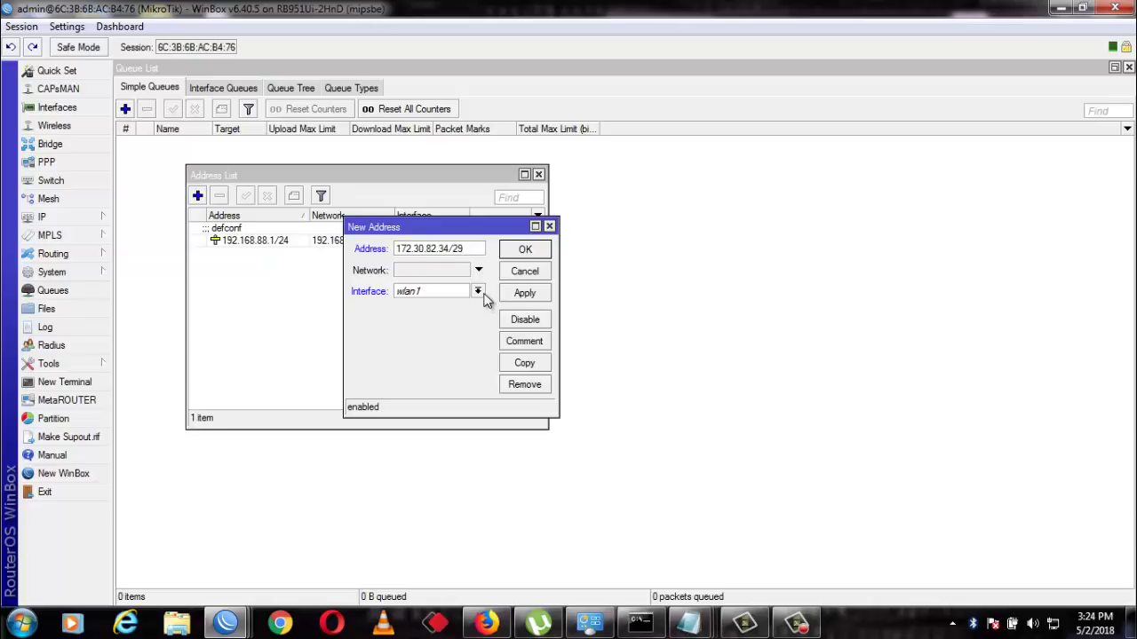
{"action": "left_click", "coordinate": [477, 291]}
{"action": "left_click", "coordinate": [410, 314]}
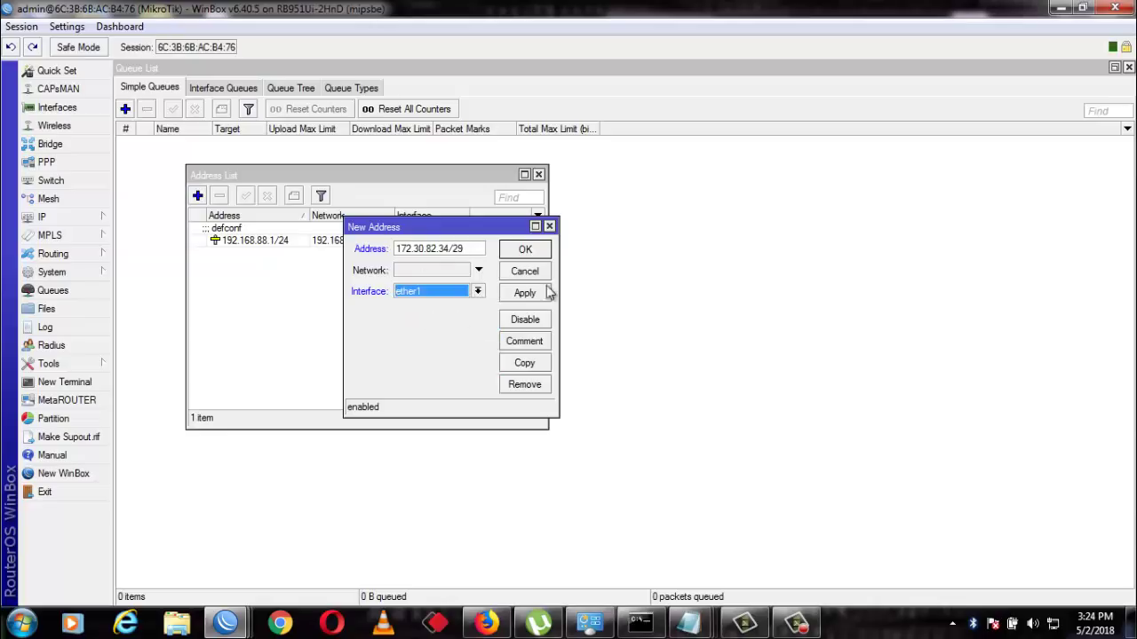
{"action": "left_click", "coordinate": [524, 299]}
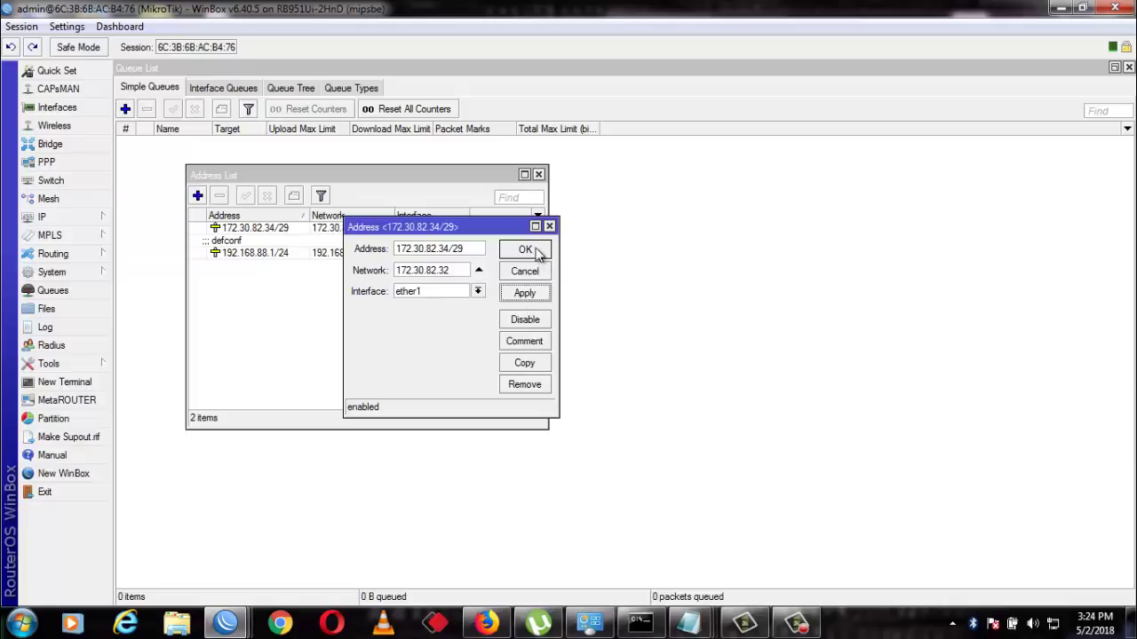
{"action": "left_click", "coordinate": [528, 251]}
Add a second IP address, 192.168.20.1/24, on interface ether3
{"action": "left_click", "coordinate": [198, 196]}
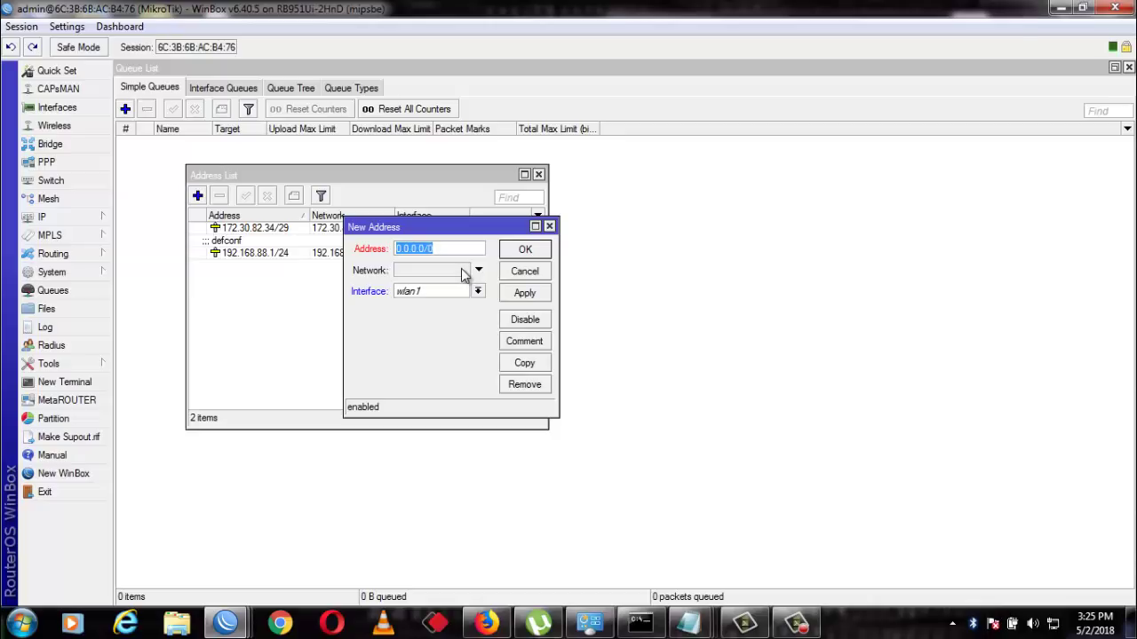
{"action": "type", "text": "192.168.20.1"}
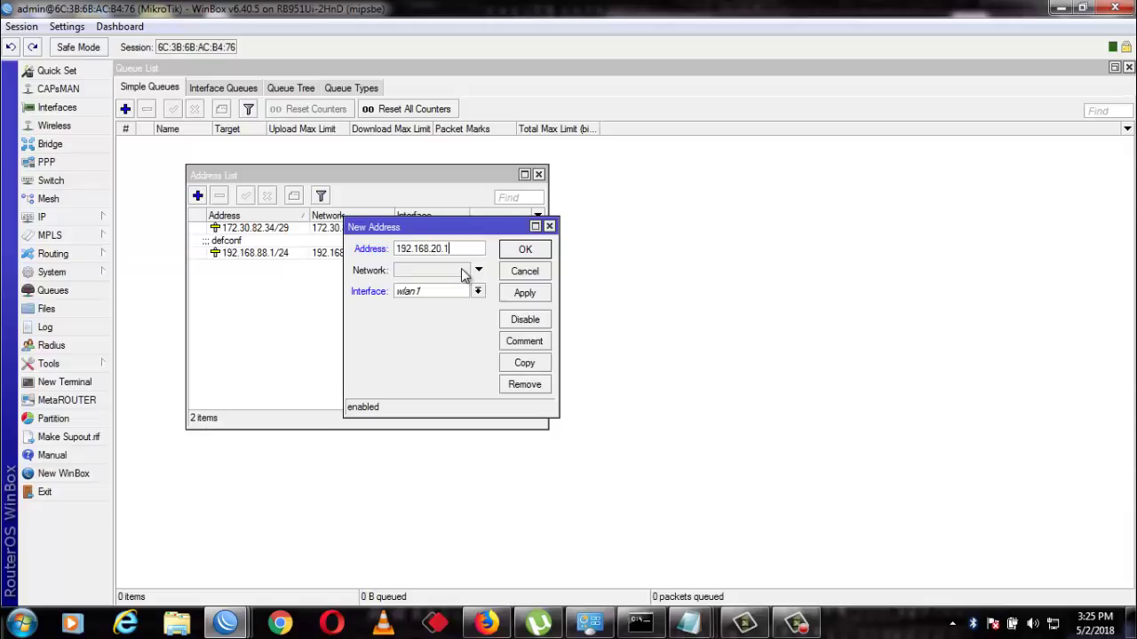
{"action": "type", "text": "/24"}
{"action": "left_click", "coordinate": [476, 291]}
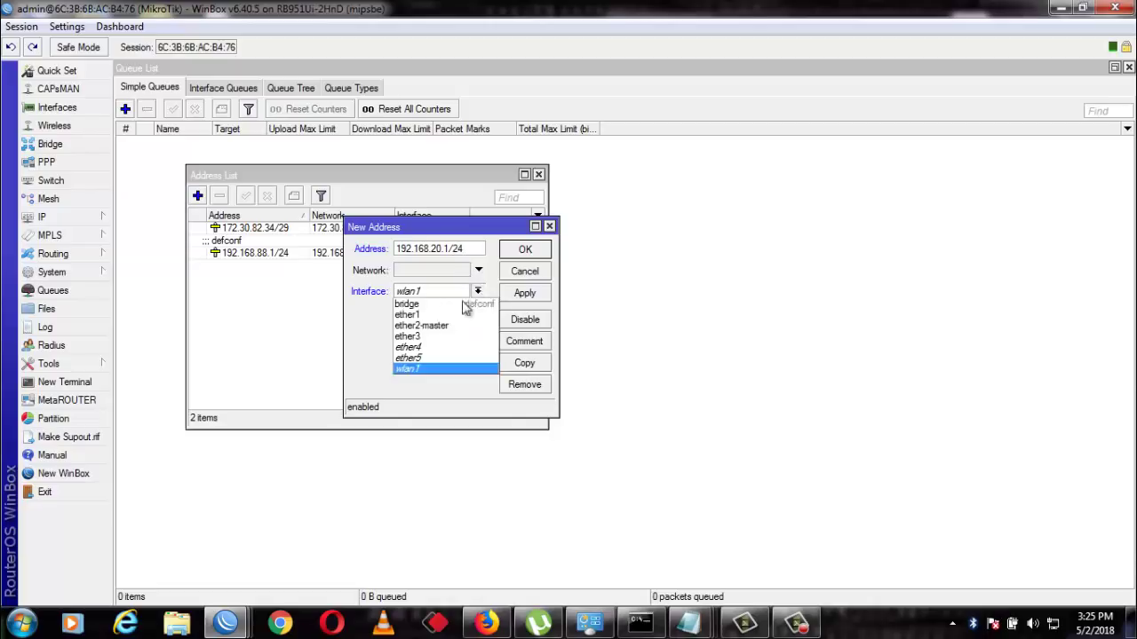
{"action": "left_click", "coordinate": [424, 337]}
{"action": "left_click", "coordinate": [537, 294]}
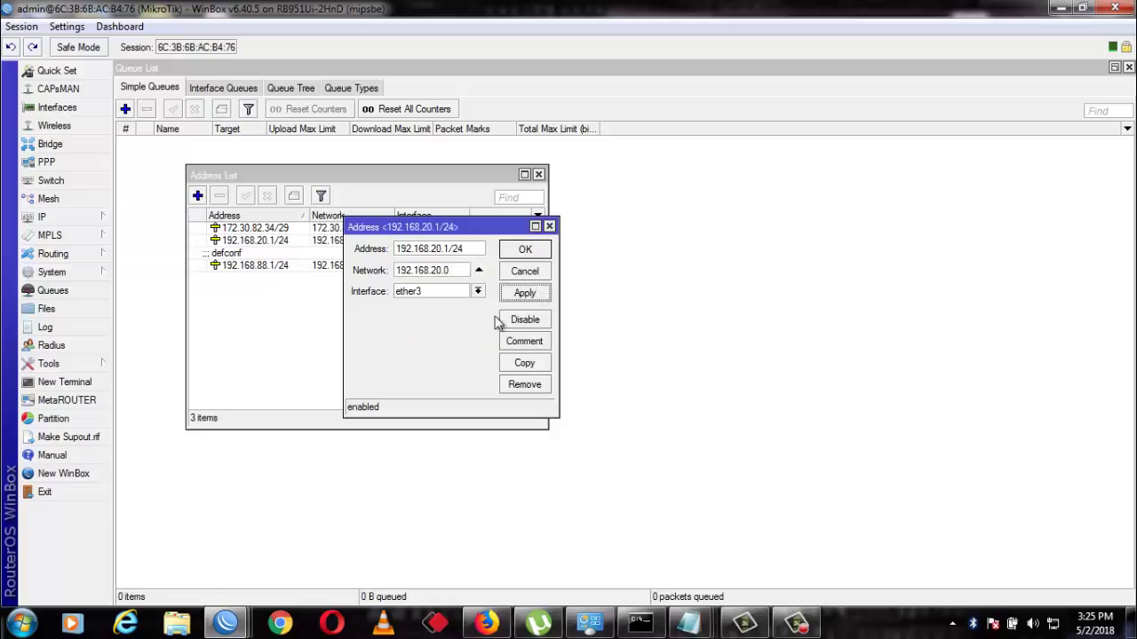
{"action": "left_click", "coordinate": [525, 250]}
{"action": "left_click_drag", "start_coordinate": [431, 177], "coordinate": [495, 182]}
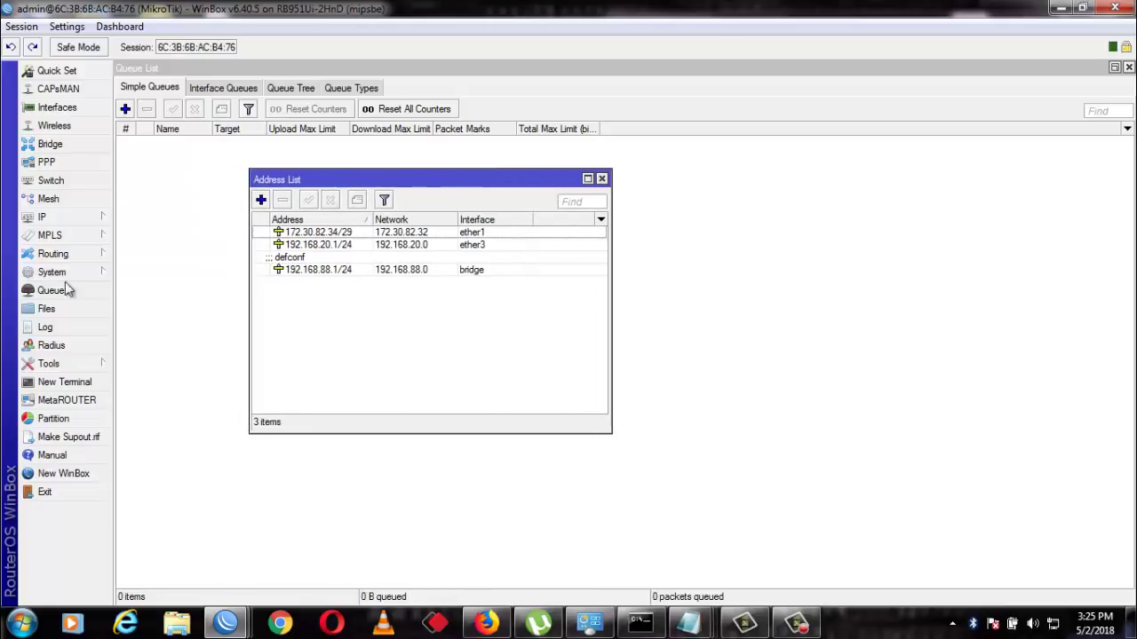
Set the router's DNS server to 8.8.8.8 and apply the DNS settings
{"action": "left_click", "coordinate": [71, 216]}
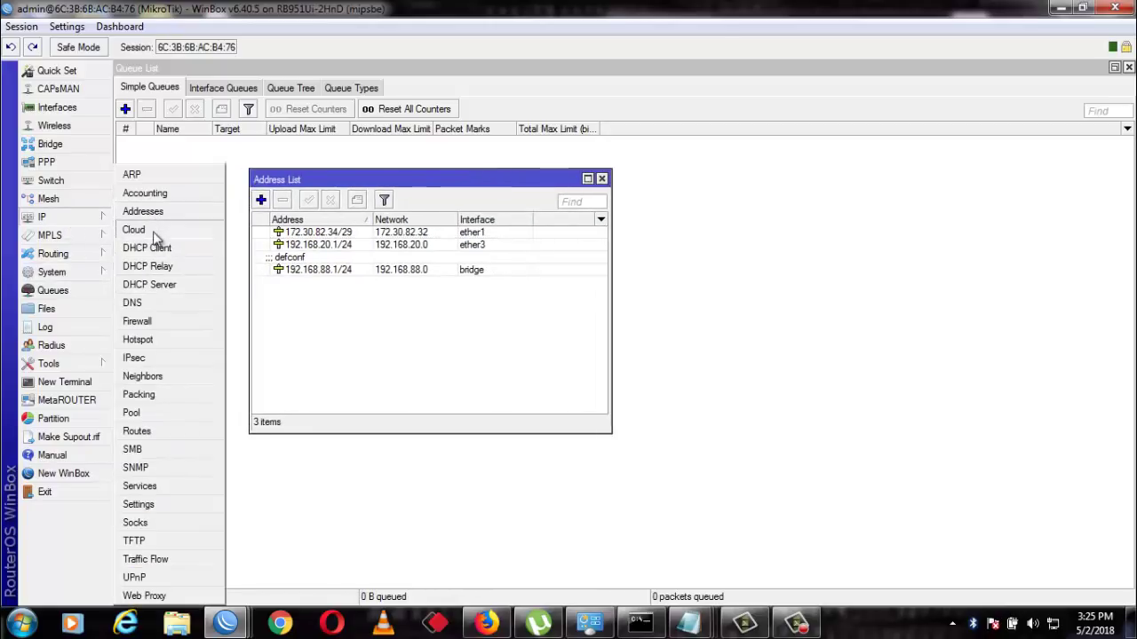
{"action": "left_click", "coordinate": [142, 302]}
{"action": "double_click", "coordinate": [659, 227]}
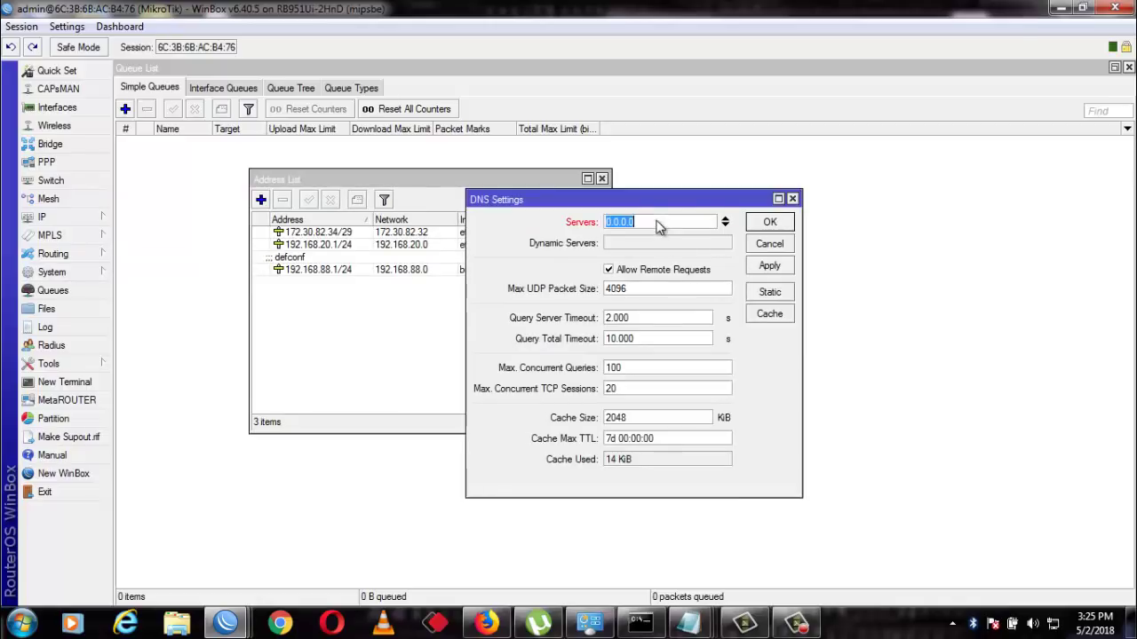
{"action": "type", "text": "8.8.8.8"}
{"action": "left_click", "coordinate": [775, 266]}
{"action": "left_click", "coordinate": [769, 222]}
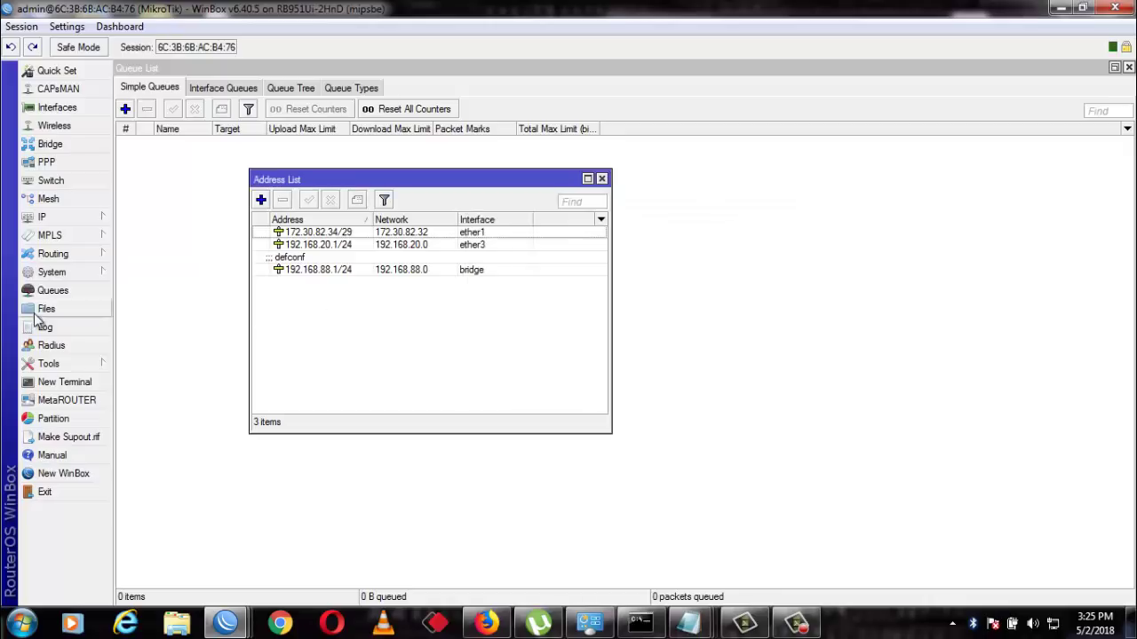
Add a default route for destination 0.0.0.0/0 with gateway 172.30.82.33 to the router's route list
{"action": "left_click", "coordinate": [89, 219]}
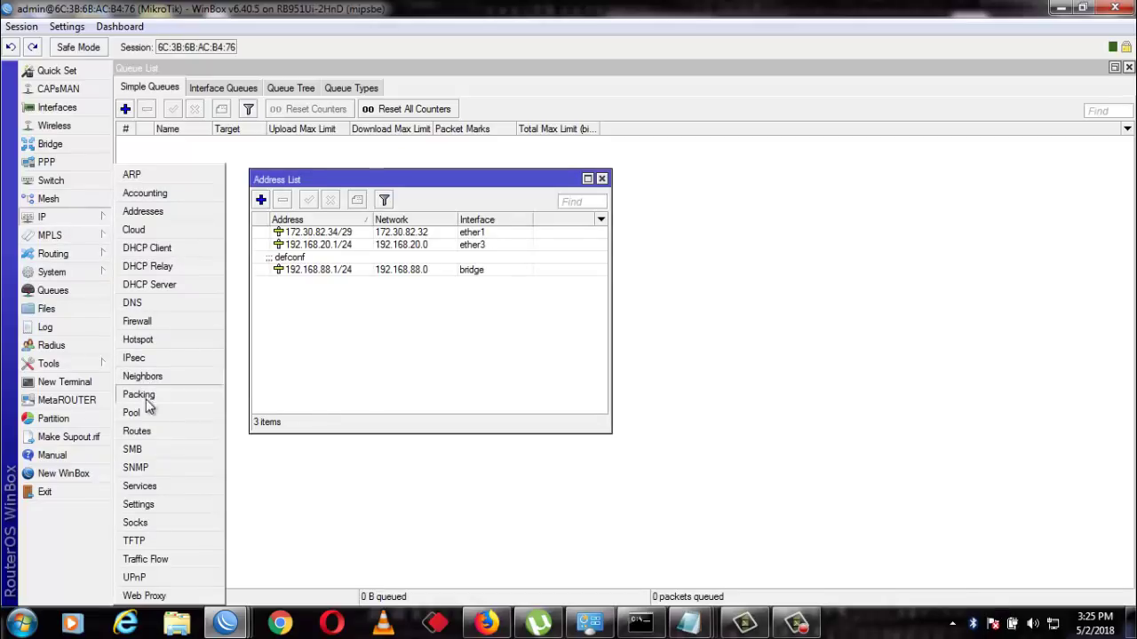
{"action": "left_click", "coordinate": [142, 433]}
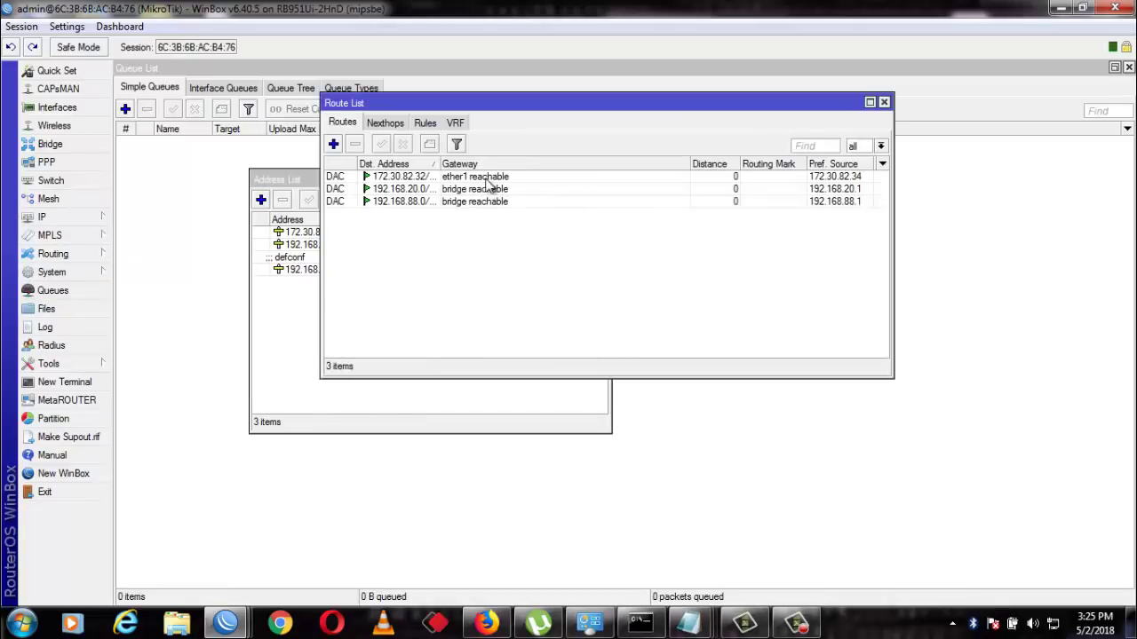
{"action": "left_click_drag", "start_coordinate": [413, 107], "coordinate": [632, 135]}
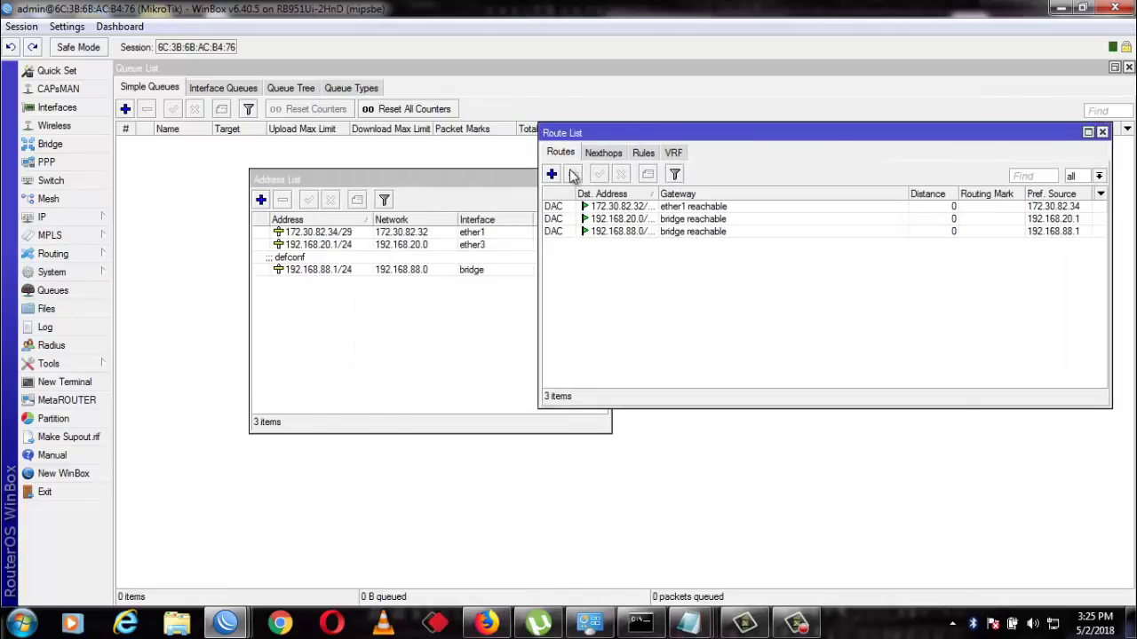
{"action": "left_click", "coordinate": [551, 174]}
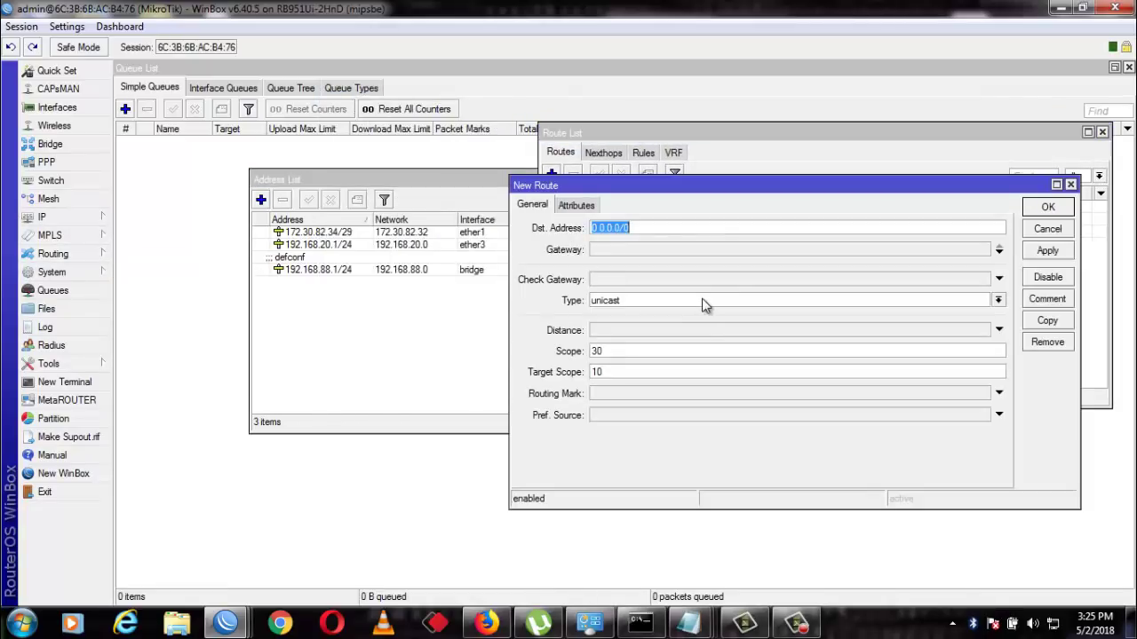
{"action": "left_click", "coordinate": [632, 251]}
{"action": "type", "text": "172.30."}
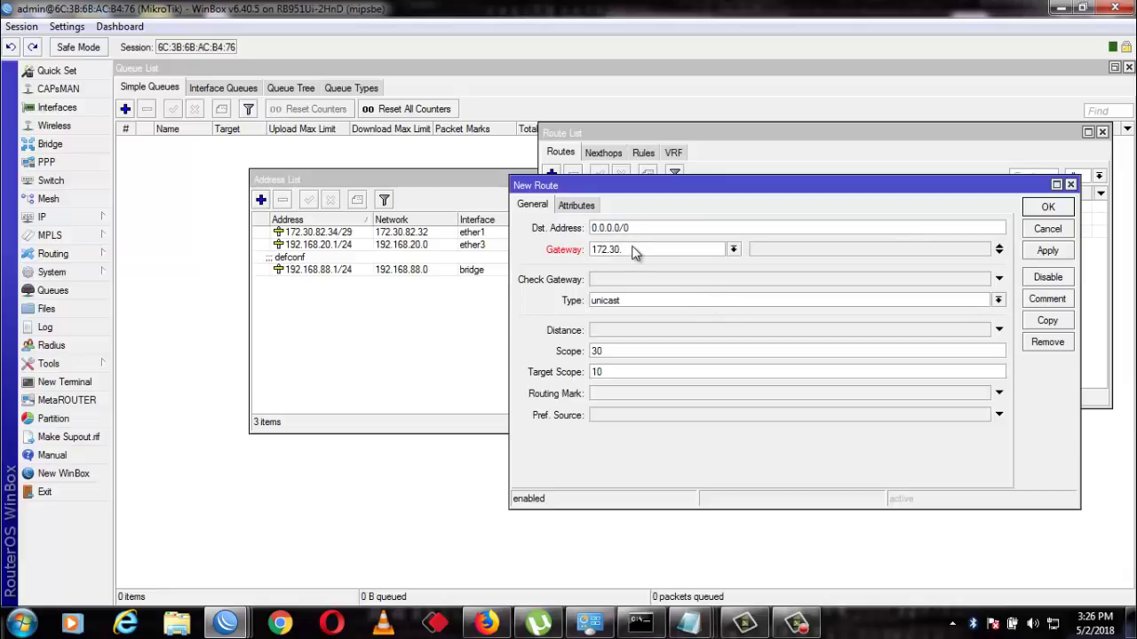
{"action": "type", "text": "82.33"}
{"action": "left_click", "coordinate": [1048, 251]}
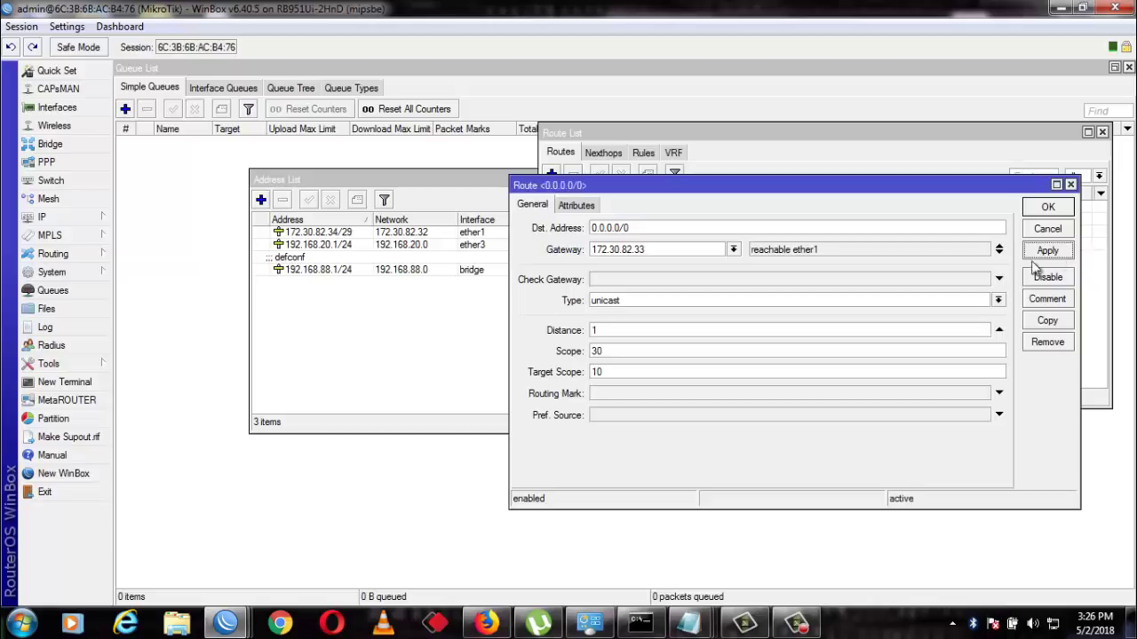
{"action": "left_click", "coordinate": [1065, 210]}
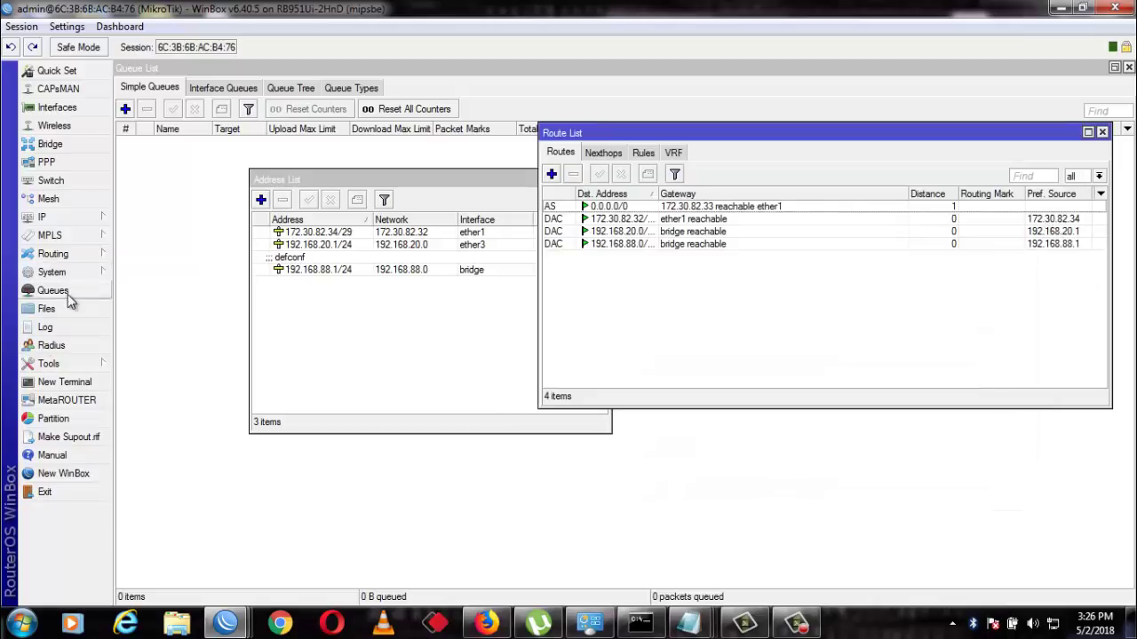
Ping gmail.com from a new router terminal to test the internet connection
{"action": "left_click", "coordinate": [89, 220]}
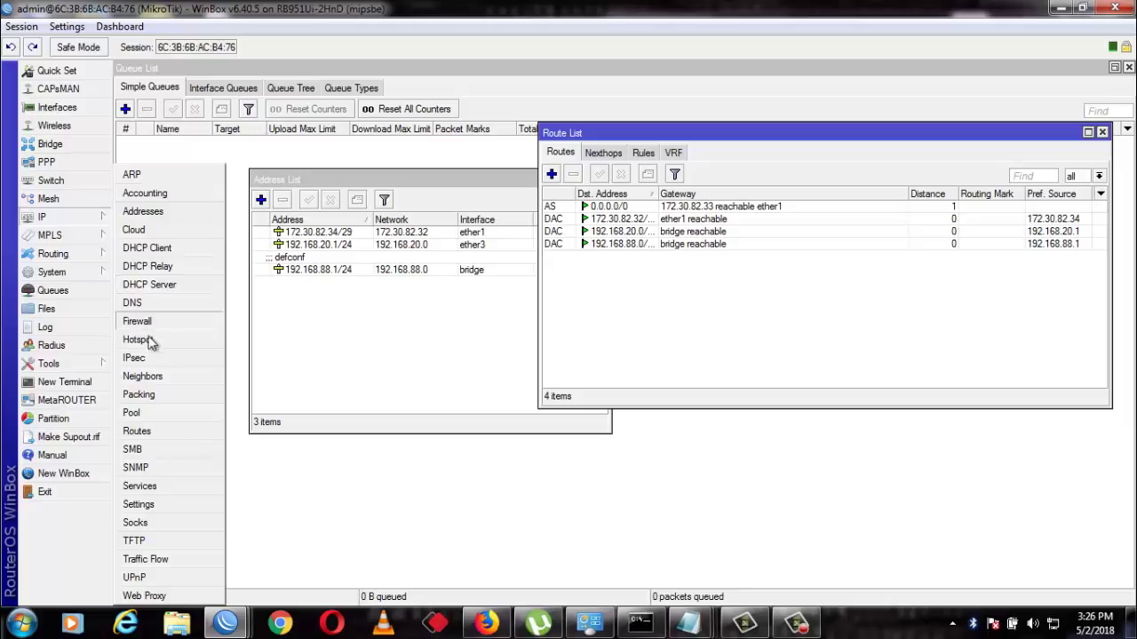
{"action": "left_click", "coordinate": [71, 382]}
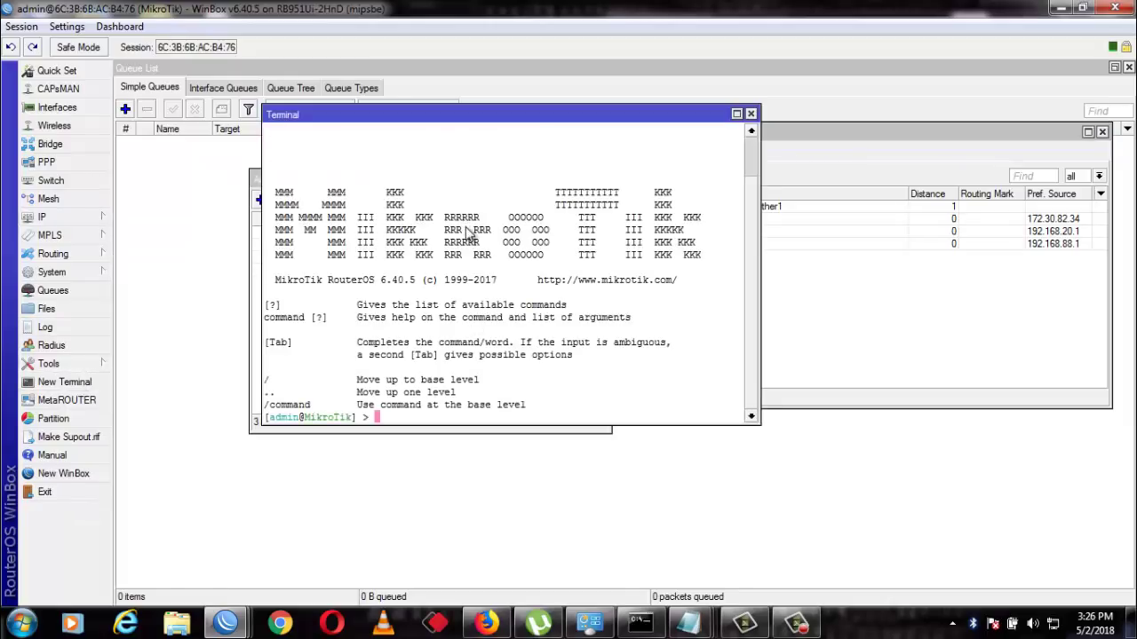
{"action": "type", "text": "ping gmail.com"}
{"action": "key", "text": "Return"}
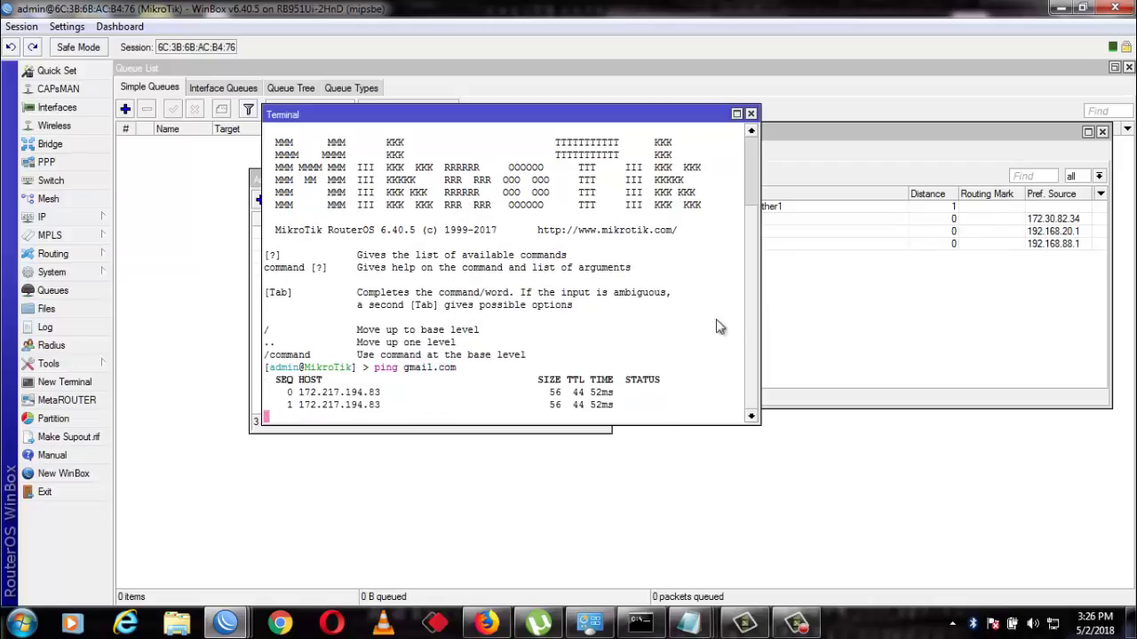
{"action": "left_click", "coordinate": [870, 369]}
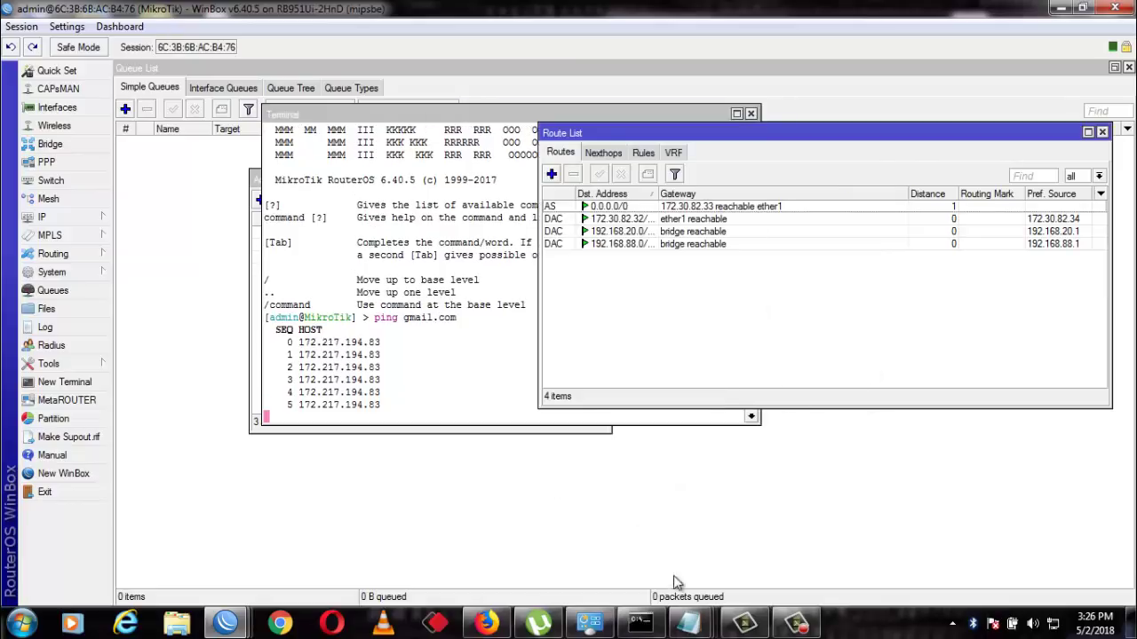
Switch to the empty Notepad note and write "first i configure router then go to", continuing on a new line
{"action": "mouse_move", "coordinate": [698, 624]}
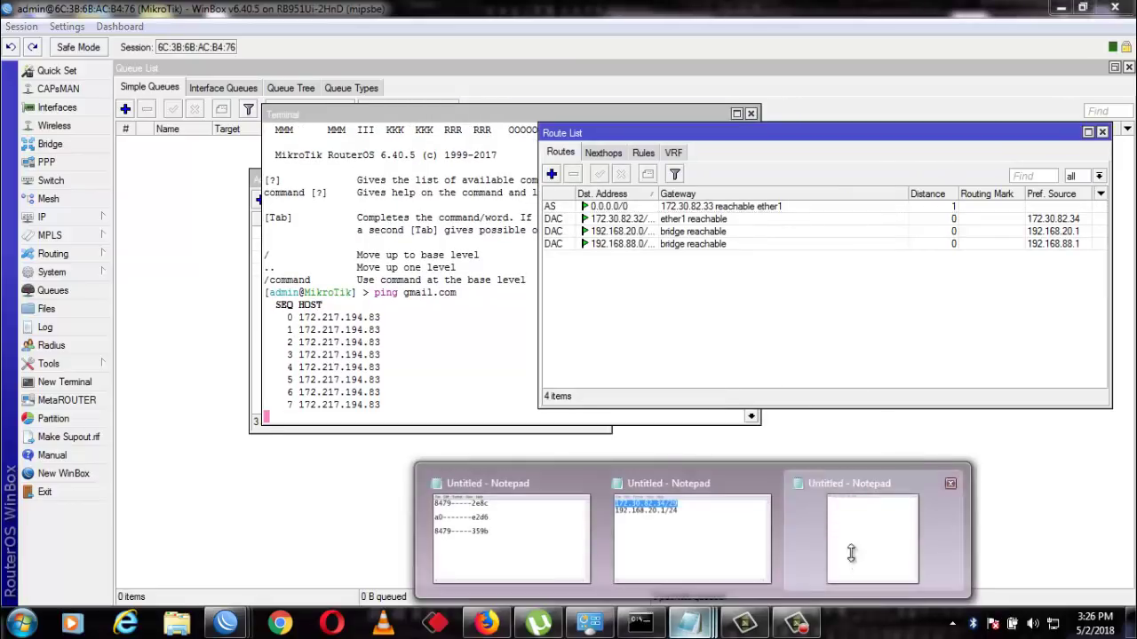
{"action": "left_click", "coordinate": [866, 537]}
{"action": "left_click_drag", "start_coordinate": [793, 25], "coordinate": [792, 107]}
{"action": "type", "text": "fir"}
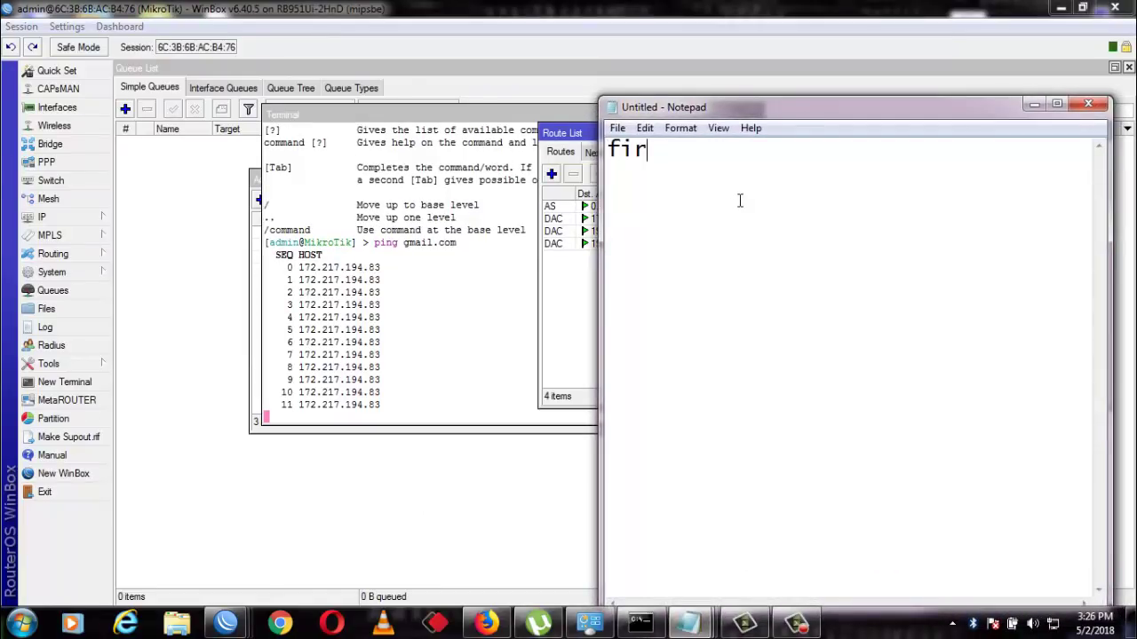
{"action": "type", "text": "st"}
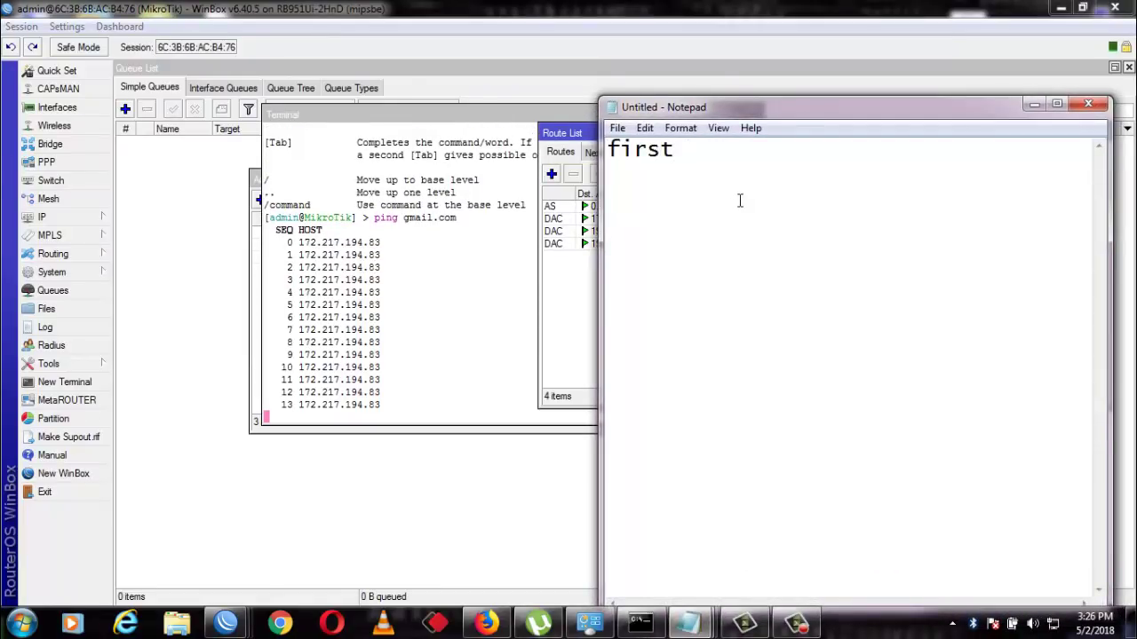
{"action": "type", "text": " i config"}
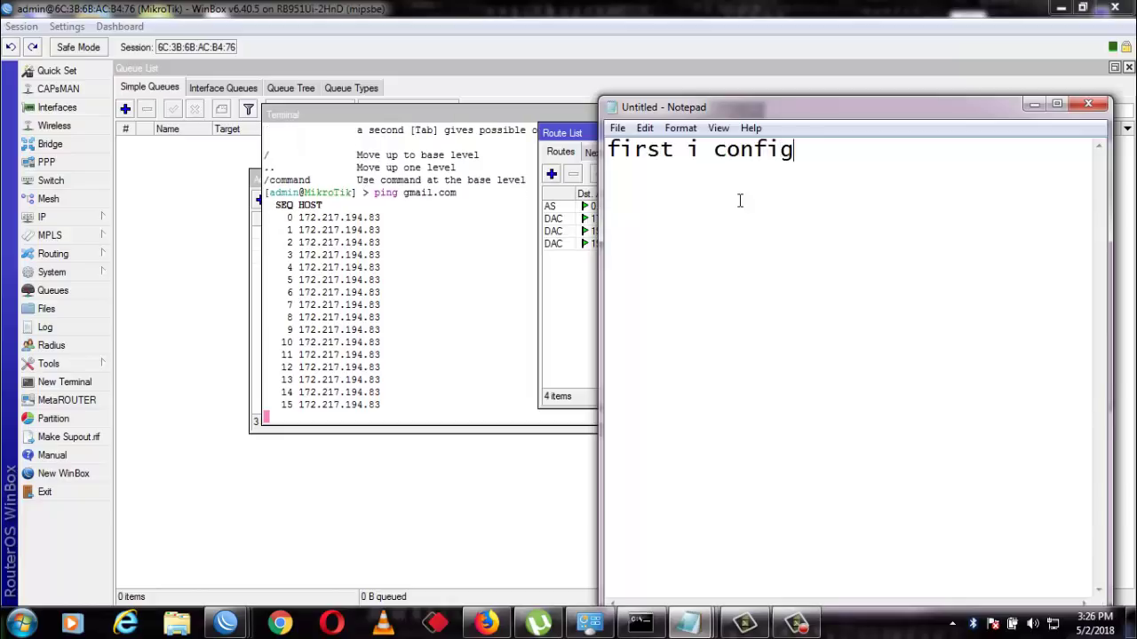
{"action": "type", "text": "ure "}
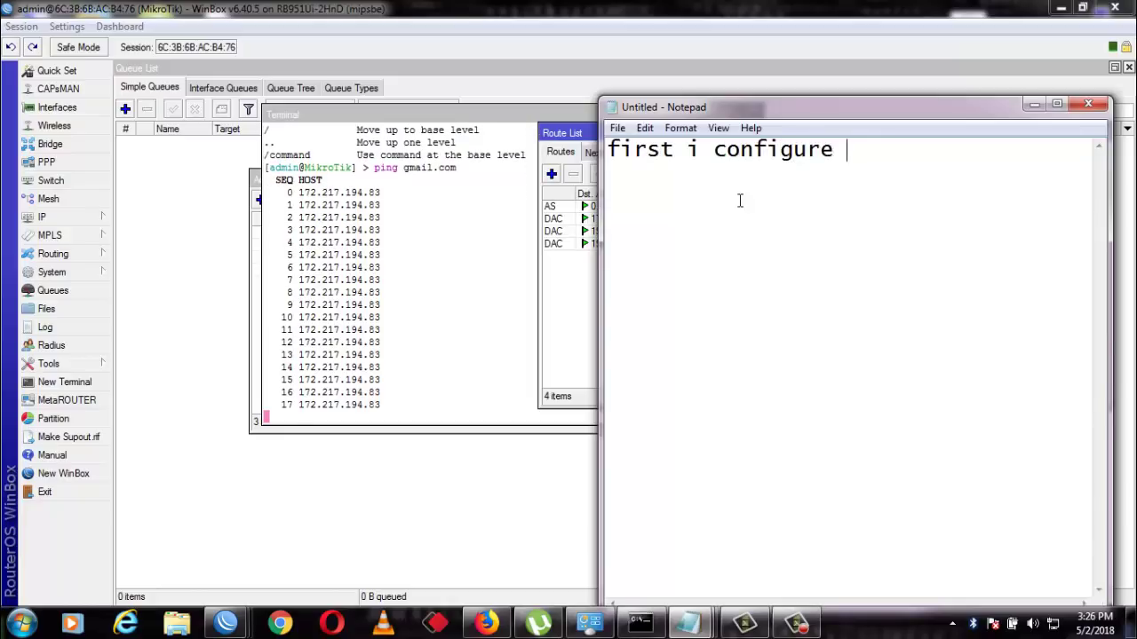
{"action": "type", "text": "rout"}
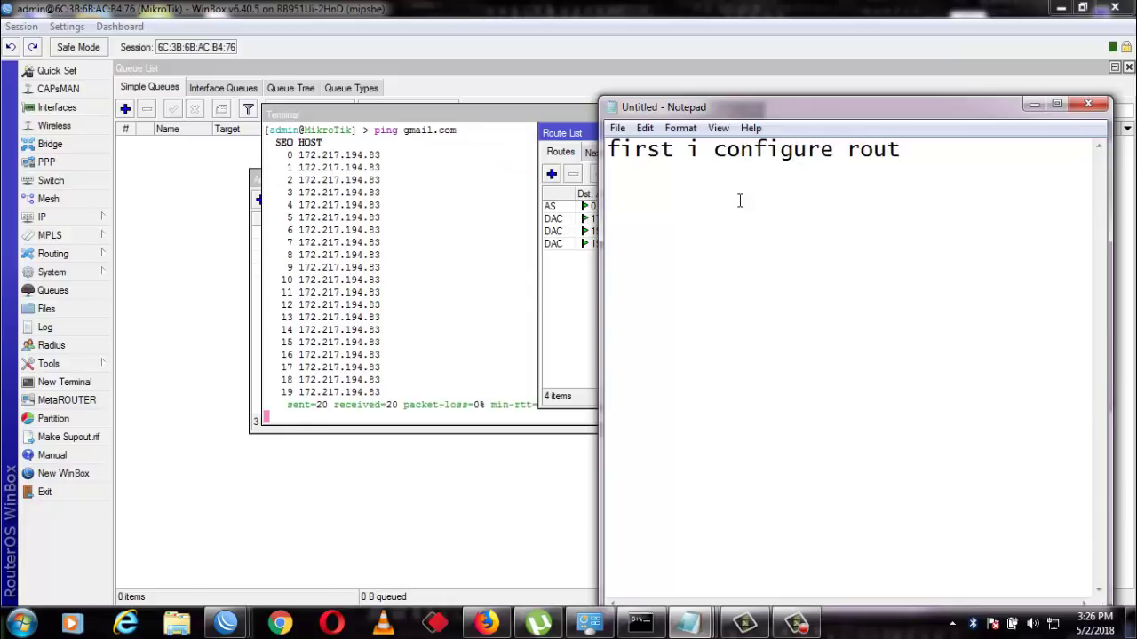
{"action": "type", "text": "e"}
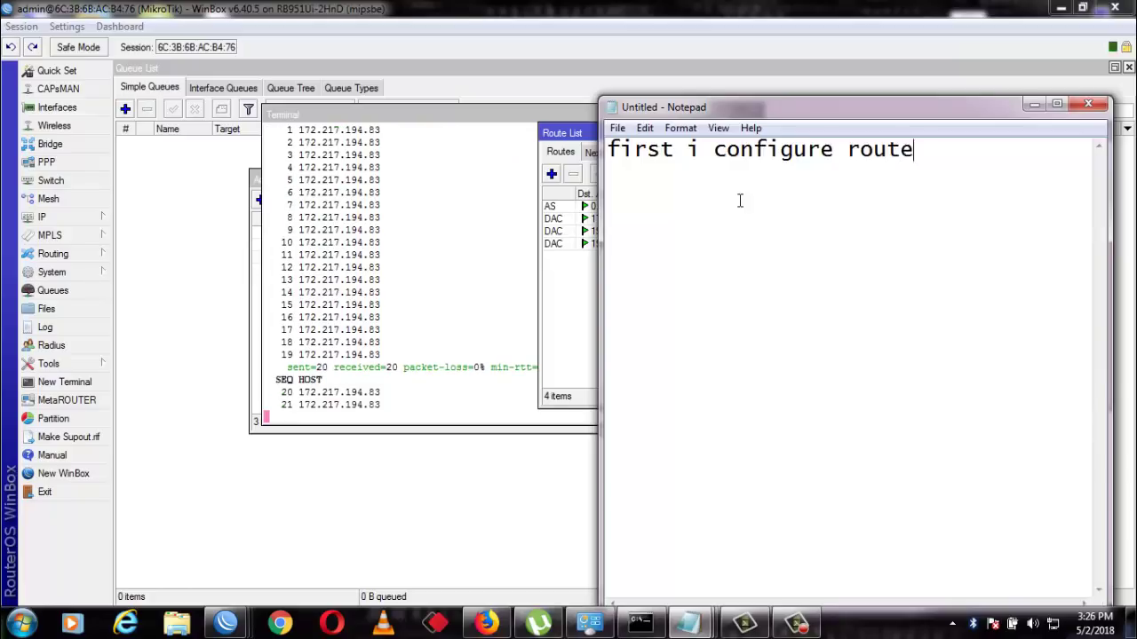
{"action": "type", "text": "r thae"}
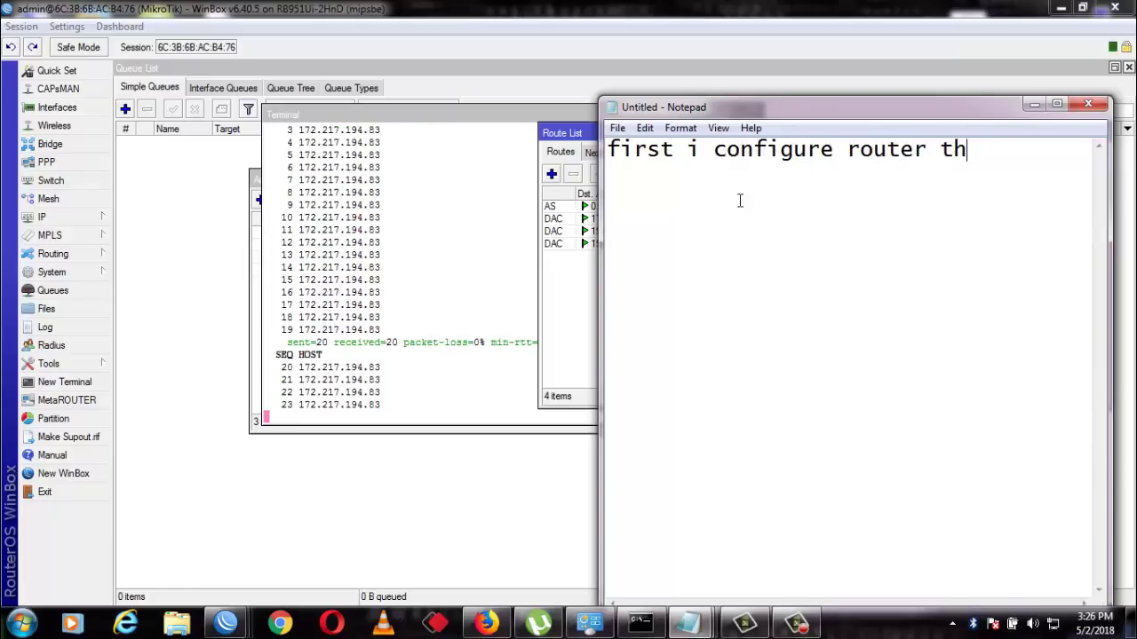
{"action": "key", "text": "BackSpace"}
{"action": "key", "text": "BackSpace"}
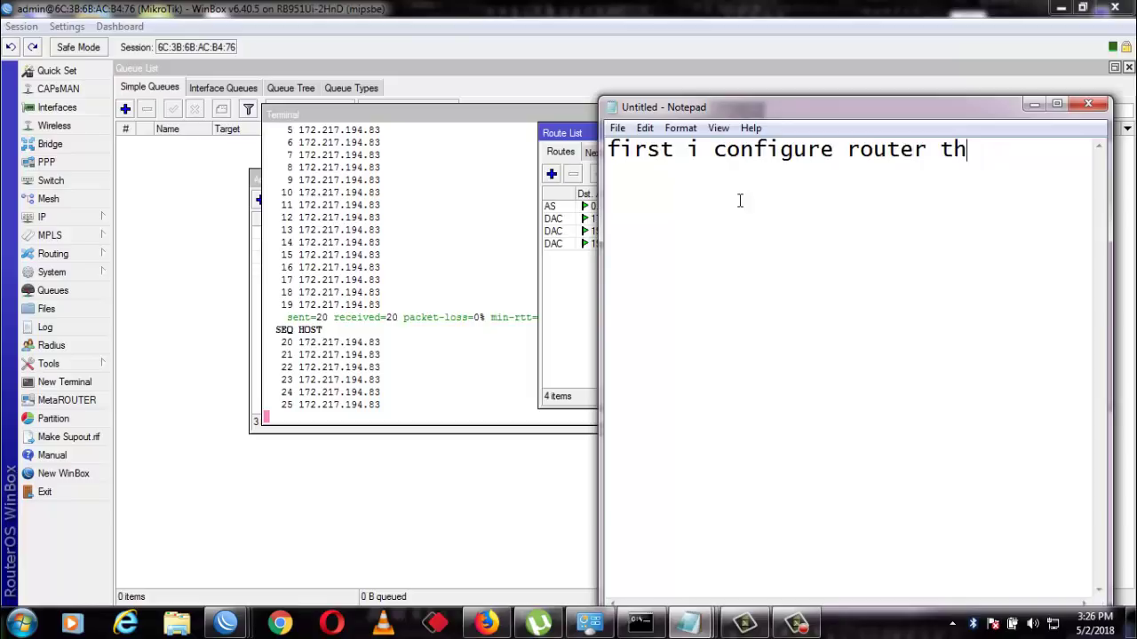
{"action": "type", "text": "en go t"}
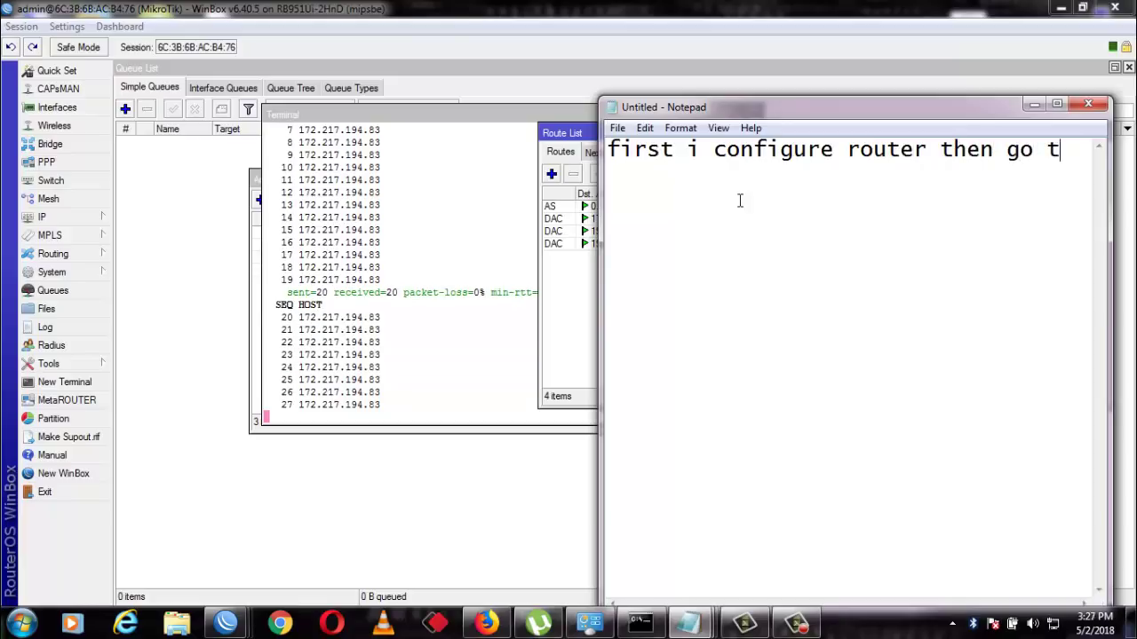
{"action": "type", "text": "o mi"}
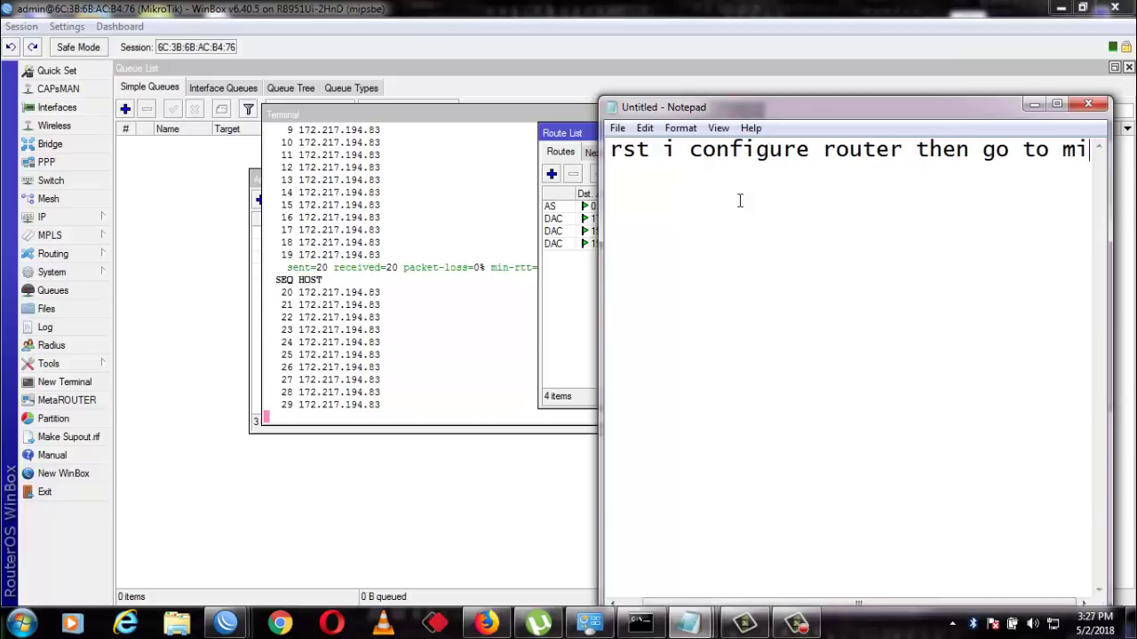
{"action": "key", "text": "BackSpace"}
{"action": "key", "text": "Return"}
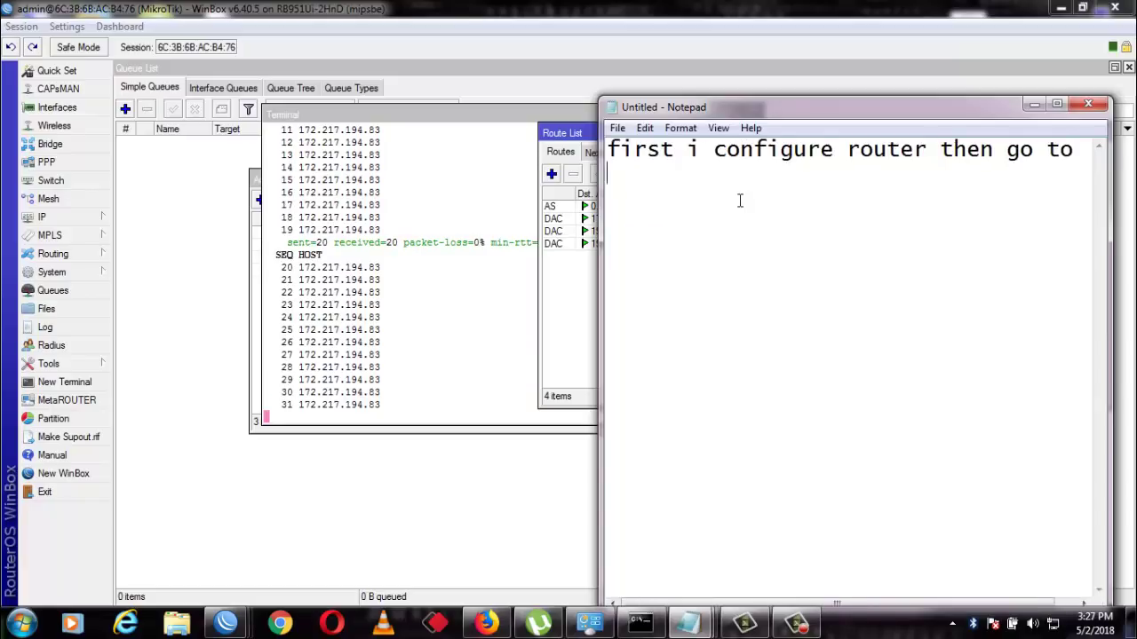
{"action": "type", "text": "m"}
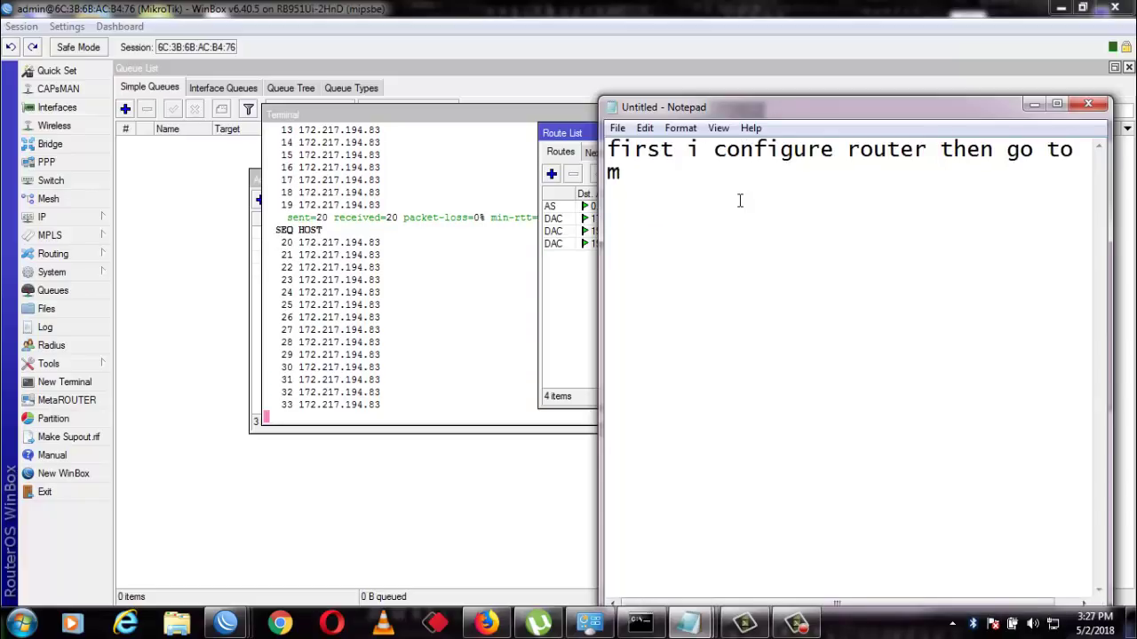
Switch to Chrome, search Google for "mikrotik" and open the official MikroTik website
{"action": "left_click", "coordinate": [283, 624]}
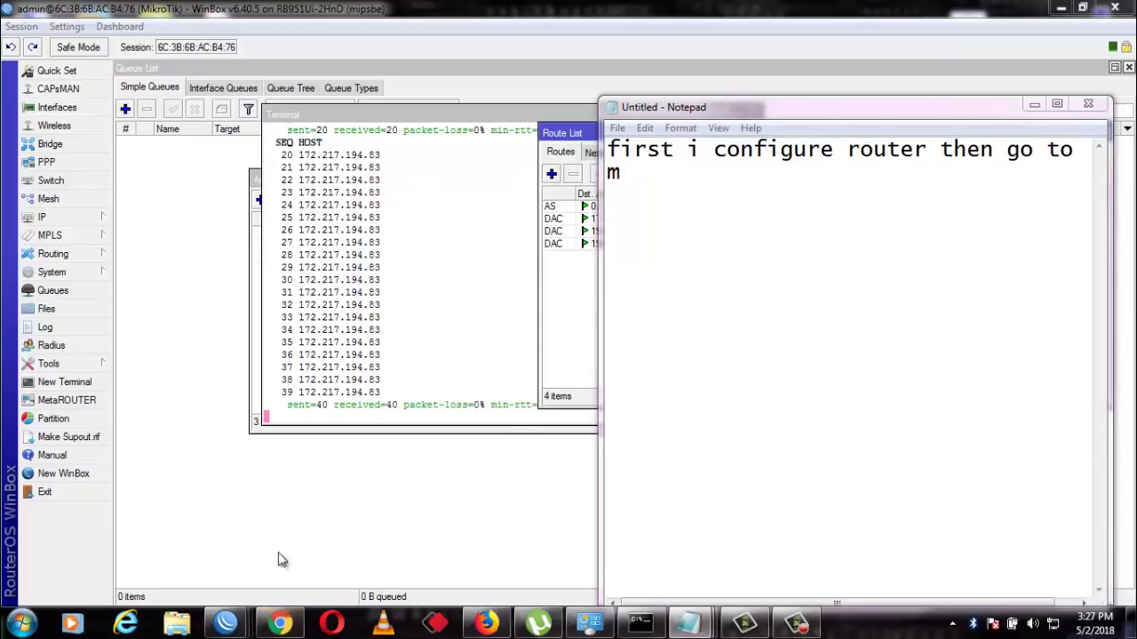
{"action": "left_click", "coordinate": [286, 627]}
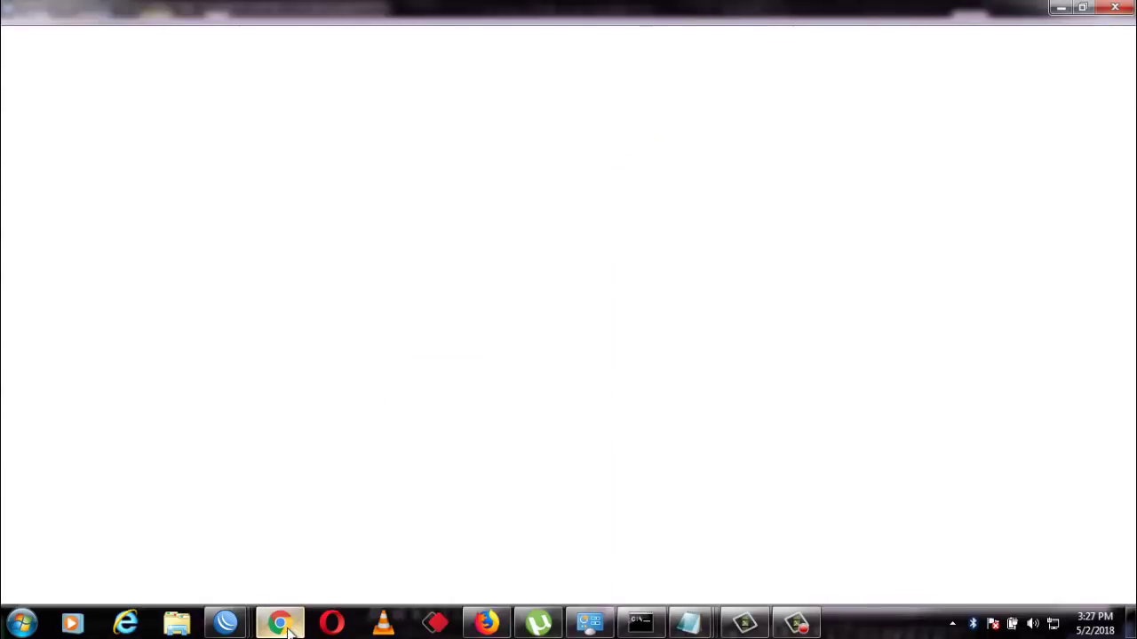
{"action": "mouse_move", "coordinate": [263, 607]}
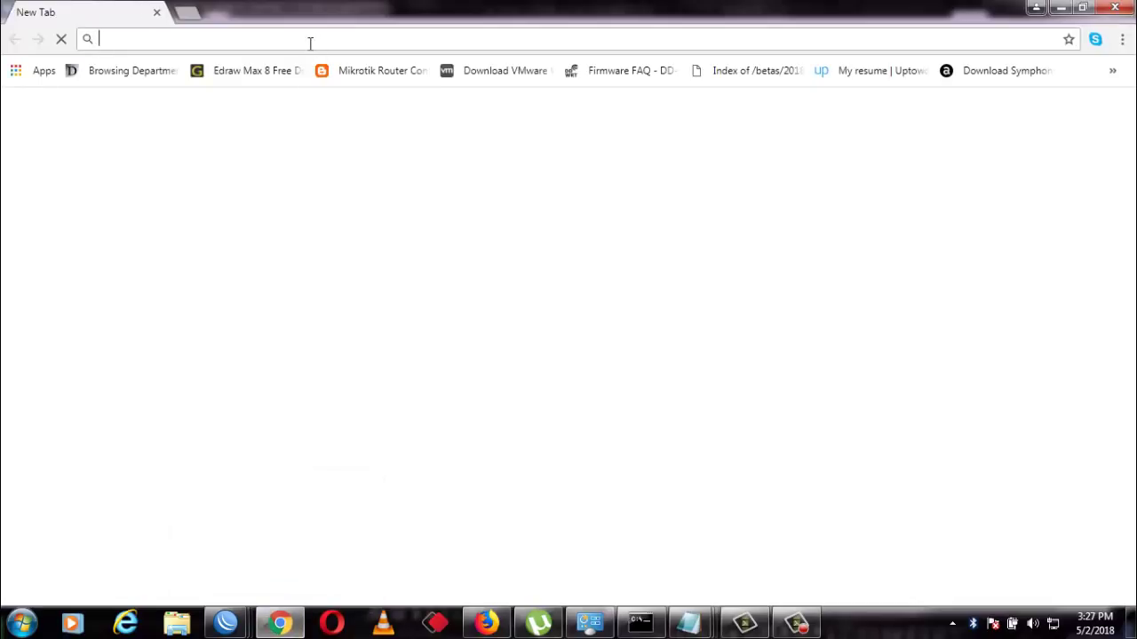
{"action": "type", "text": "mikrotik"}
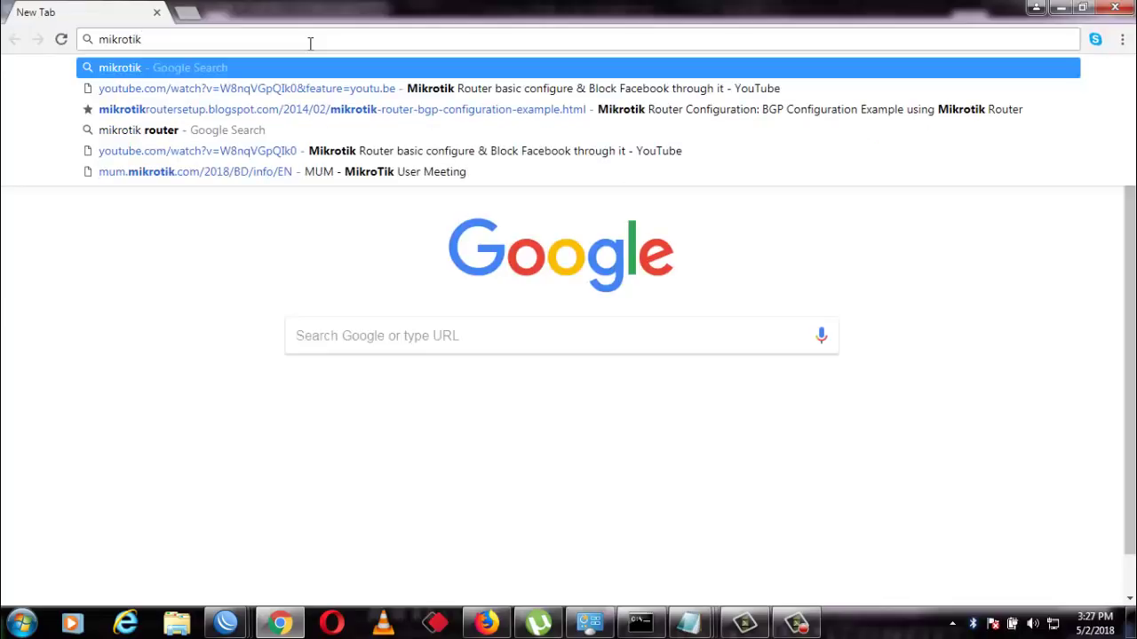
{"action": "key", "text": "Return"}
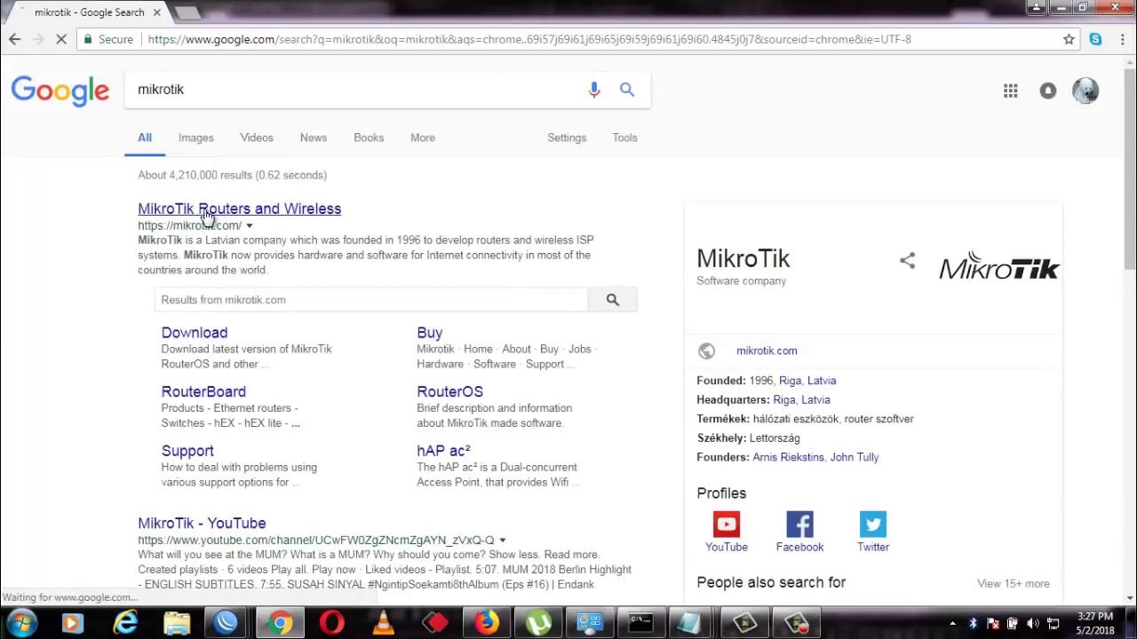
{"action": "left_click", "coordinate": [204, 211]}
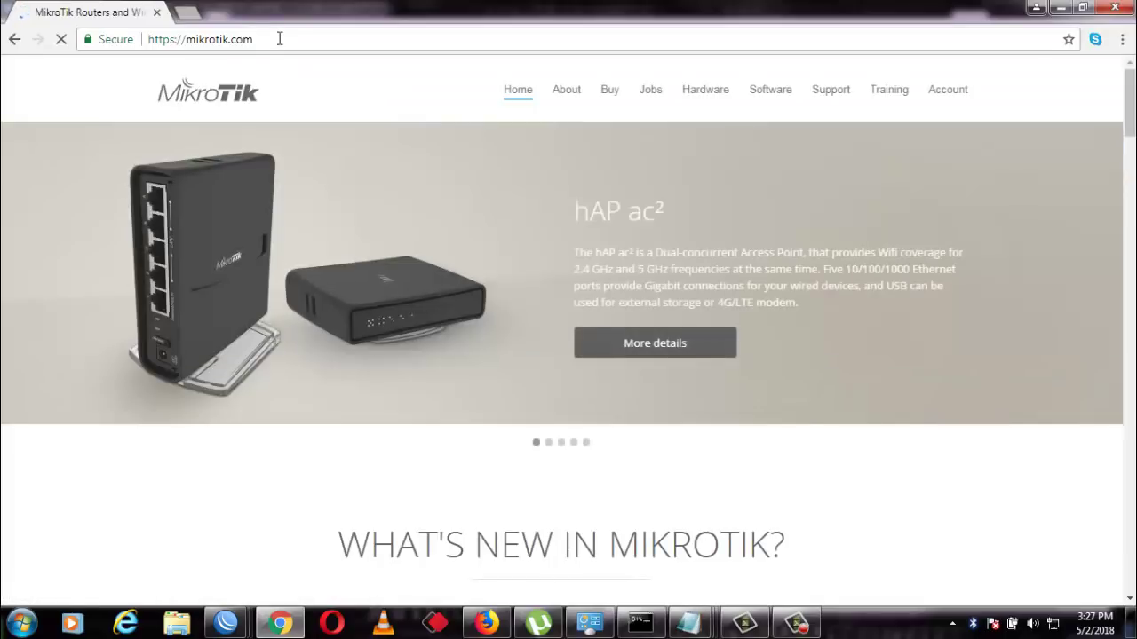
Copy the MikroTik site's address from the browser and paste it into the second line of the Notepad note
{"action": "left_click", "coordinate": [279, 38]}
{"action": "key", "text": "ctrl+c"}
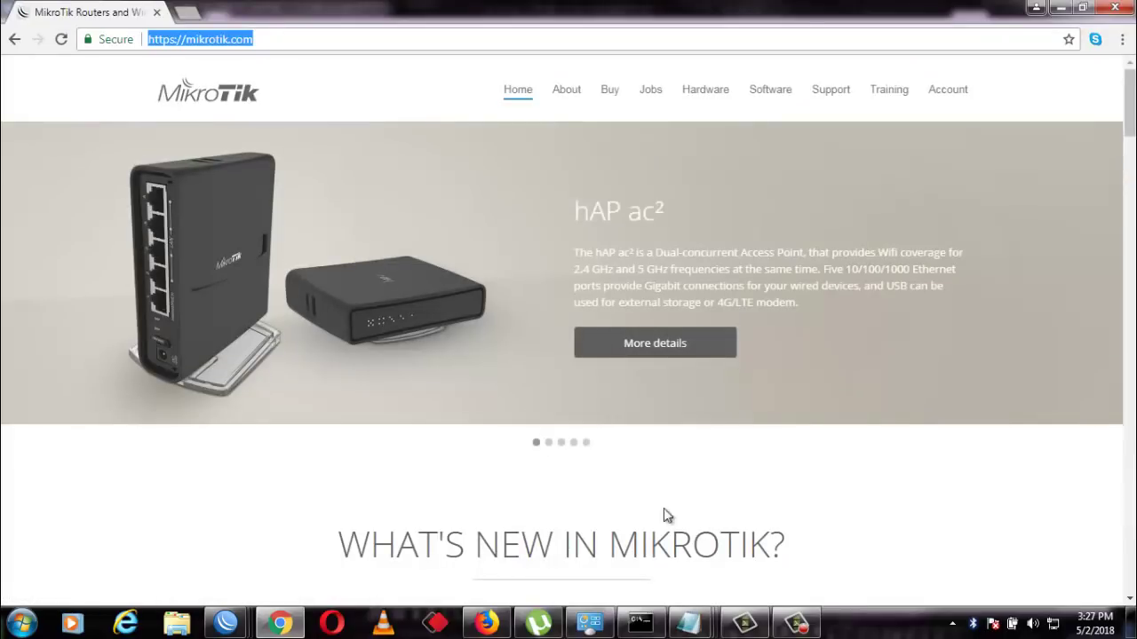
{"action": "mouse_move", "coordinate": [689, 622]}
{"action": "left_click", "coordinate": [749, 521]}
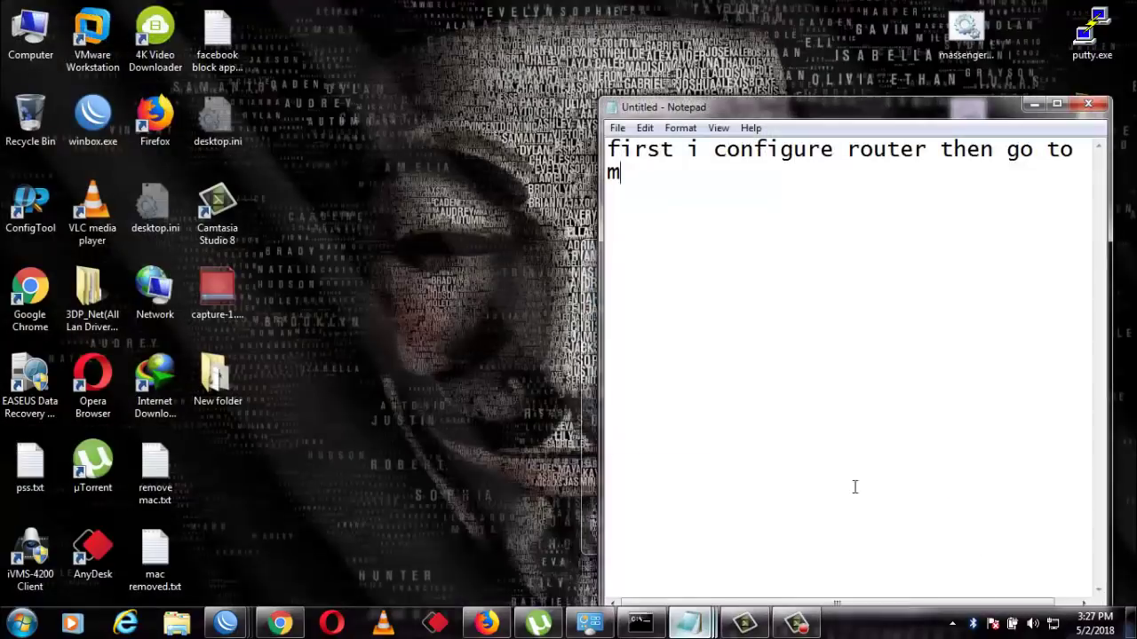
{"action": "key", "text": "BackSpace"}
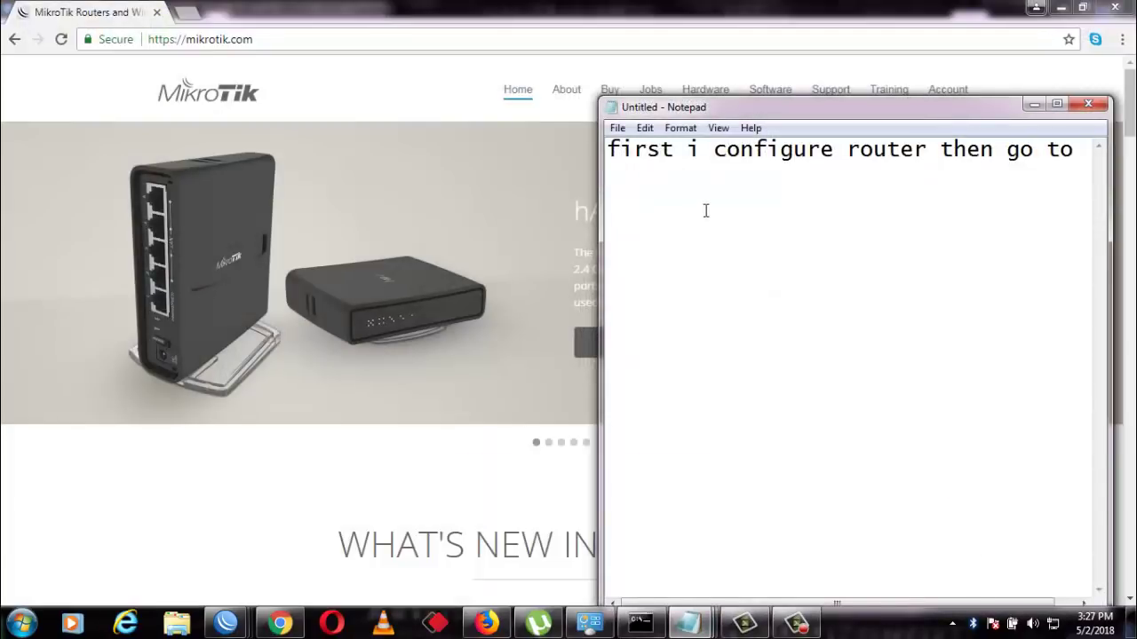
{"action": "key", "text": "ctrl+v"}
Add "for downloading" after the pasted address in the note and start a new line
{"action": "type", "text": "f"}
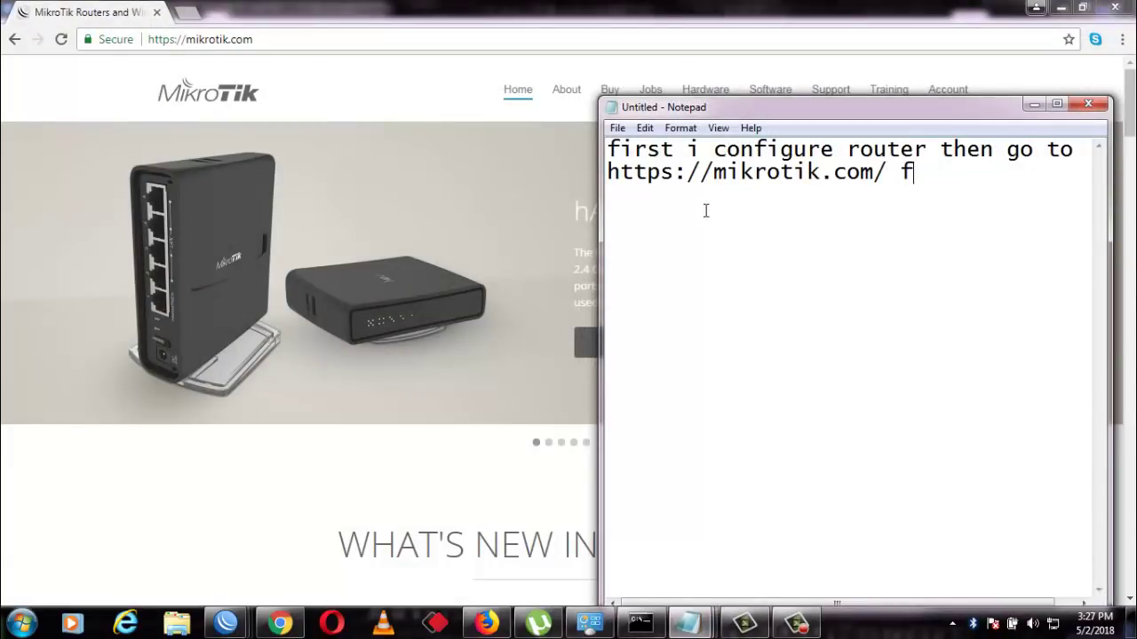
{"action": "type", "text": "or don"}
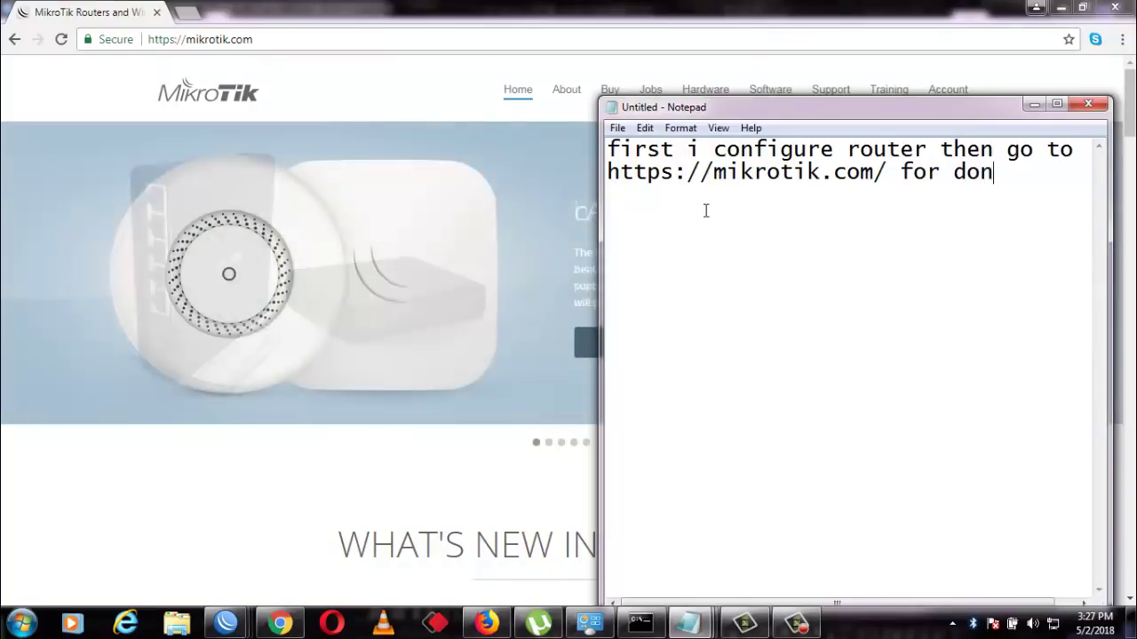
{"action": "key", "text": "BackSpace"}
{"action": "type", "text": "wnloadi"}
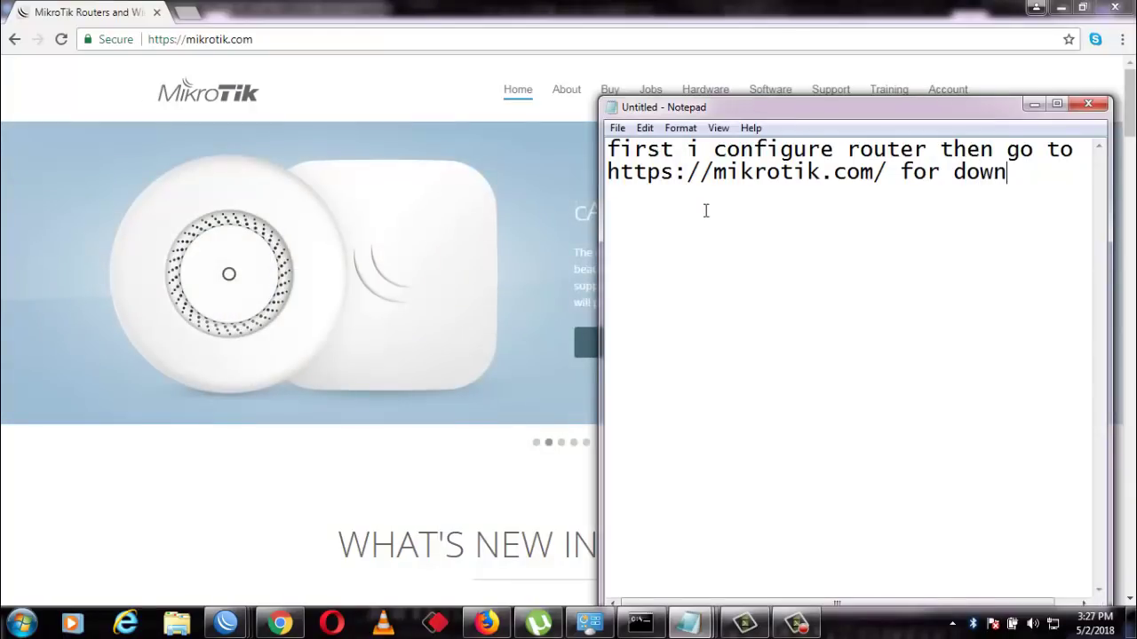
{"action": "type", "text": "ng"}
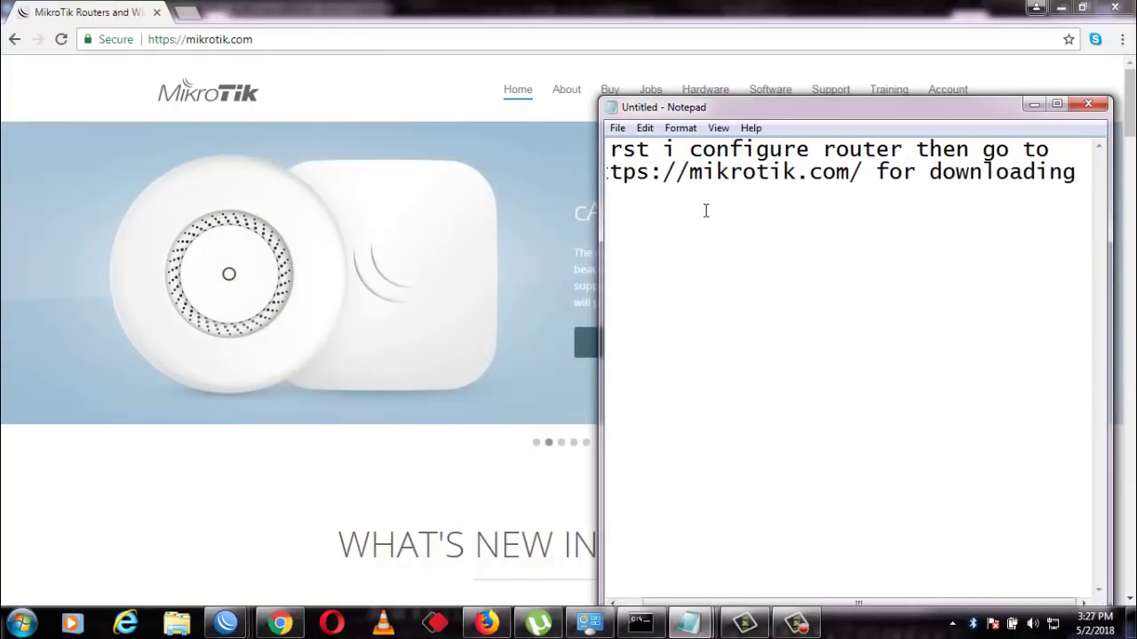
{"action": "key", "text": "Return"}
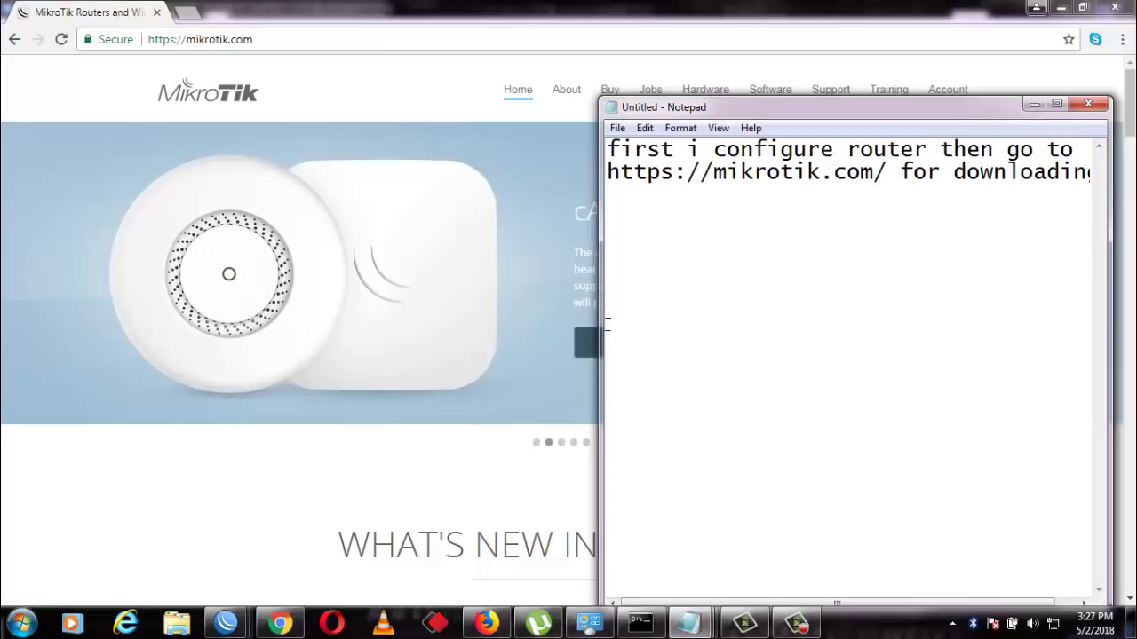
Widen the Notepad window and write "dude pakeges for router and windows" on the note's third line
{"action": "left_click_drag", "start_coordinate": [602, 319], "coordinate": [451, 298]}
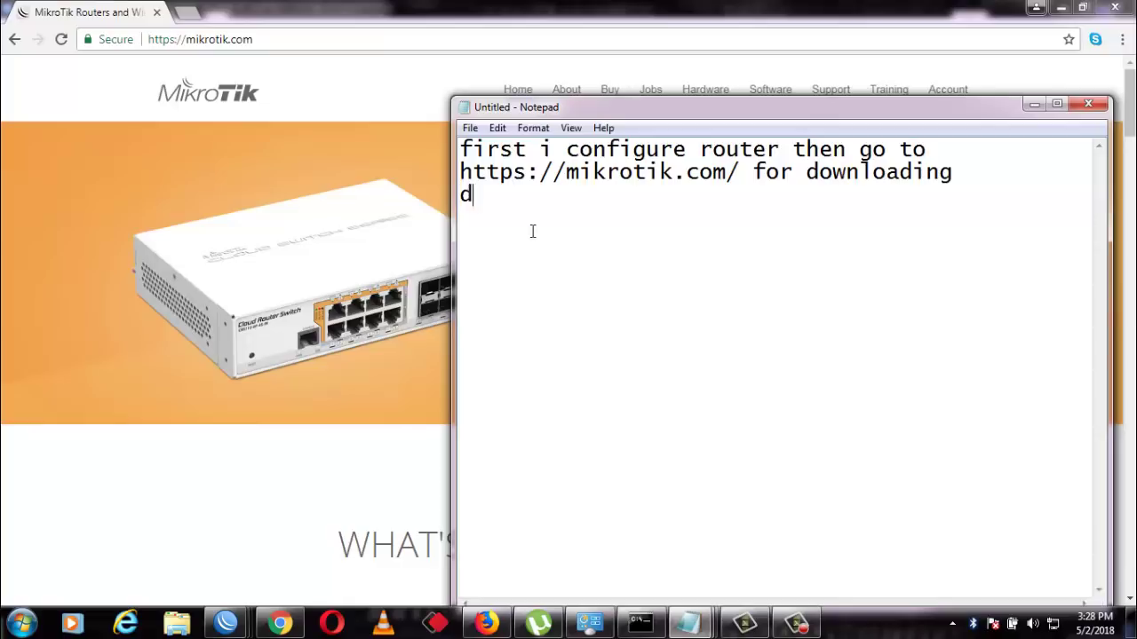
{"action": "type", "text": "de pake"}
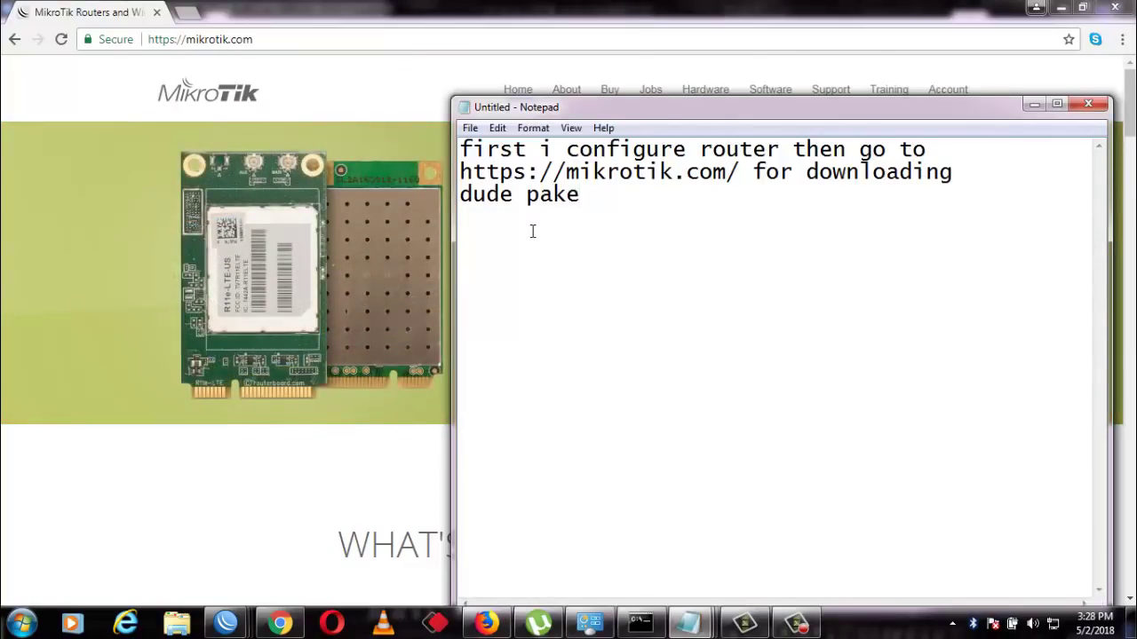
{"action": "type", "text": "ges for"}
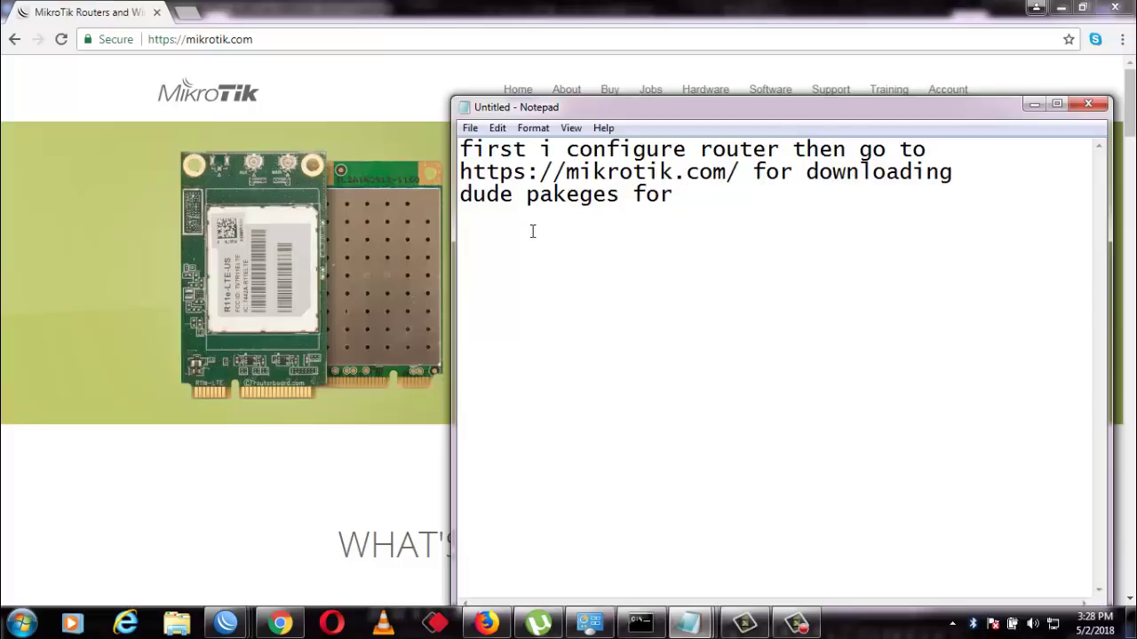
{"action": "type", "text": " router"}
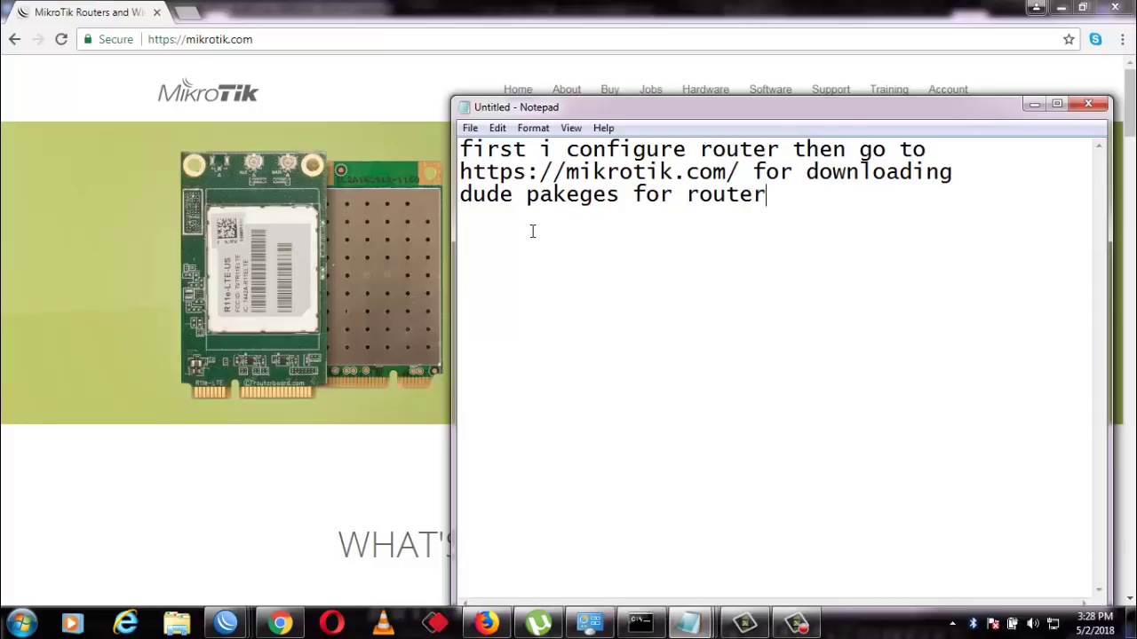
{"action": "type", "text": " and "}
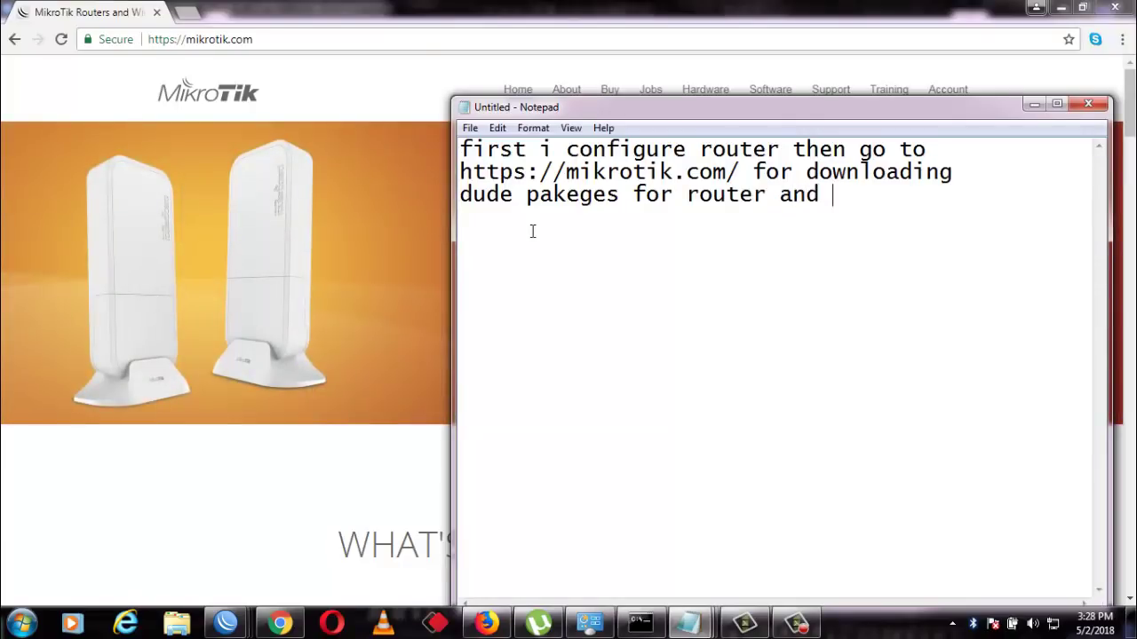
{"action": "type", "text": "windows"}
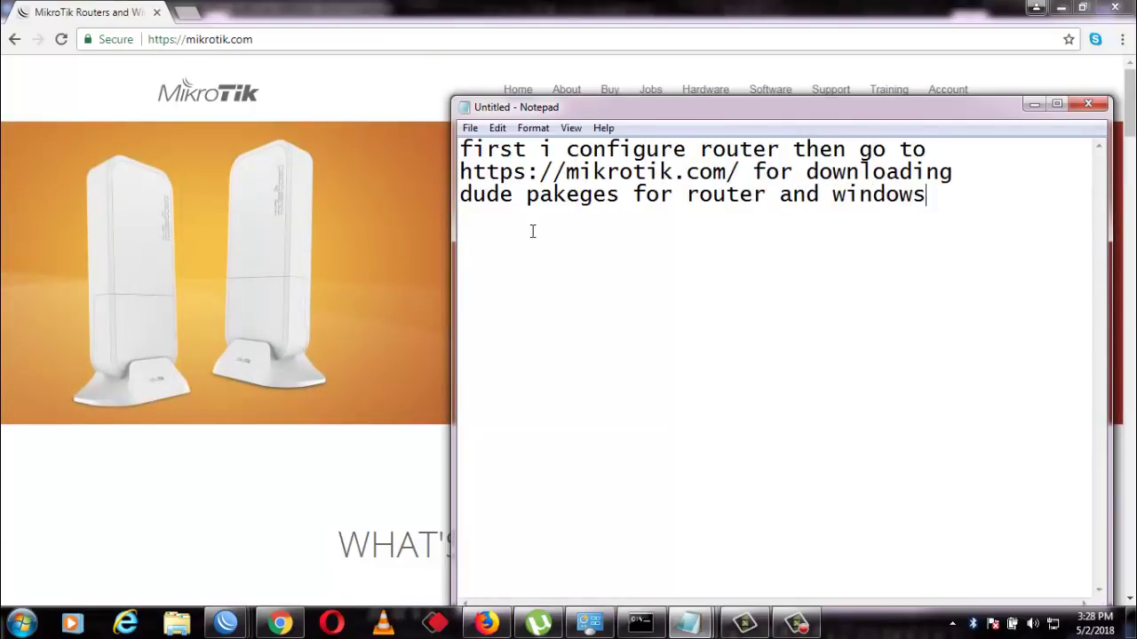
Switch back to Chrome and open the Software downloads page of the MikroTik website
{"action": "left_click", "coordinate": [346, 100]}
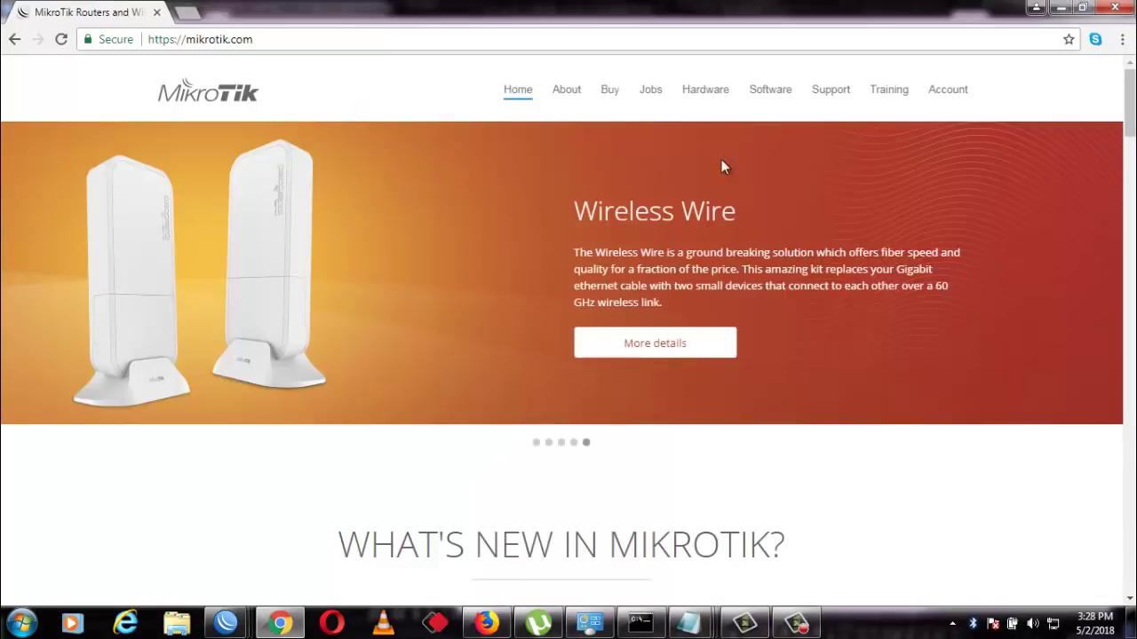
{"action": "left_click", "coordinate": [818, 100]}
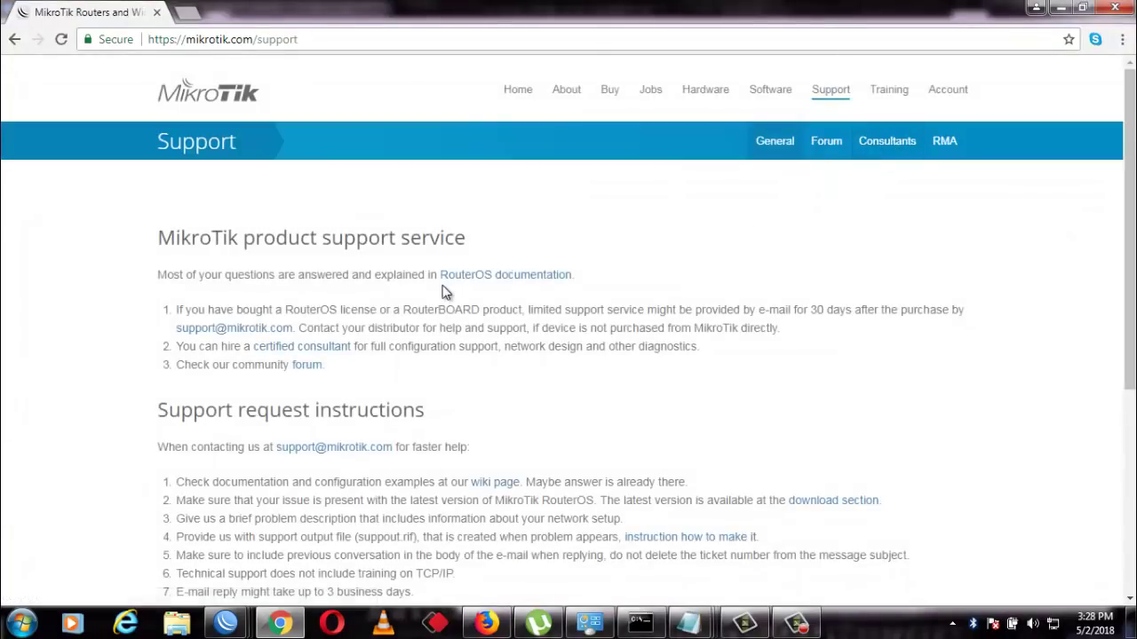
{"action": "scroll", "coordinate": [447, 267], "scroll_direction": "down", "scroll_amount": 4}
{"action": "scroll", "coordinate": [450, 244], "scroll_direction": "up", "scroll_amount": 4}
{"action": "left_click", "coordinate": [779, 96]}
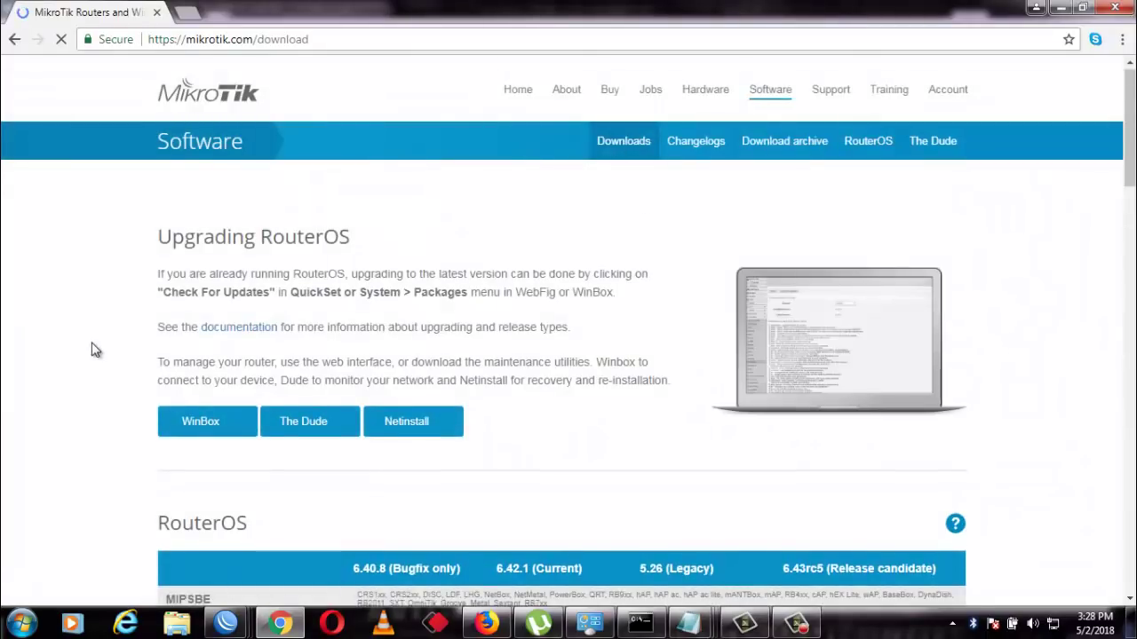
Download the 6.42.1 (Current) version of The Dude installer for Windows
{"action": "scroll", "coordinate": [97, 346], "scroll_direction": "down", "scroll_amount": 3}
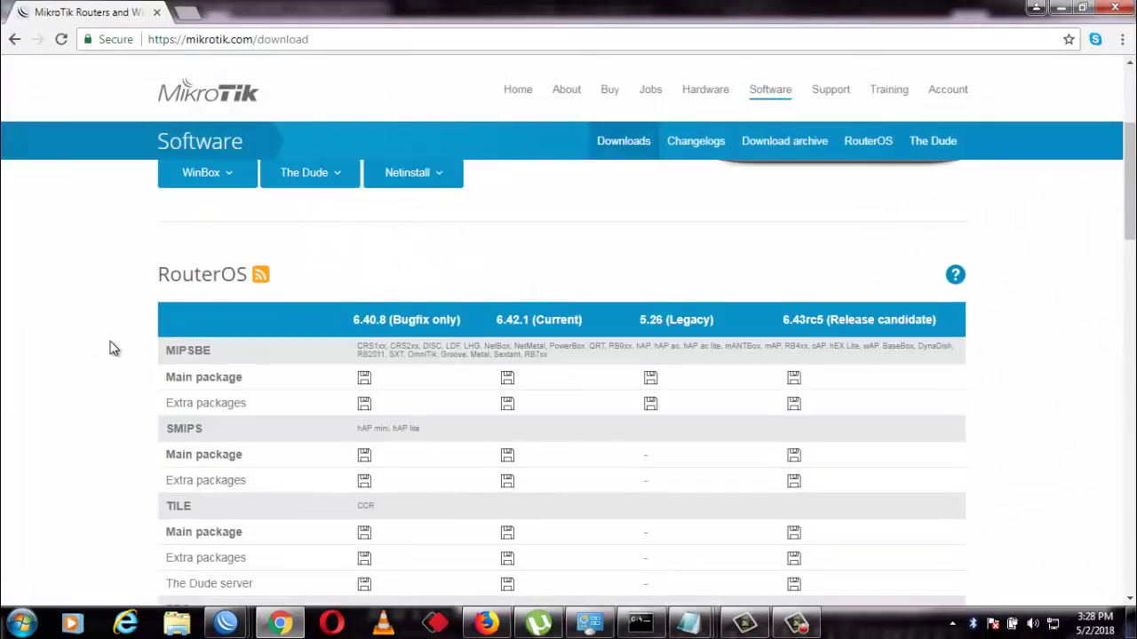
{"action": "scroll", "coordinate": [112, 348], "scroll_direction": "up", "scroll_amount": 1}
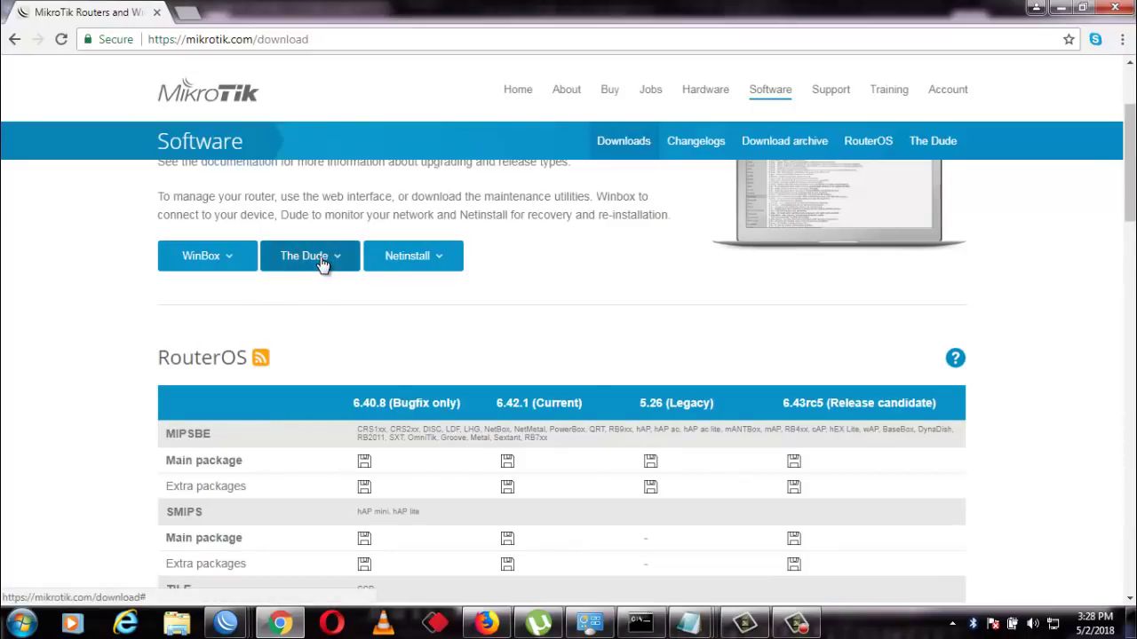
{"action": "left_click", "coordinate": [322, 262]}
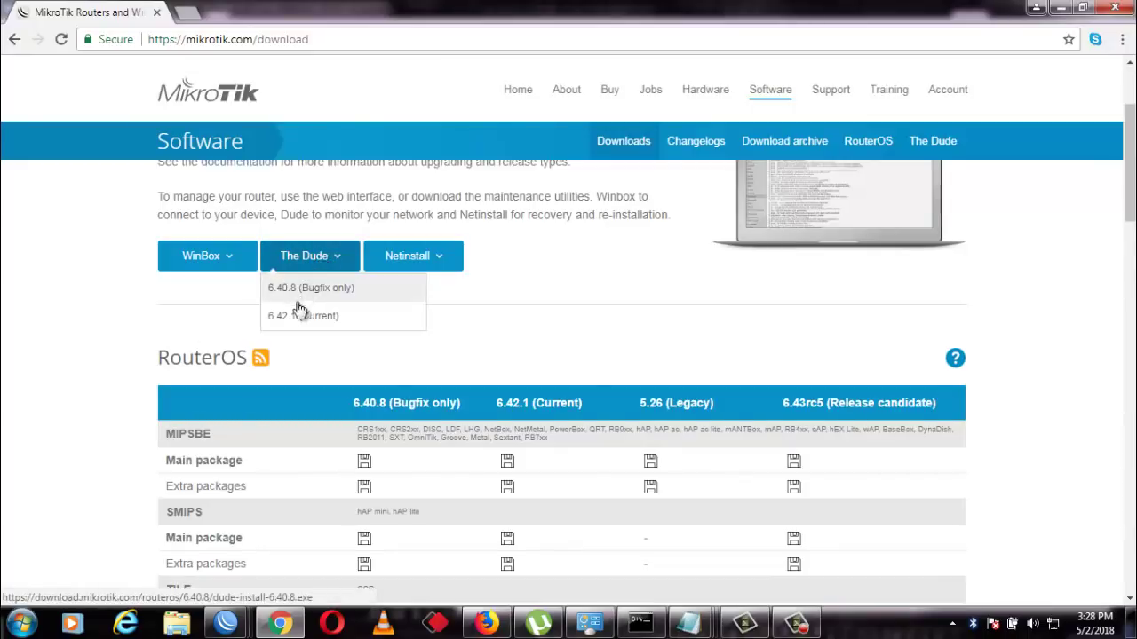
{"action": "left_click", "coordinate": [313, 258]}
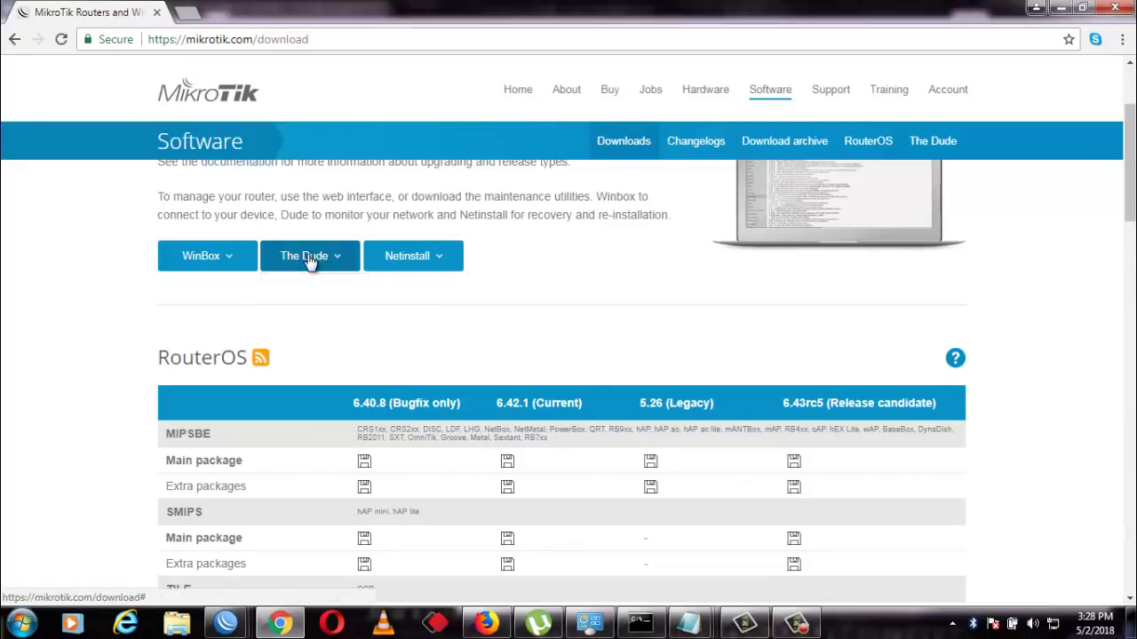
{"action": "scroll", "coordinate": [34, 355], "scroll_direction": "down", "scroll_amount": 3}
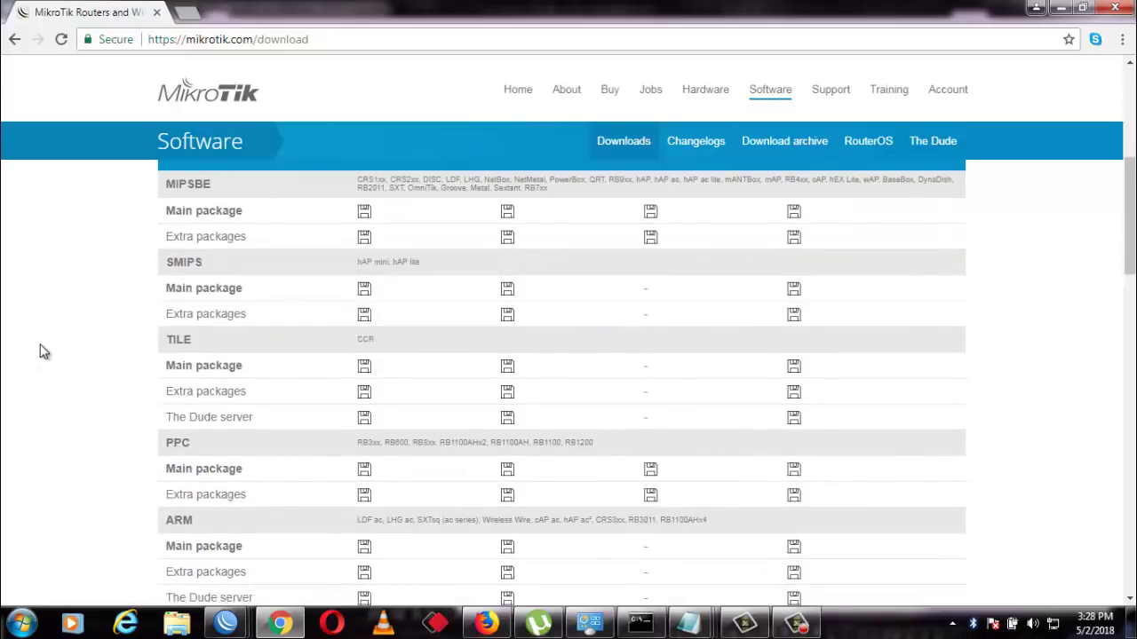
{"action": "scroll", "coordinate": [39, 353], "scroll_direction": "up", "scroll_amount": 3}
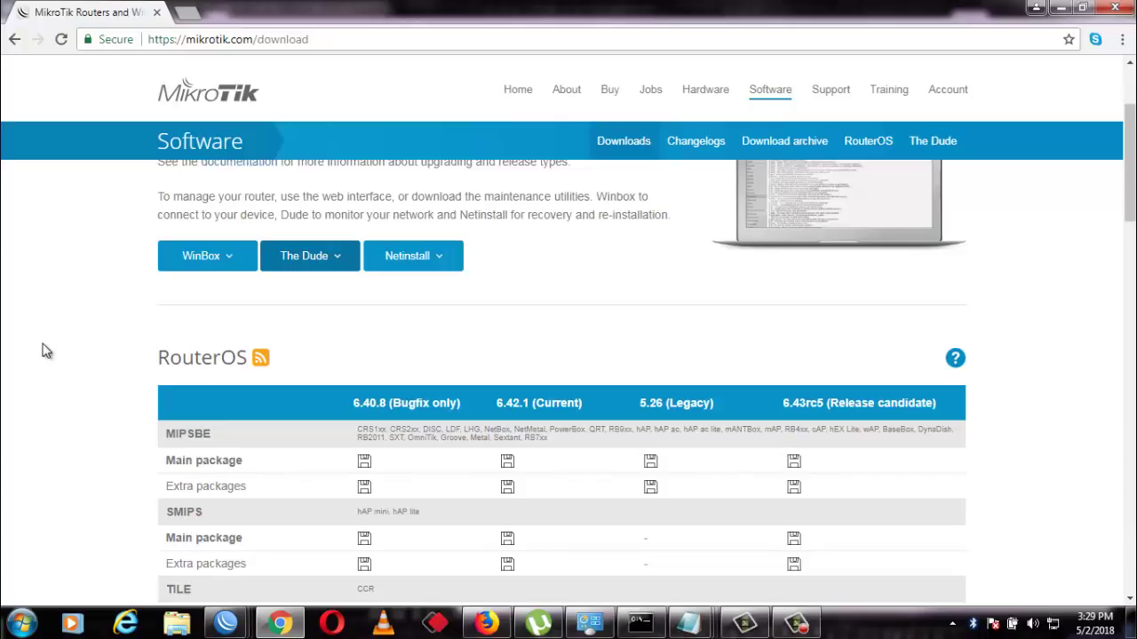
{"action": "left_click", "coordinate": [294, 264]}
{"action": "left_click", "coordinate": [296, 320]}
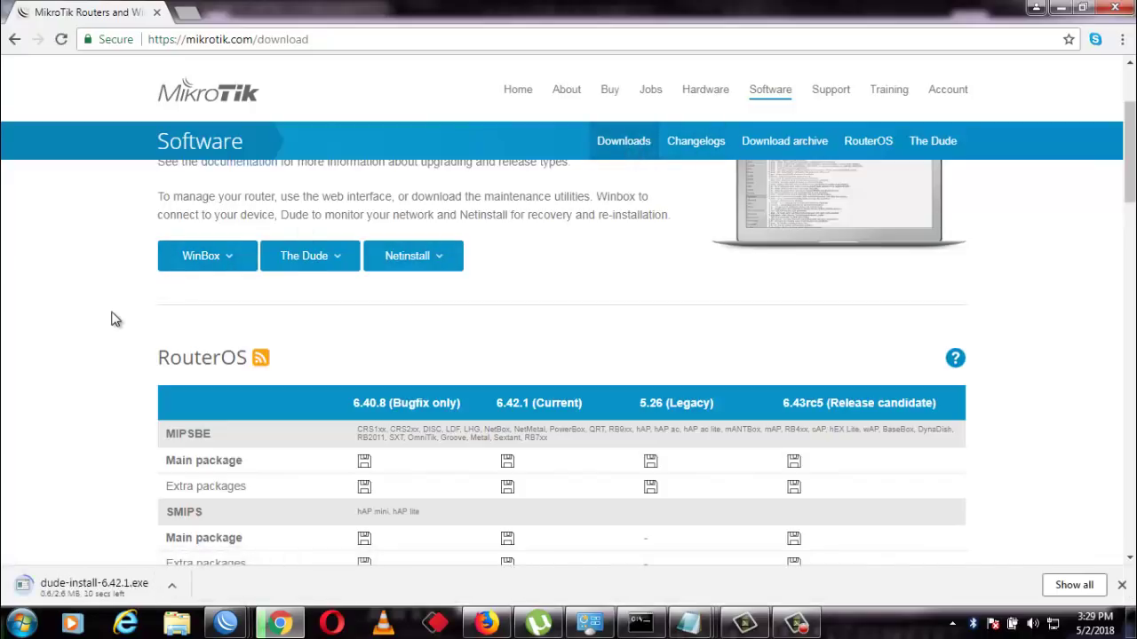
Open The Dude's product page, follow it to the download page, and check which RouterOS architectures offer a Dude server package
{"action": "left_click", "coordinate": [937, 145]}
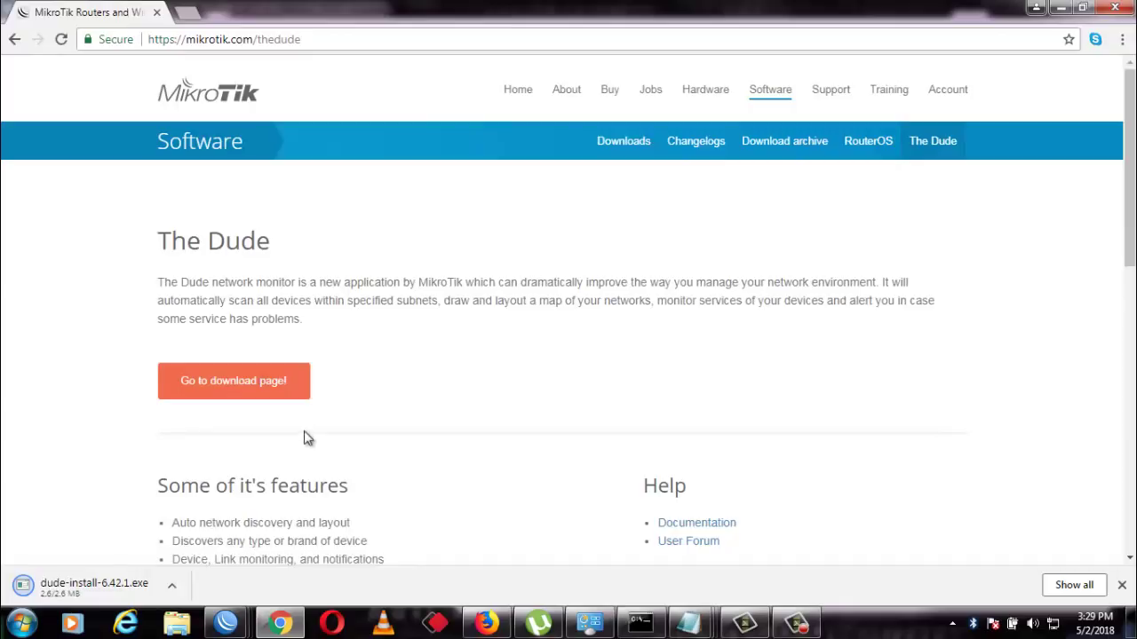
{"action": "left_click", "coordinate": [264, 396]}
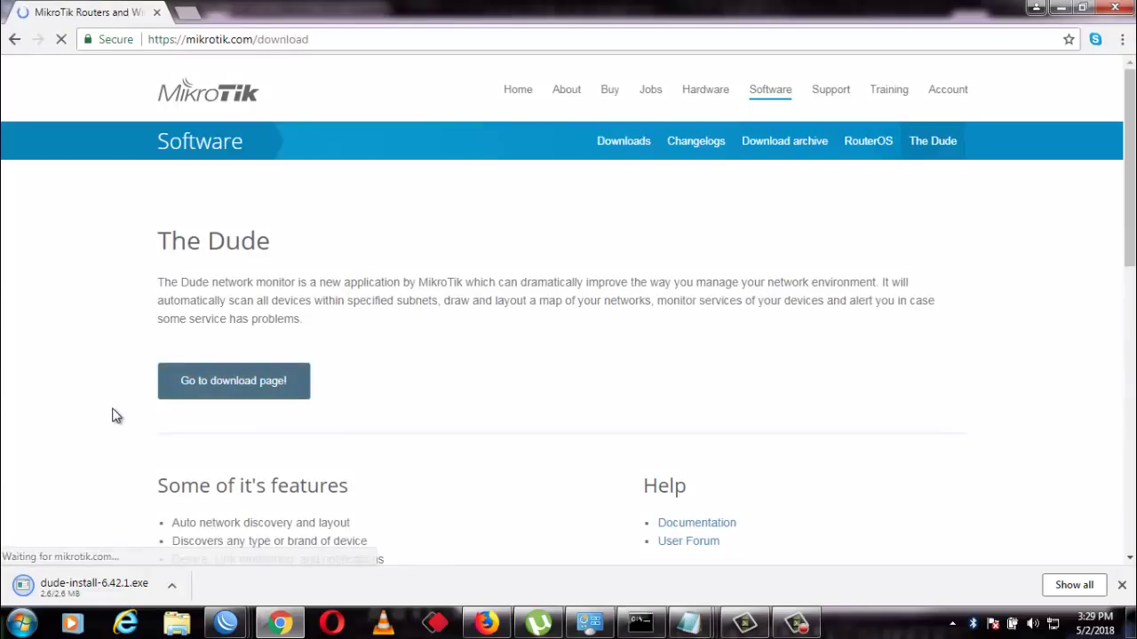
{"action": "scroll", "coordinate": [132, 389], "scroll_direction": "down", "scroll_amount": 2}
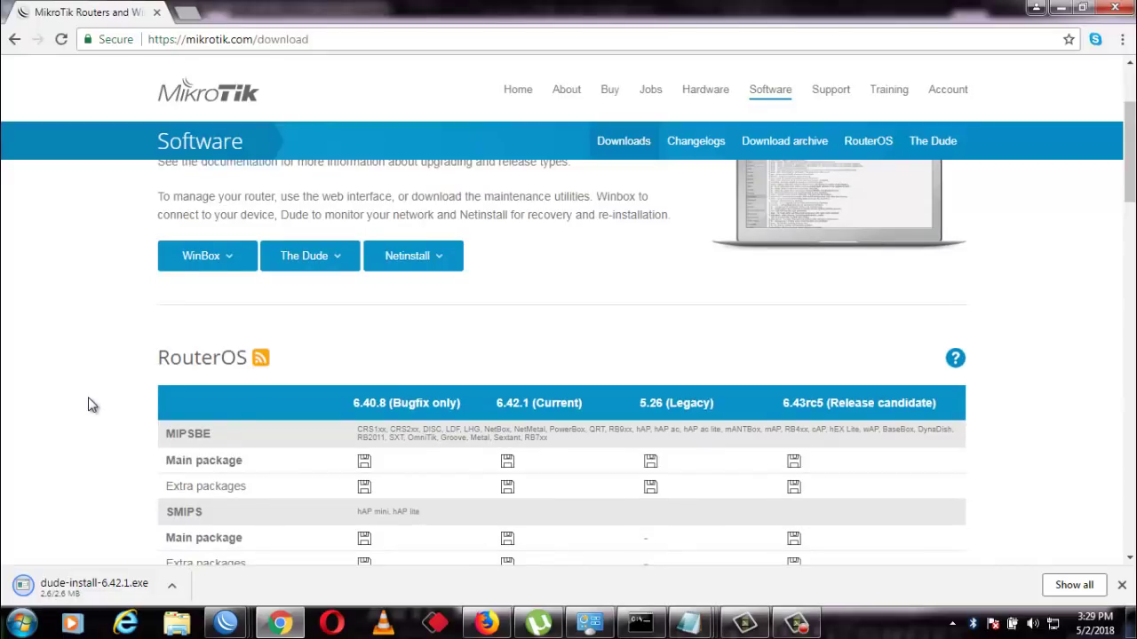
{"action": "scroll", "coordinate": [87, 403], "scroll_direction": "down", "scroll_amount": 3}
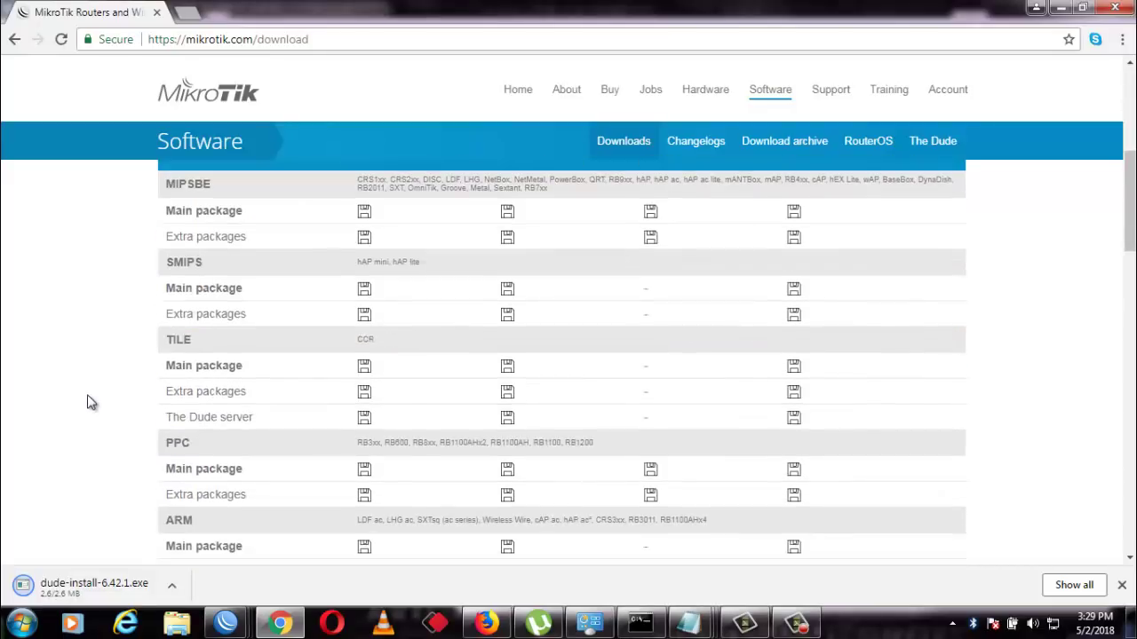
{"action": "scroll", "coordinate": [87, 403], "scroll_direction": "down", "scroll_amount": 1}
{"action": "scroll", "coordinate": [92, 396], "scroll_direction": "down", "scroll_amount": 1}
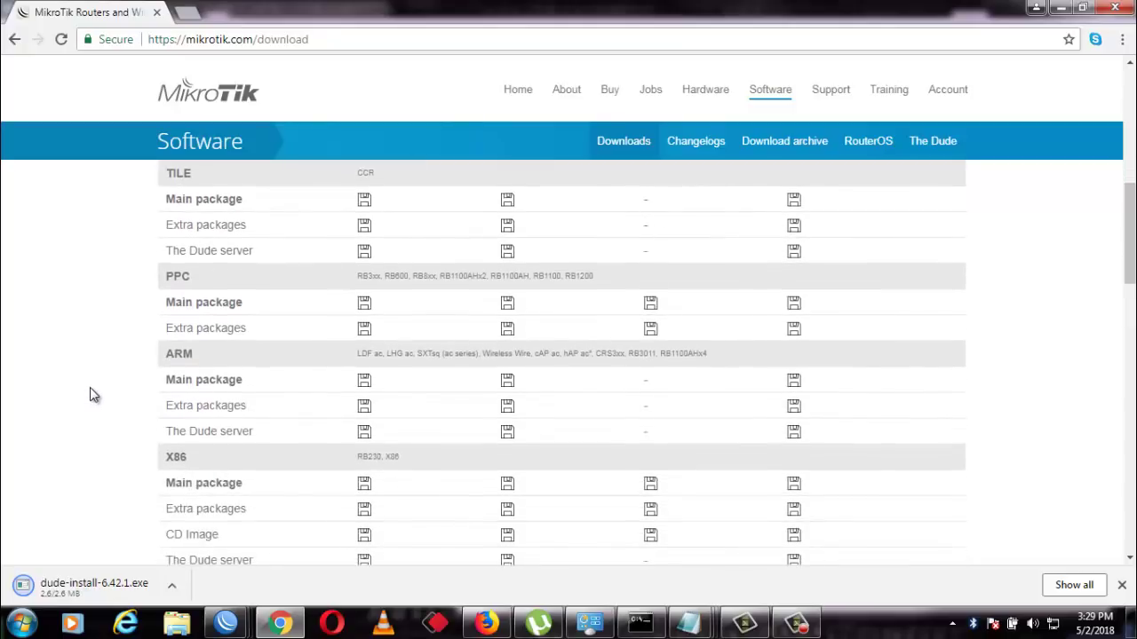
{"action": "scroll", "coordinate": [92, 388], "scroll_direction": "up", "scroll_amount": 3}
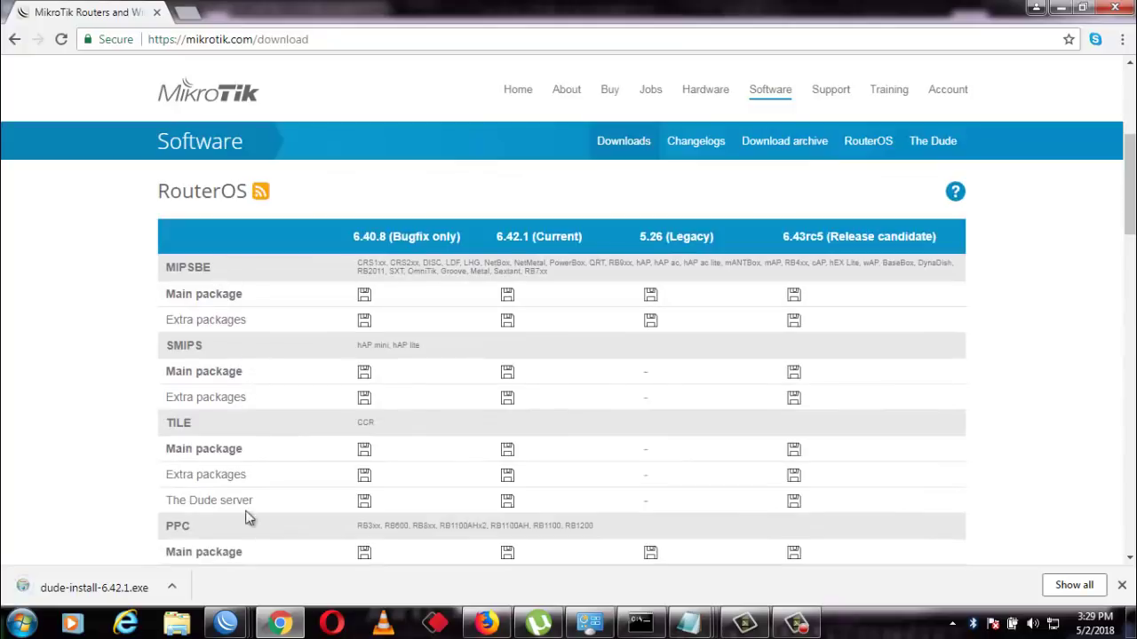
Switch to the router's WinBox session, open the system Resources and highlight the architecture name
{"action": "mouse_move", "coordinate": [225, 622]}
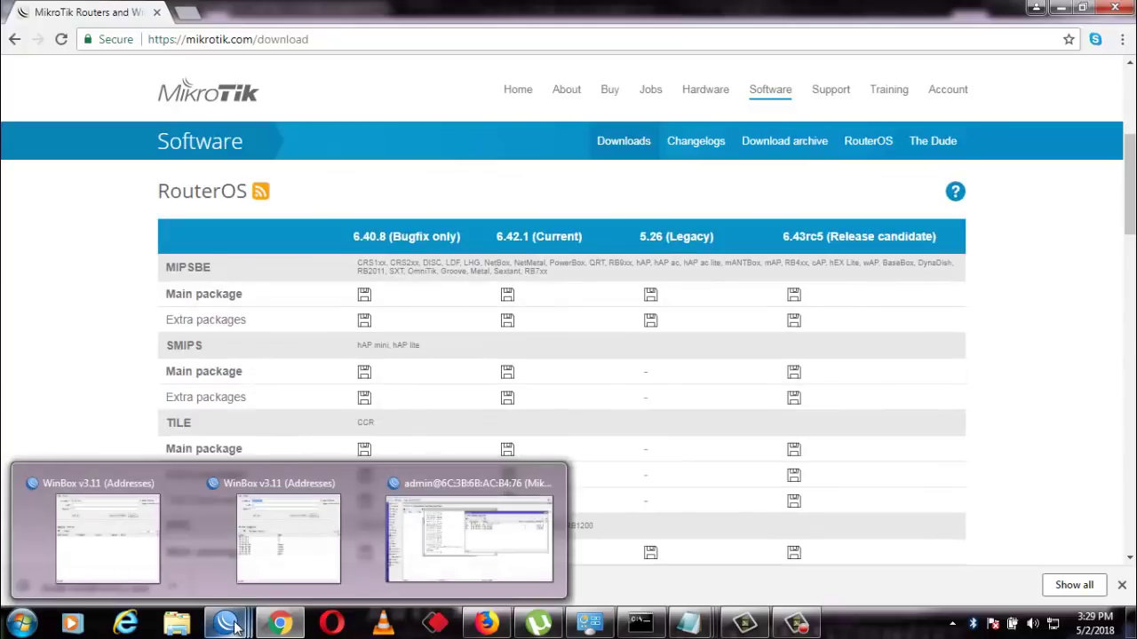
{"action": "left_click", "coordinate": [521, 534]}
{"action": "left_click", "coordinate": [31, 221]}
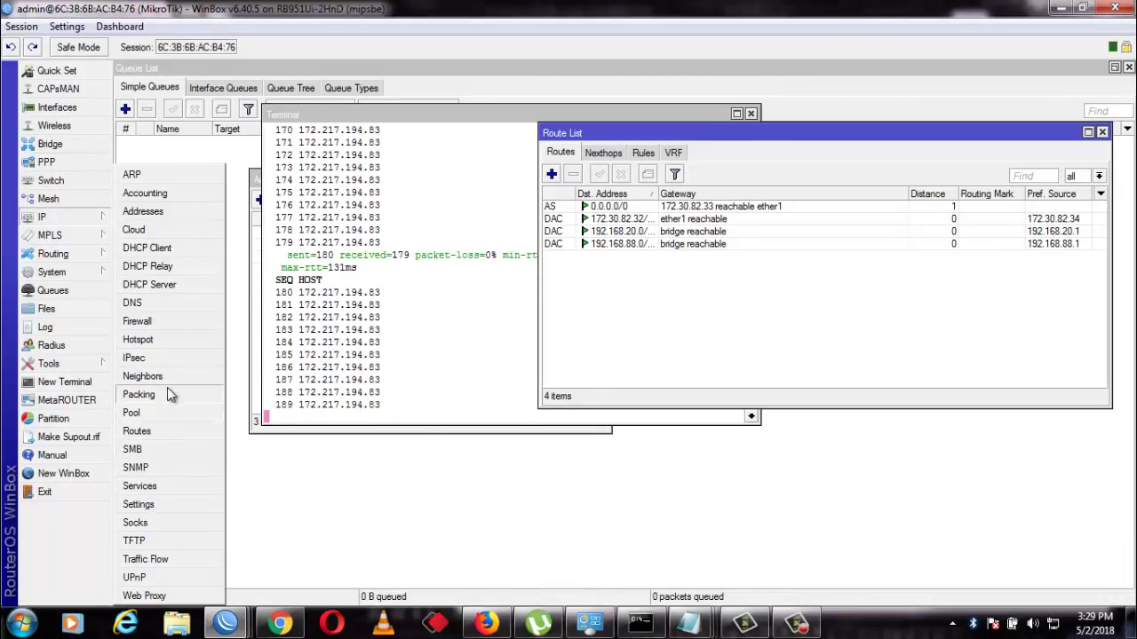
{"action": "left_click", "coordinate": [90, 275]}
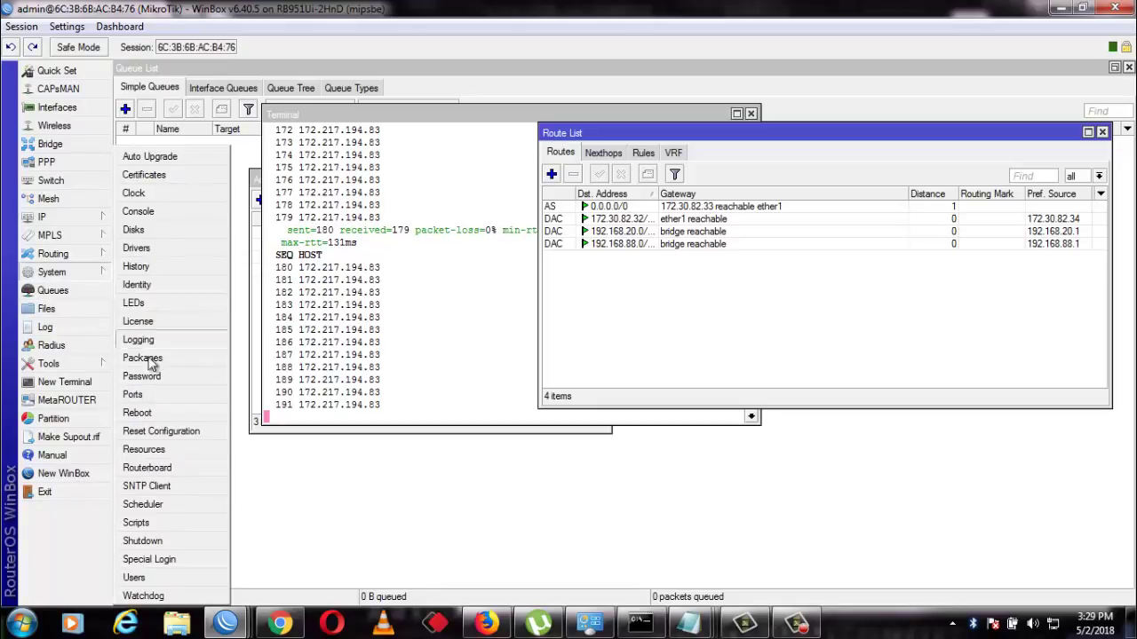
{"action": "left_click", "coordinate": [157, 451]}
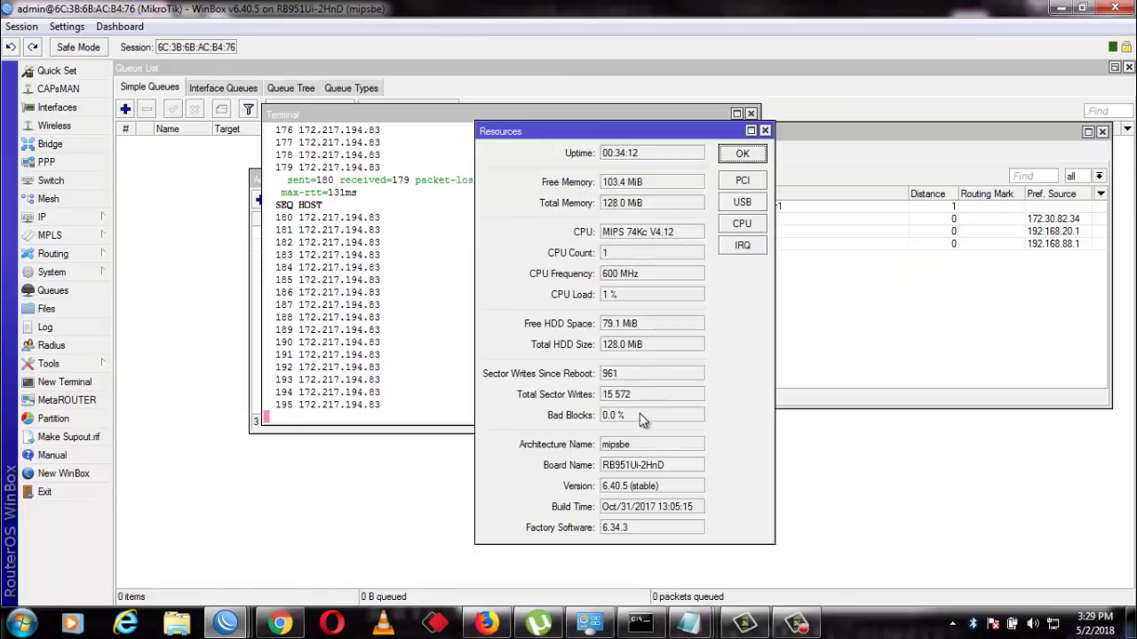
{"action": "left_click_drag", "start_coordinate": [619, 445], "coordinate": [578, 441]}
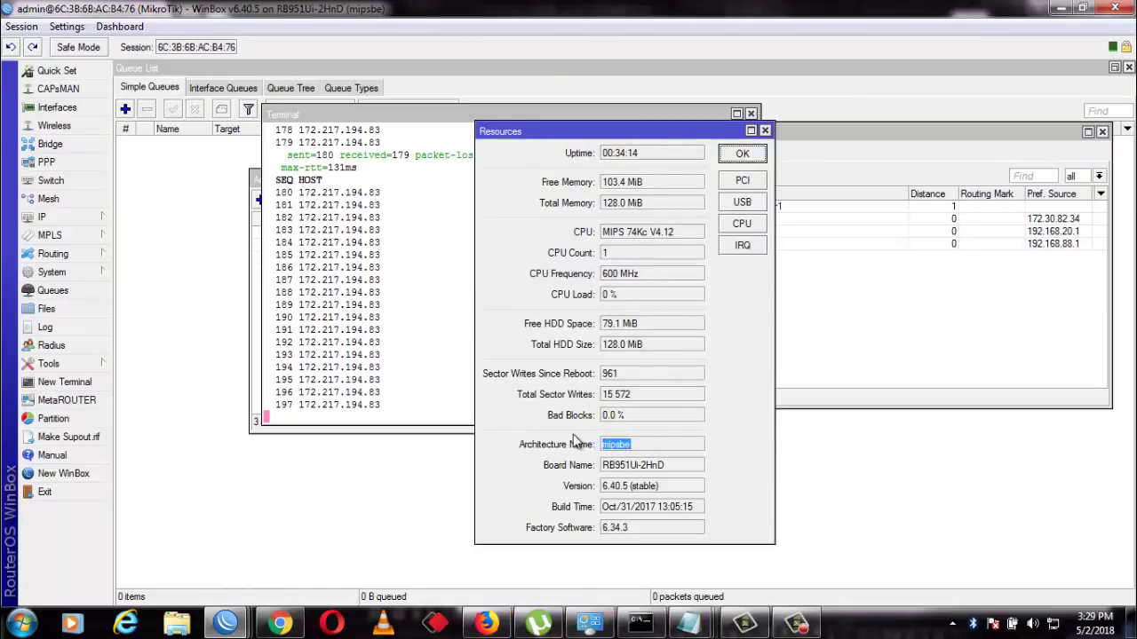
Highlight the architecture name again in the router's Resources details
{"action": "left_click", "coordinate": [652, 447]}
{"action": "double_click", "coordinate": [620, 446]}
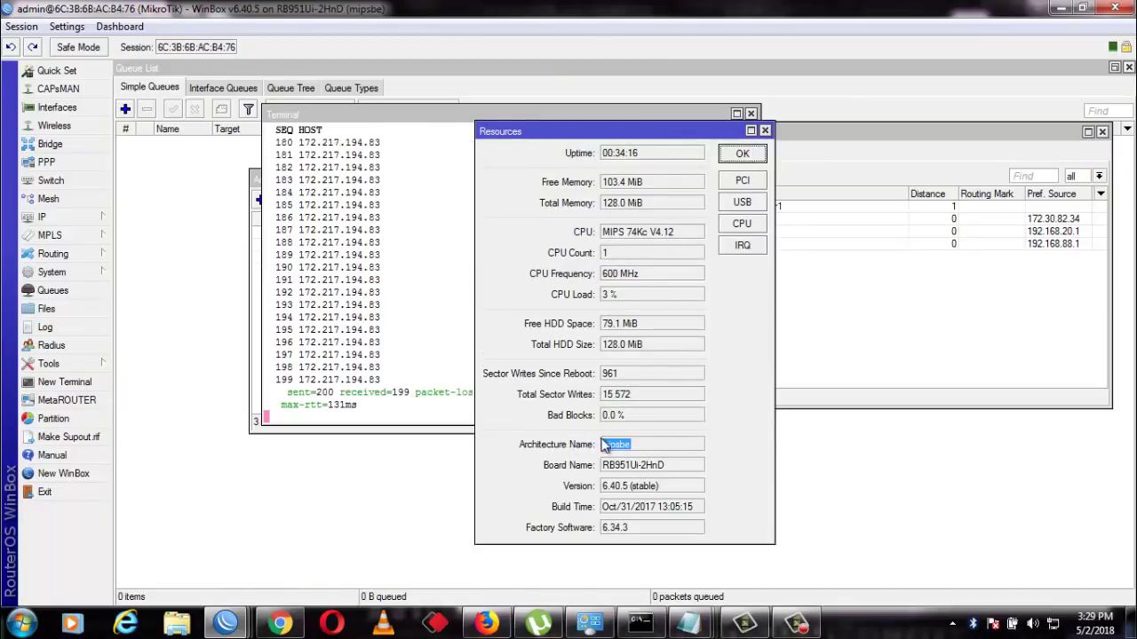
{"action": "right_click", "coordinate": [622, 448]}
{"action": "left_click", "coordinate": [655, 456]}
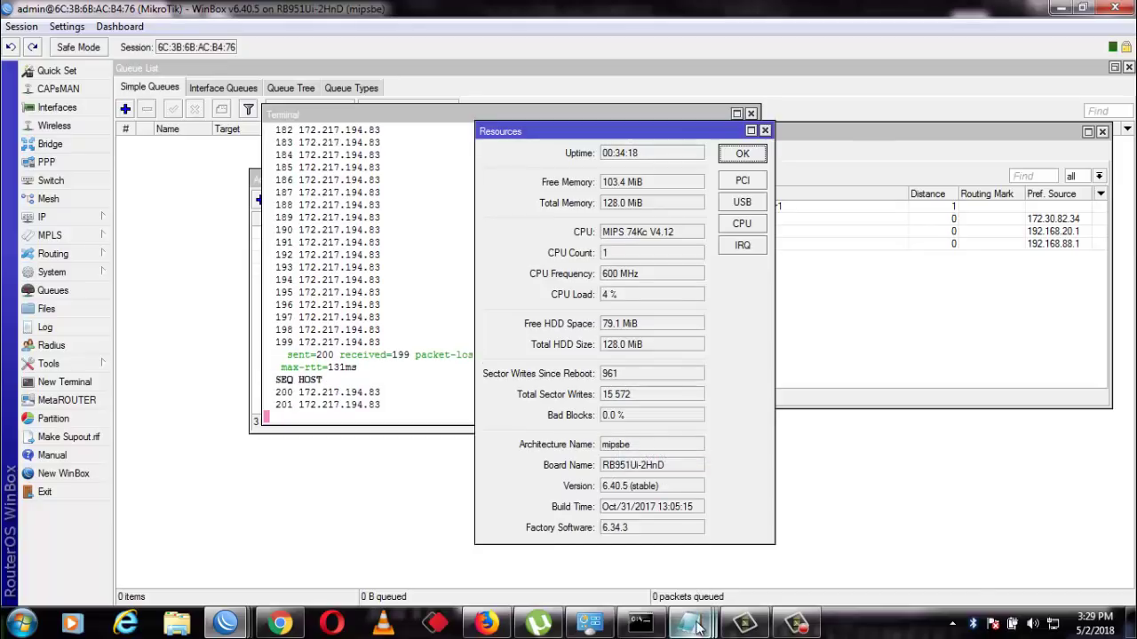
Switch to the Notepad note and add, after a blank line, "find out the right dude version for"
{"action": "left_click", "coordinate": [689, 624]}
{"action": "left_click", "coordinate": [892, 537]}
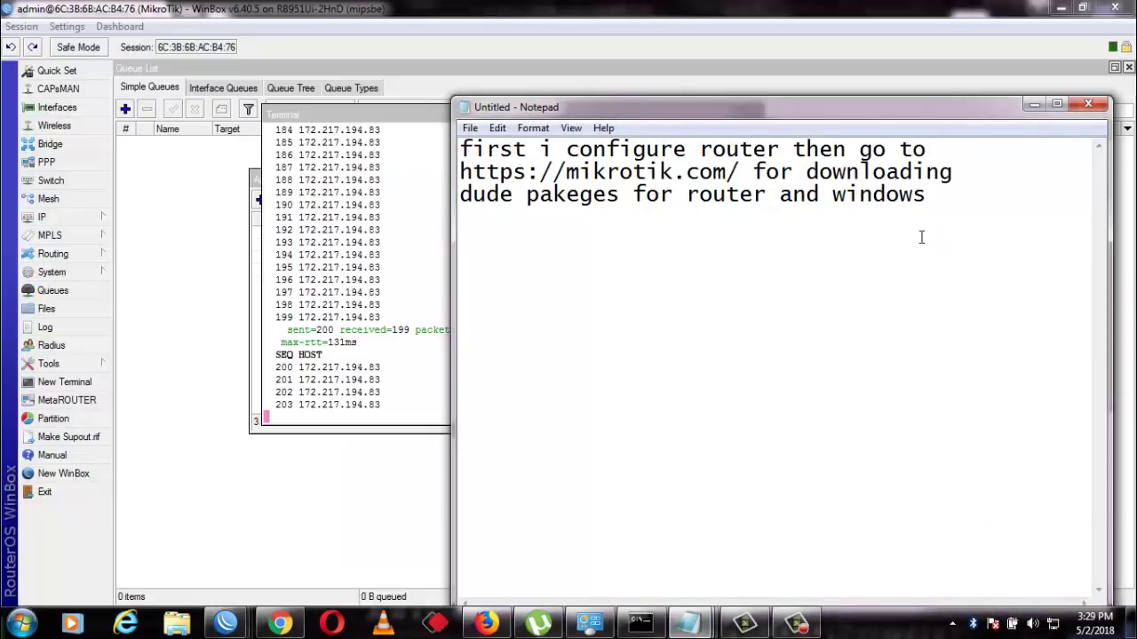
{"action": "key", "text": "Return"}
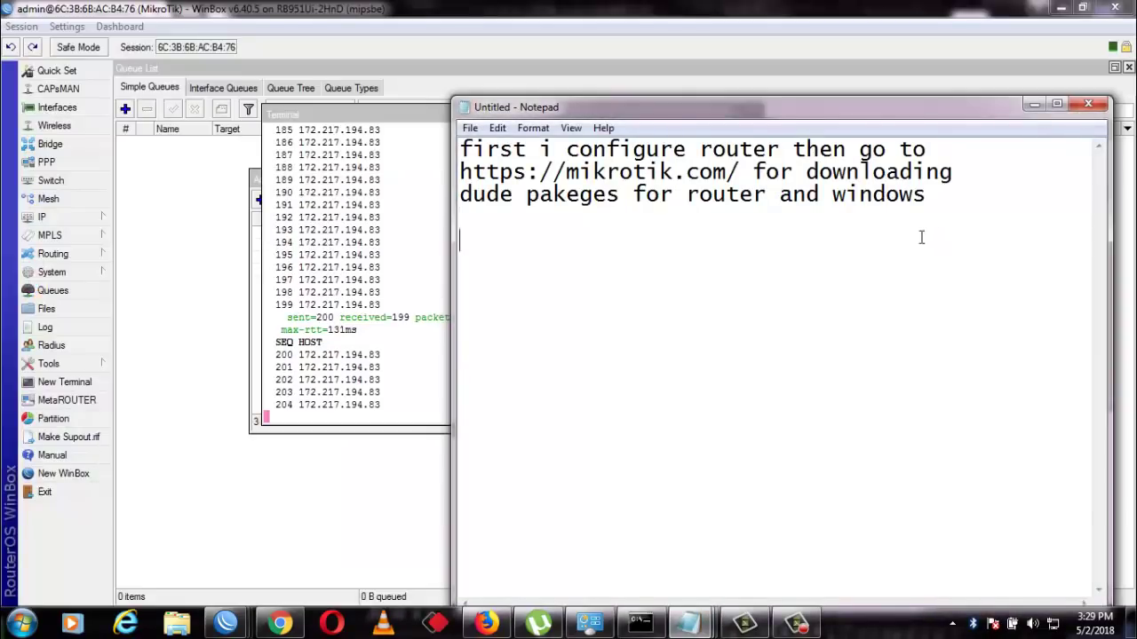
{"action": "type", "text": "find o"}
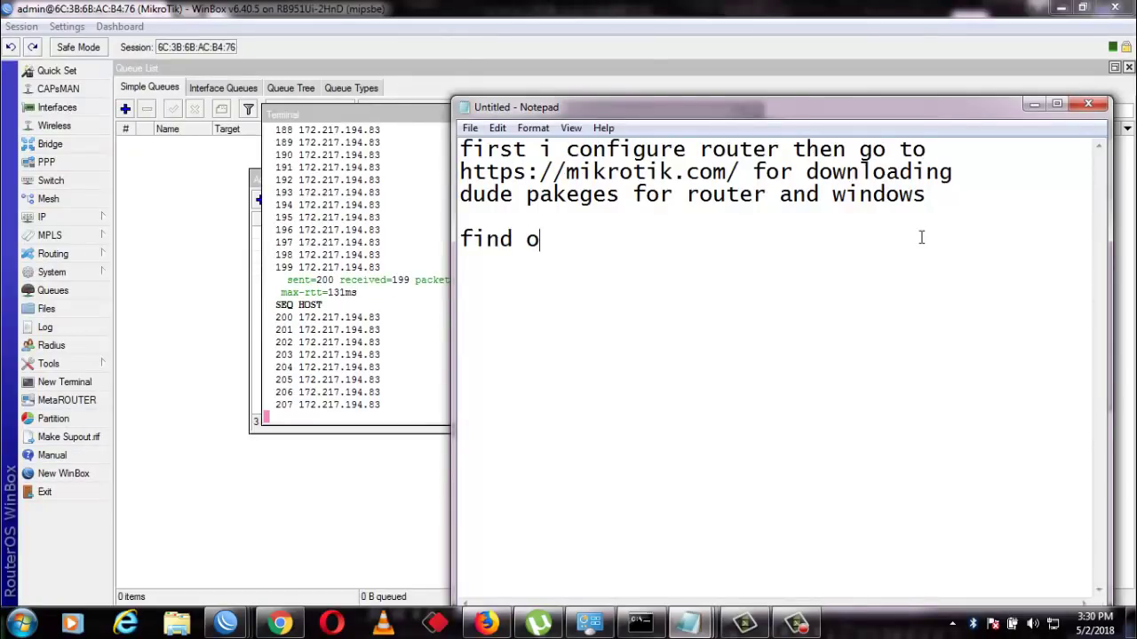
{"action": "type", "text": "ut th"}
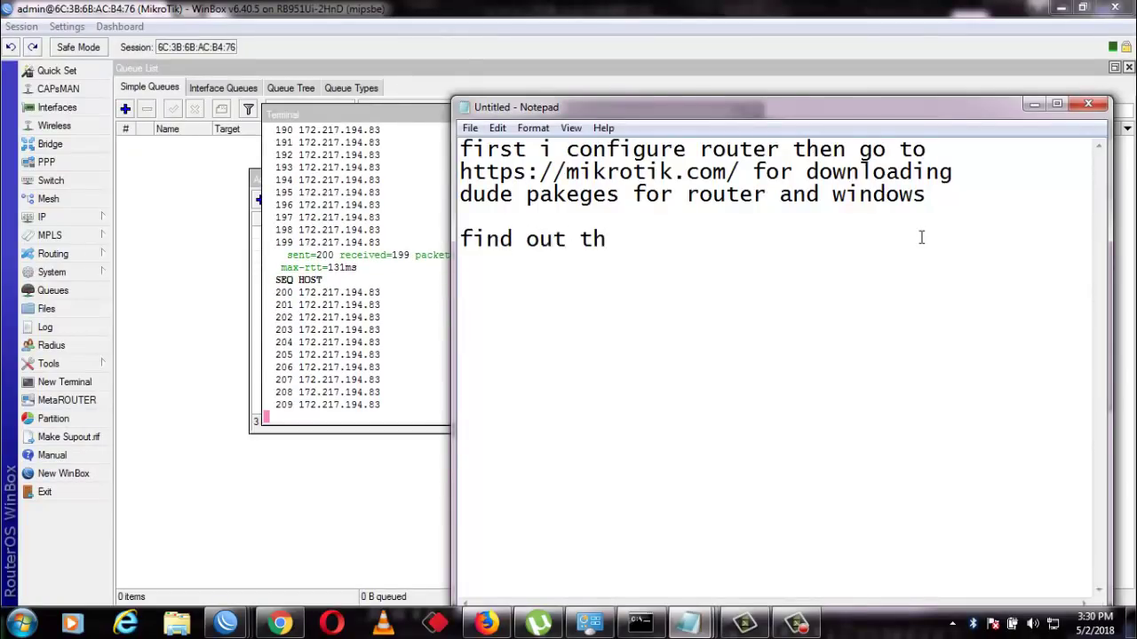
{"action": "type", "text": "e ri"}
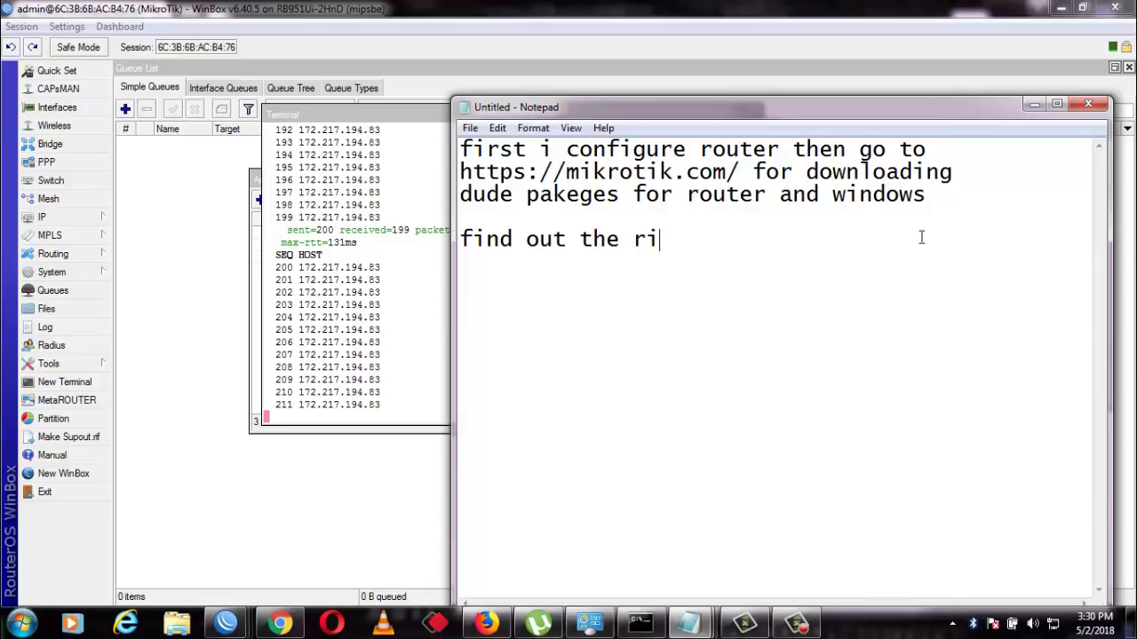
{"action": "key", "text": "BackSpace"}
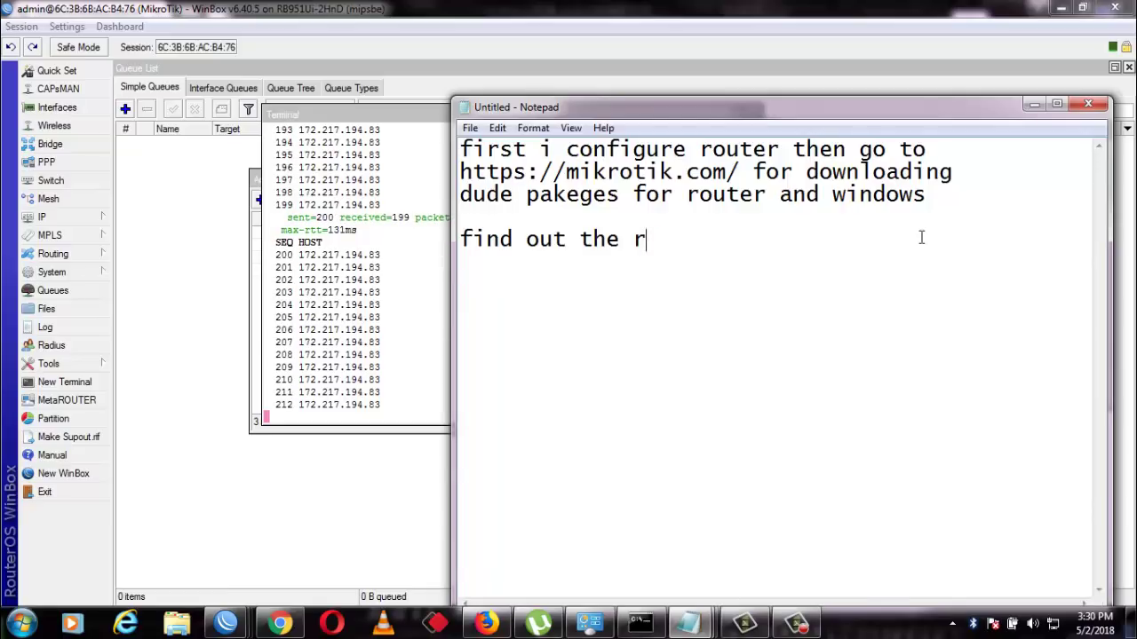
{"action": "type", "text": "igh"}
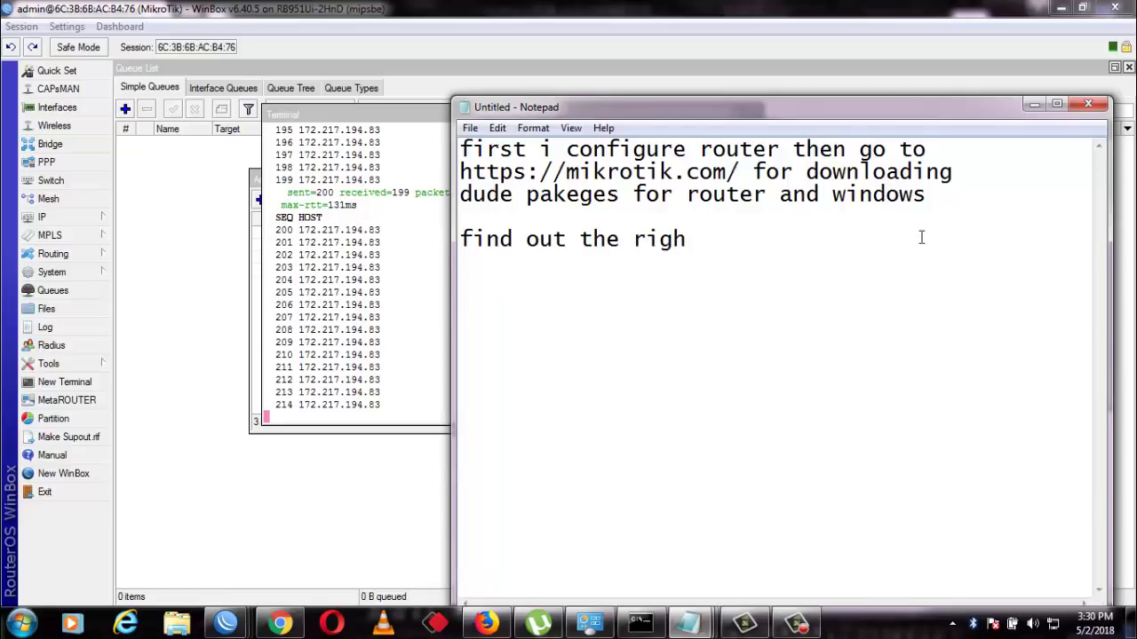
{"action": "type", "text": "t"}
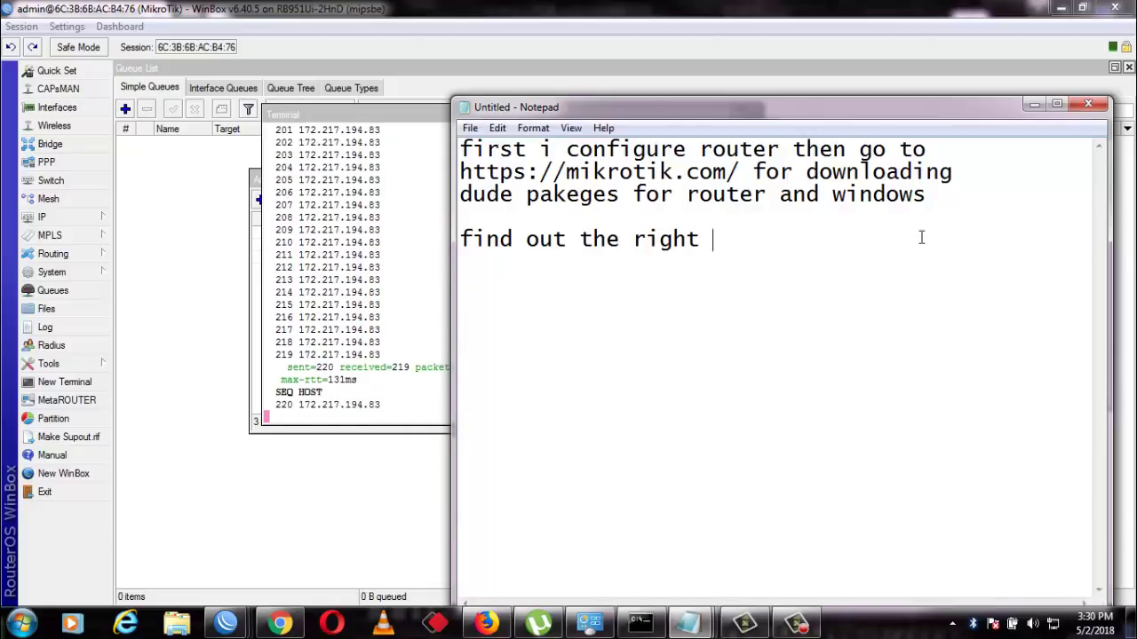
{"action": "type", "text": " dude"}
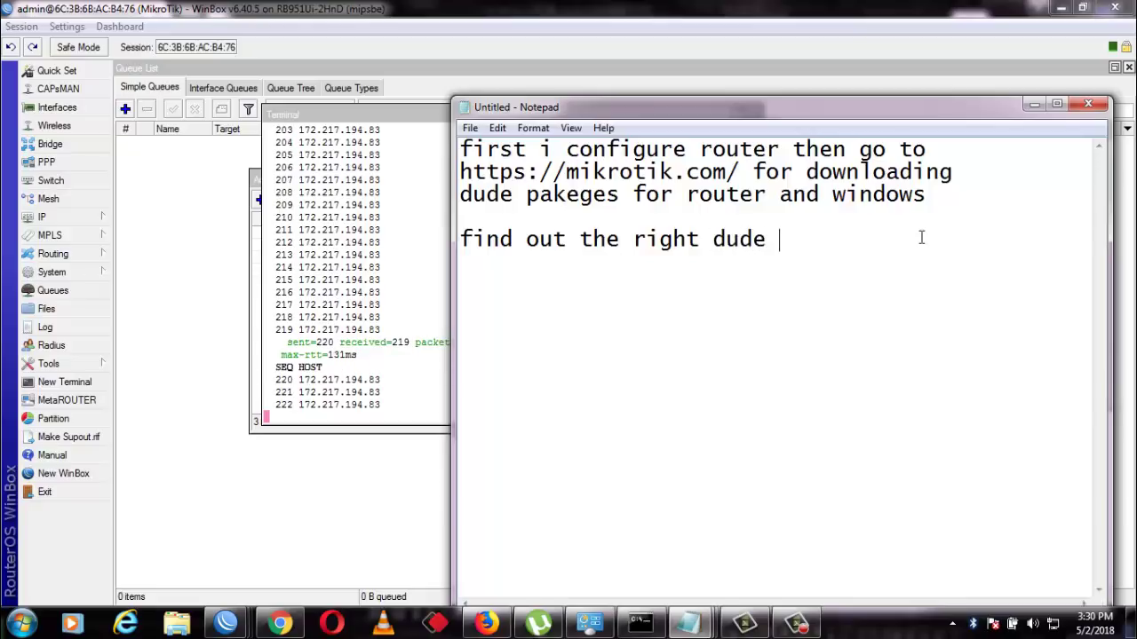
{"action": "type", "text": " vers"}
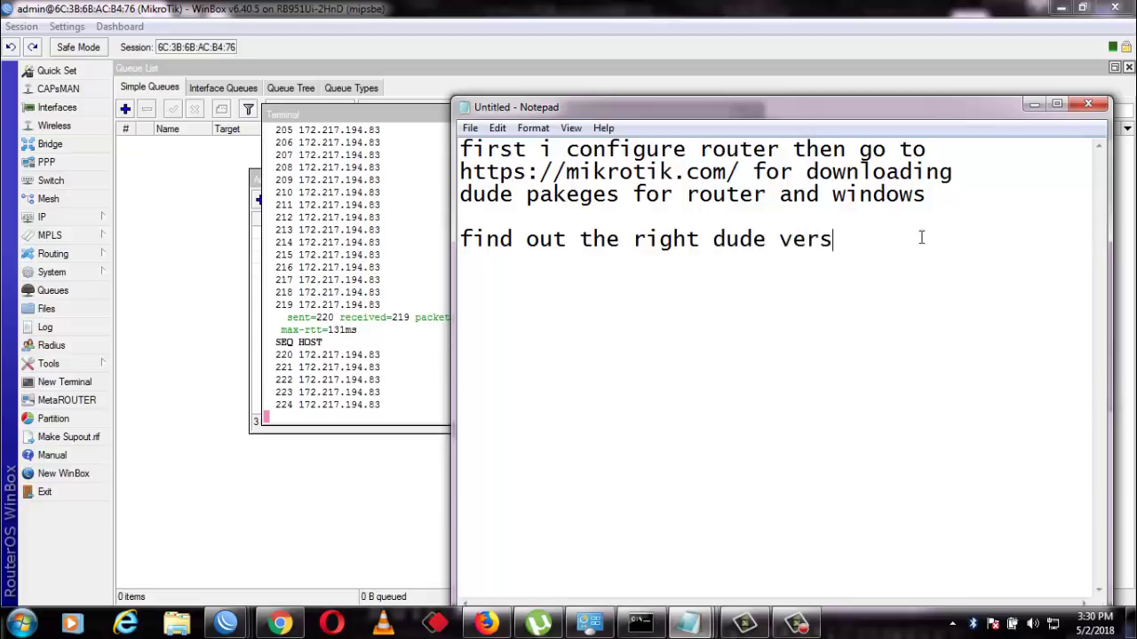
{"action": "type", "text": "ion for"}
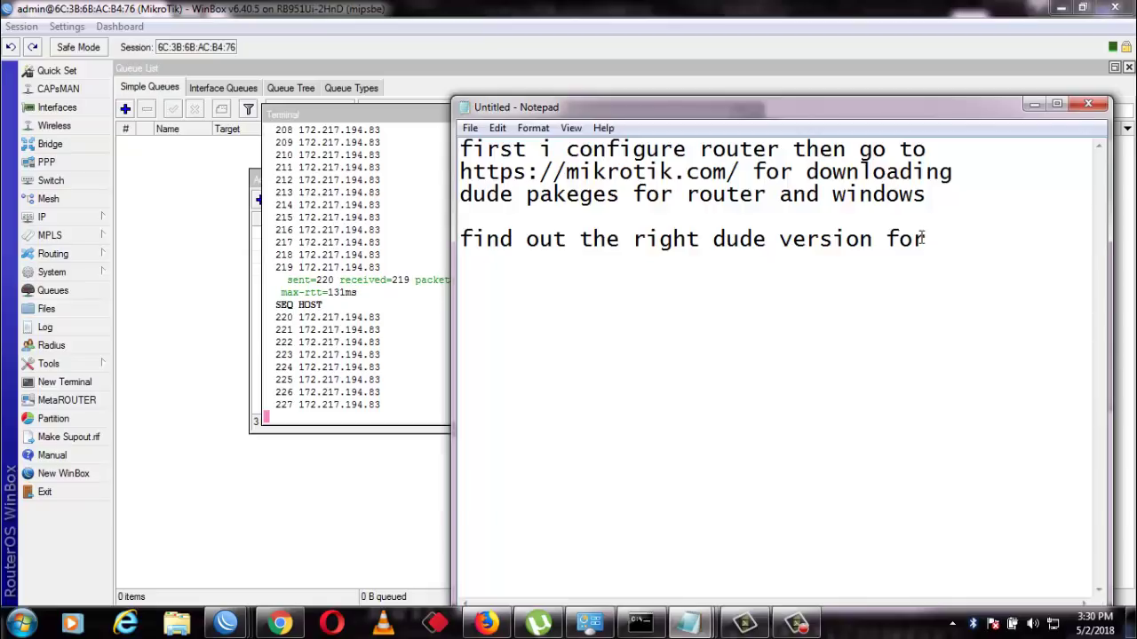
Continue the note on a new line with "your router archi"
{"action": "key", "text": "Return"}
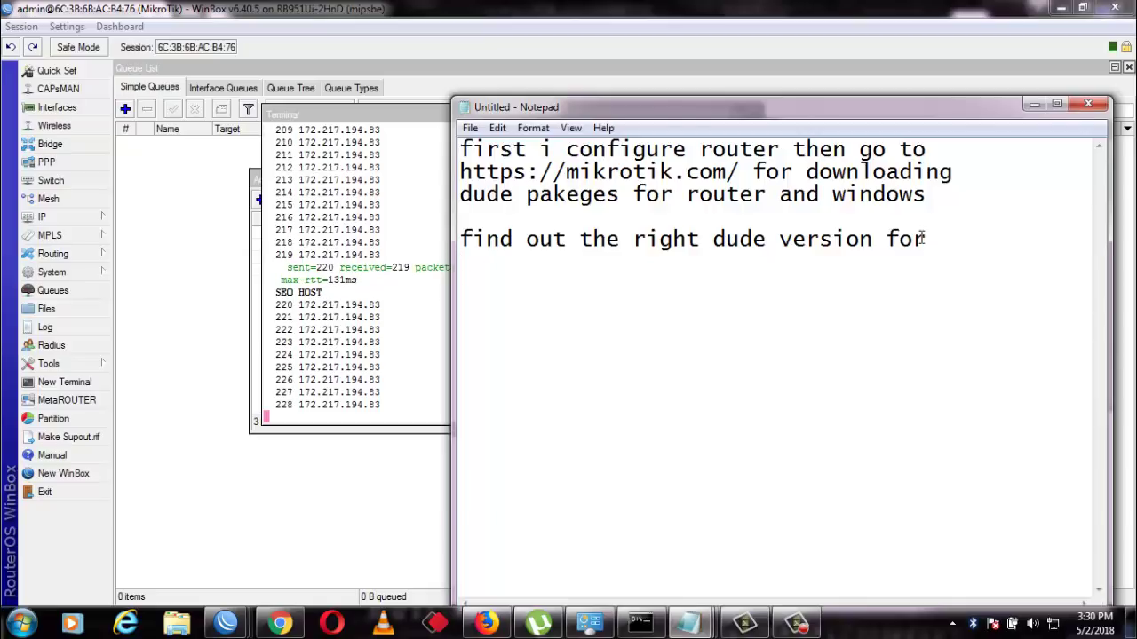
{"action": "type", "text": "your "}
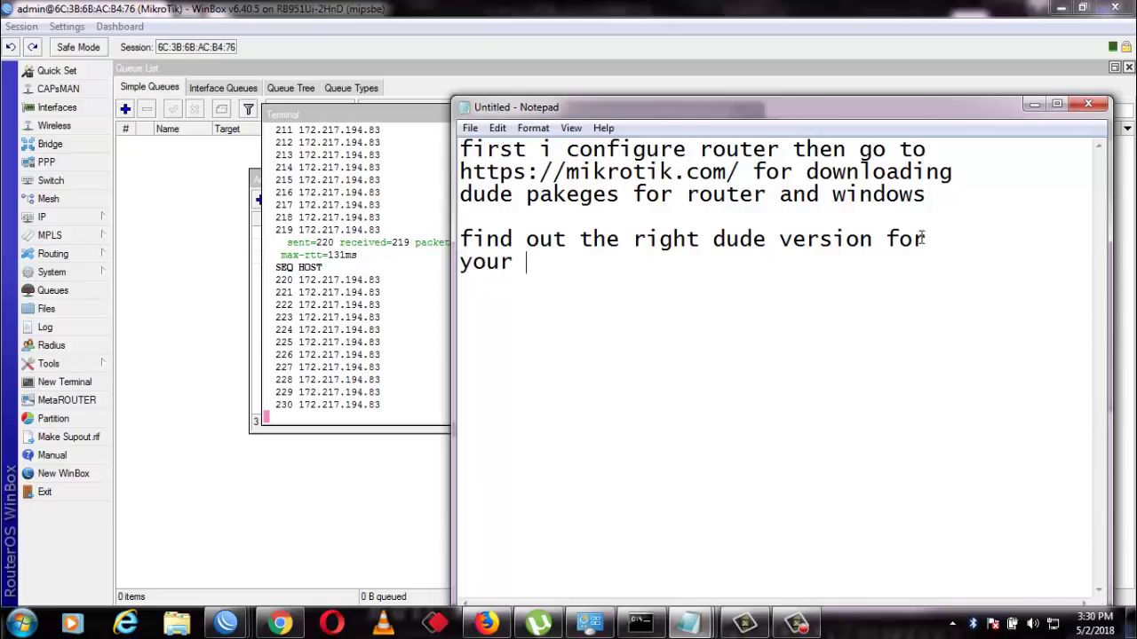
{"action": "type", "text": "ro"}
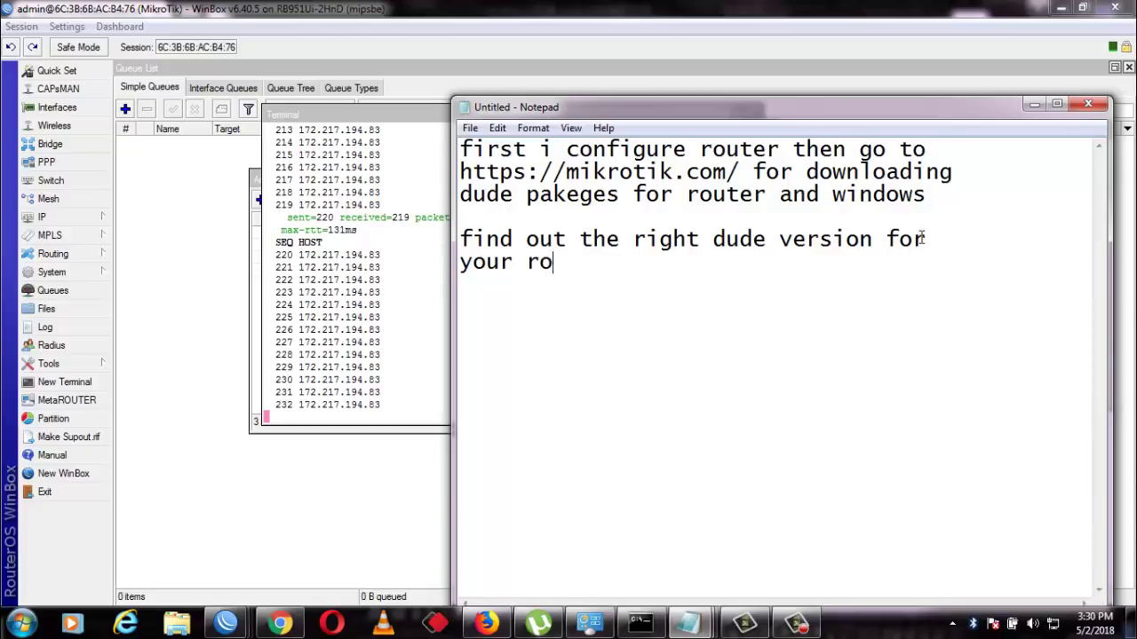
{"action": "type", "text": "uter ar"}
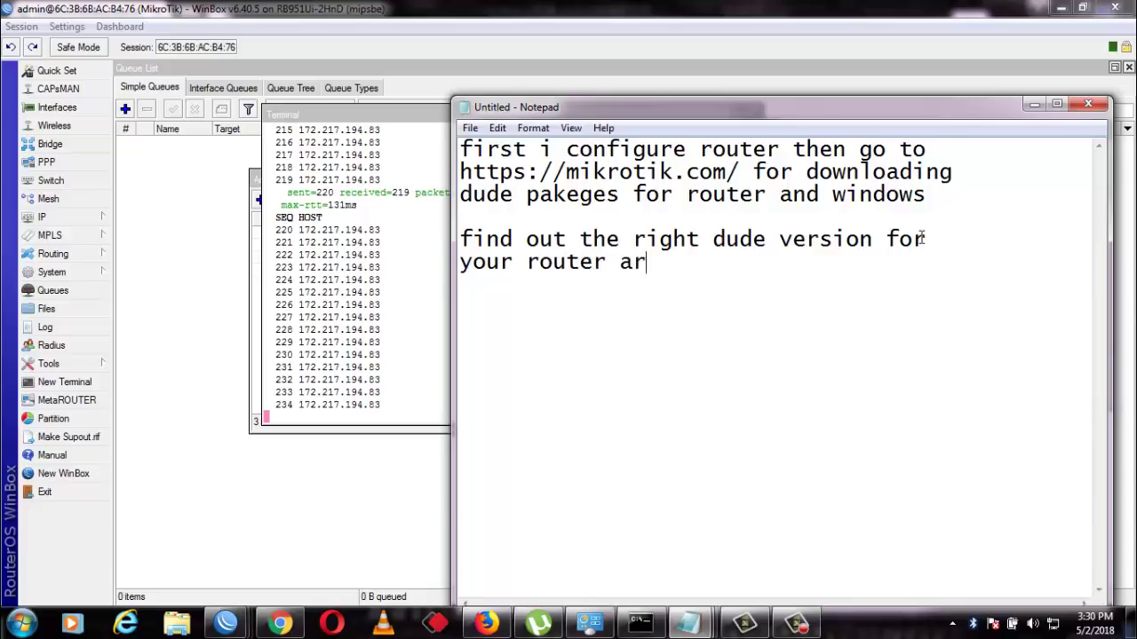
{"action": "type", "text": "chi"}
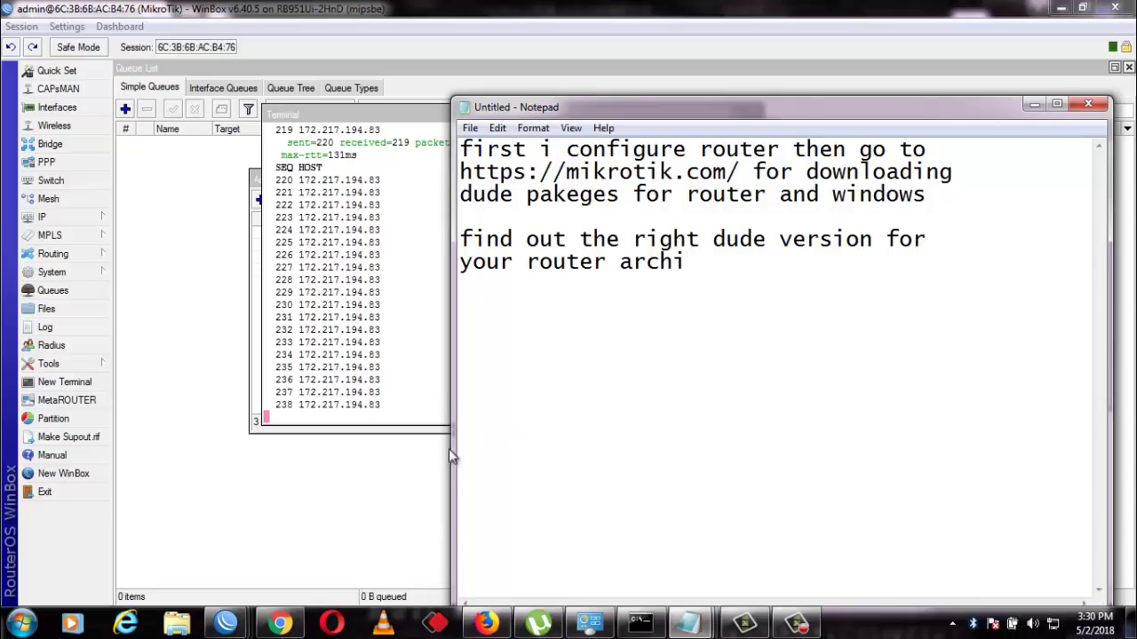
Arrange the Notepad and Resources windows side by side so the architecture name stays readable, and return to the note
{"action": "left_click_drag", "start_coordinate": [730, 114], "coordinate": [855, 121]}
{"action": "left_click_drag", "start_coordinate": [591, 131], "coordinate": [228, 121]}
{"action": "mouse_move", "coordinate": [695, 628]}
{"action": "left_click", "coordinate": [848, 537]}
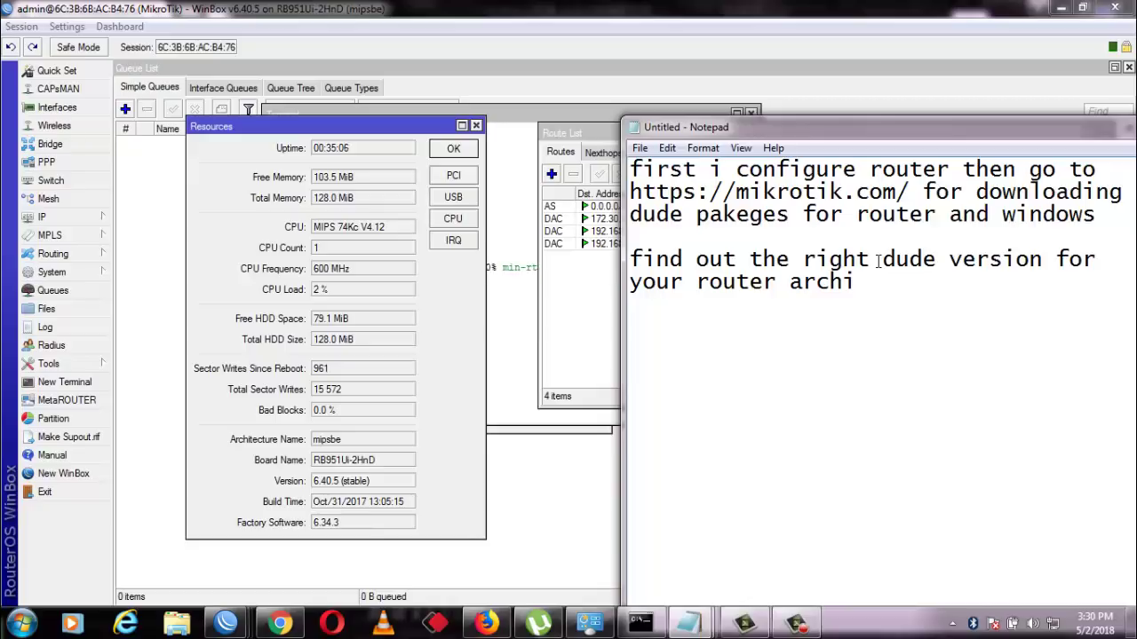
Complete the last word of the note as "architecture..." and leave a blank line for a new paragraph
{"action": "type", "text": "echer"}
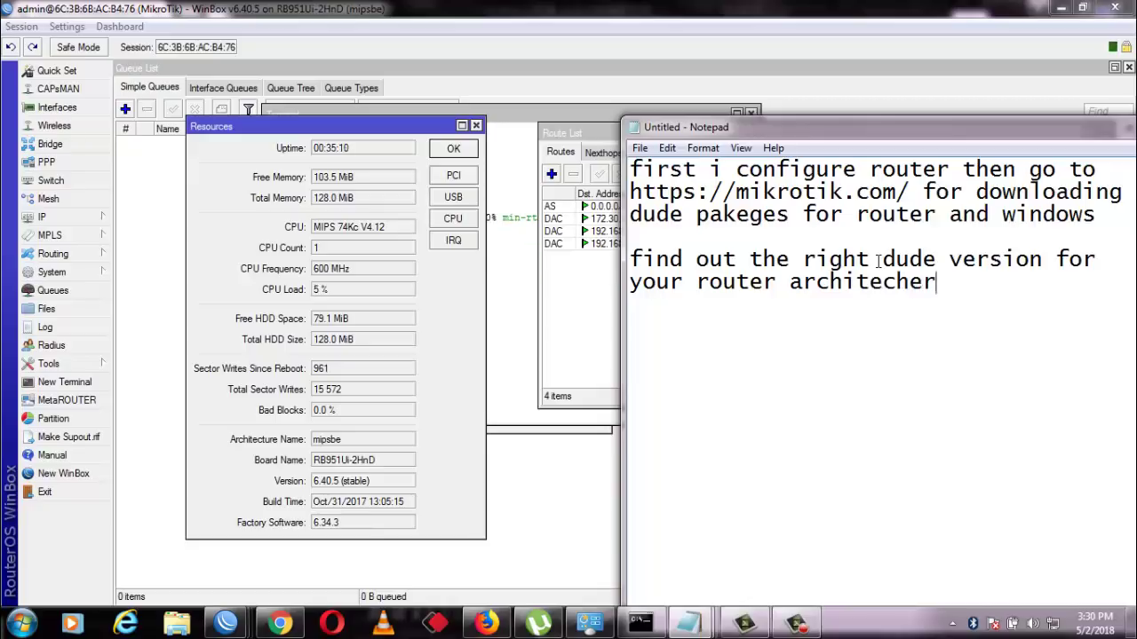
{"action": "key", "text": "BackSpace"}
{"action": "key", "text": "BackSpace"}
{"action": "key", "text": "BackSpace"}
{"action": "key", "text": "BackSpace"}
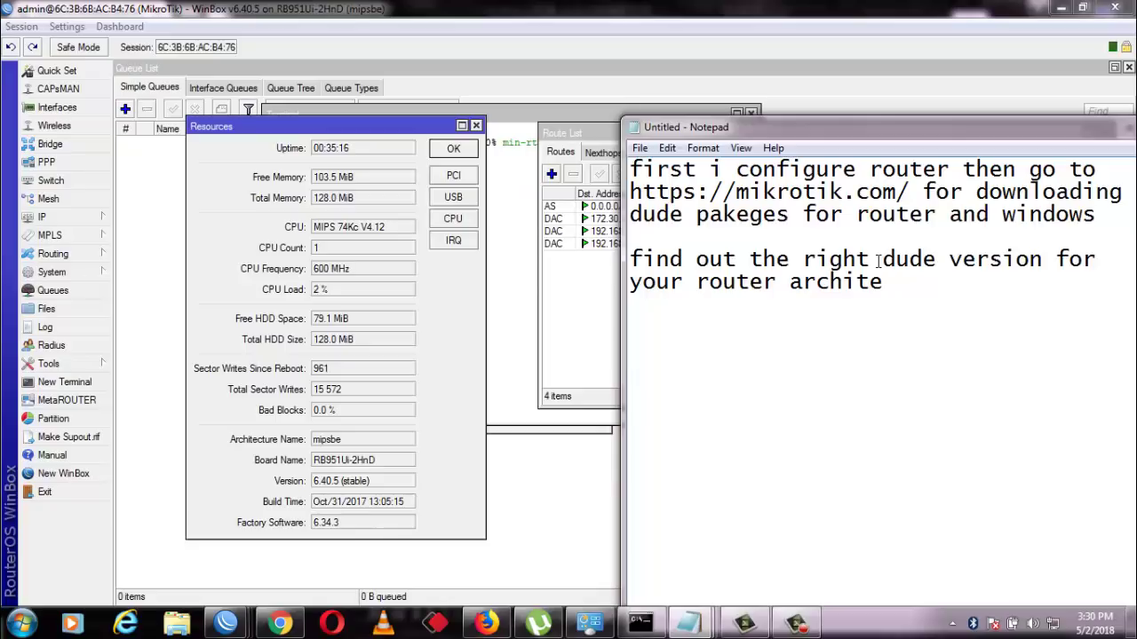
{"action": "type", "text": "cture"}
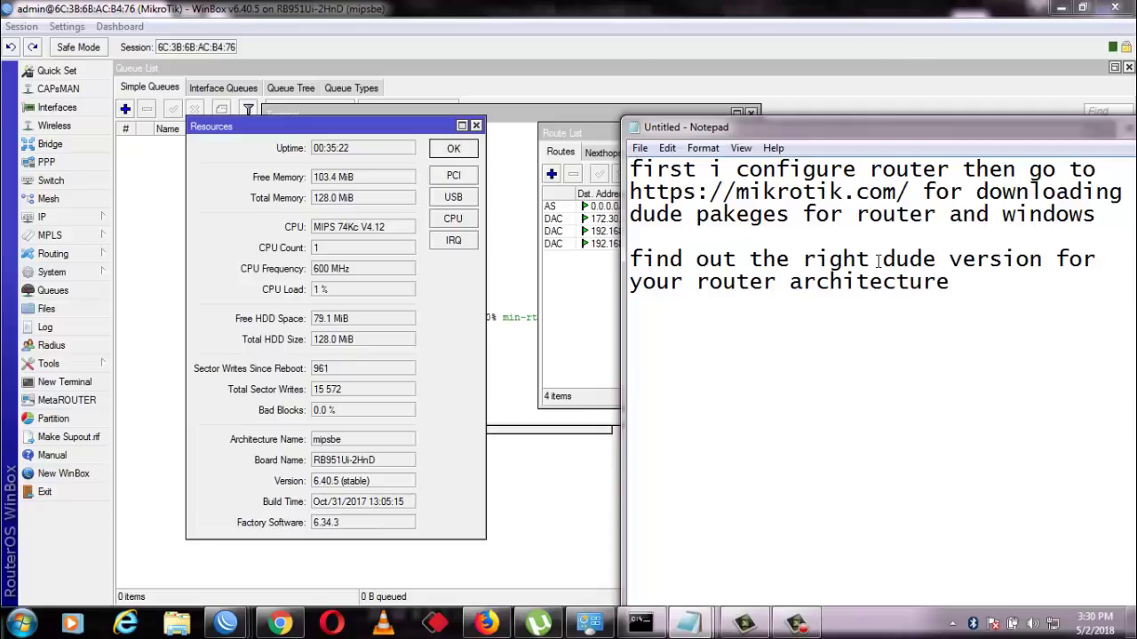
{"action": "type", "text": "..."}
{"action": "key", "text": "Return"}
{"action": "key", "text": "Return"}
{"action": "left_click_drag", "start_coordinate": [984, 124], "coordinate": [955, 103]}
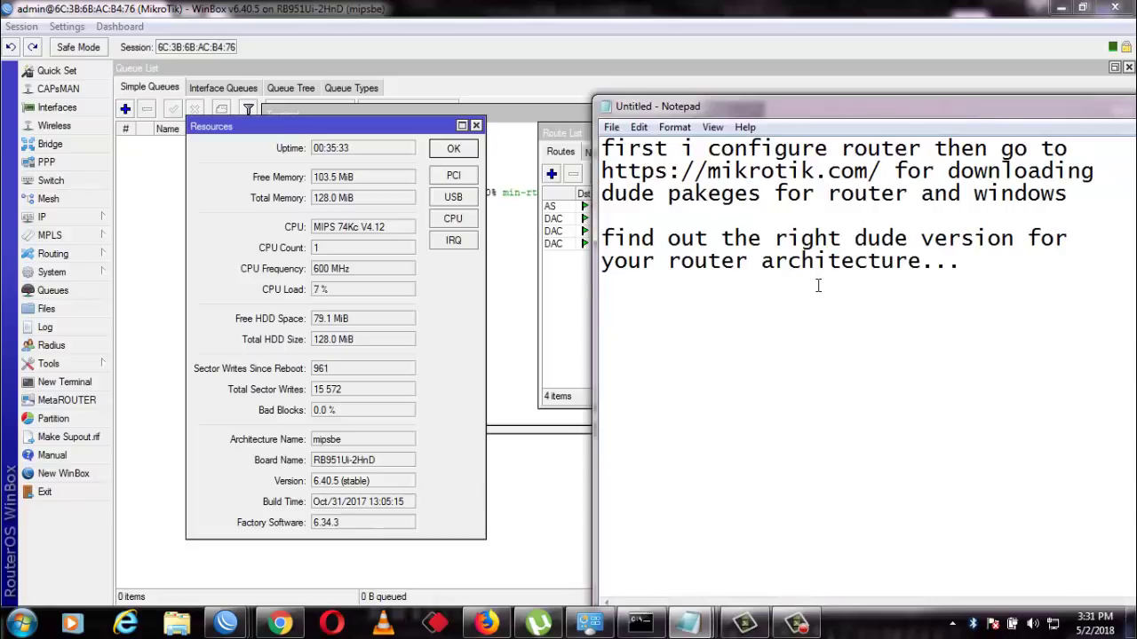
Begin the new paragraph of the note with "mine mipsbe so i download"
{"action": "type", "text": "mine "}
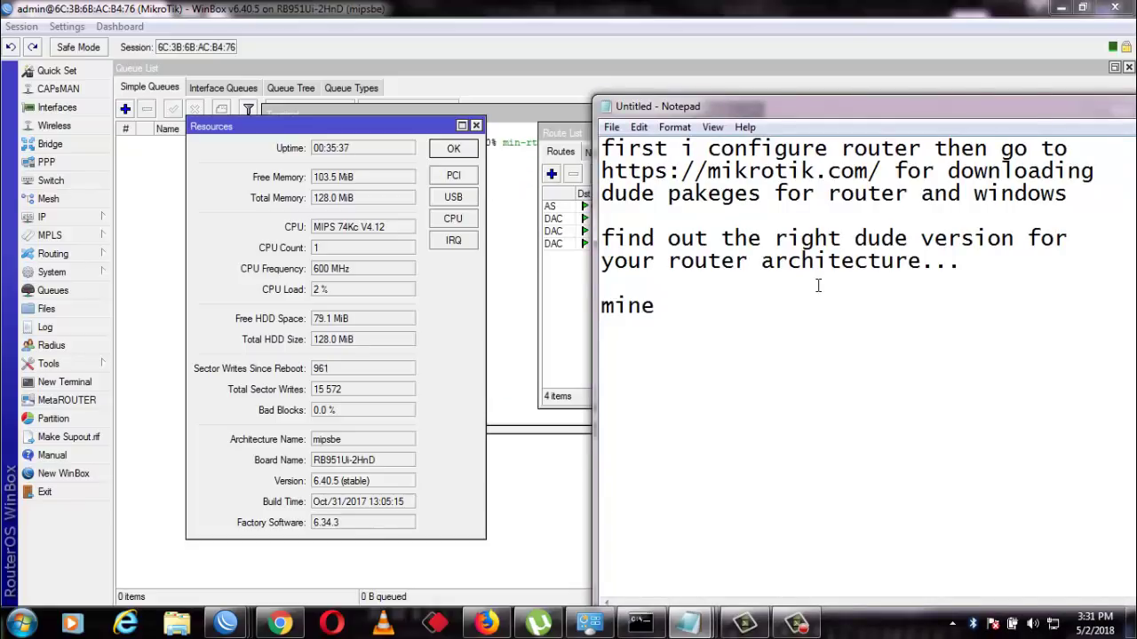
{"action": "type", "text": "mipsbe"}
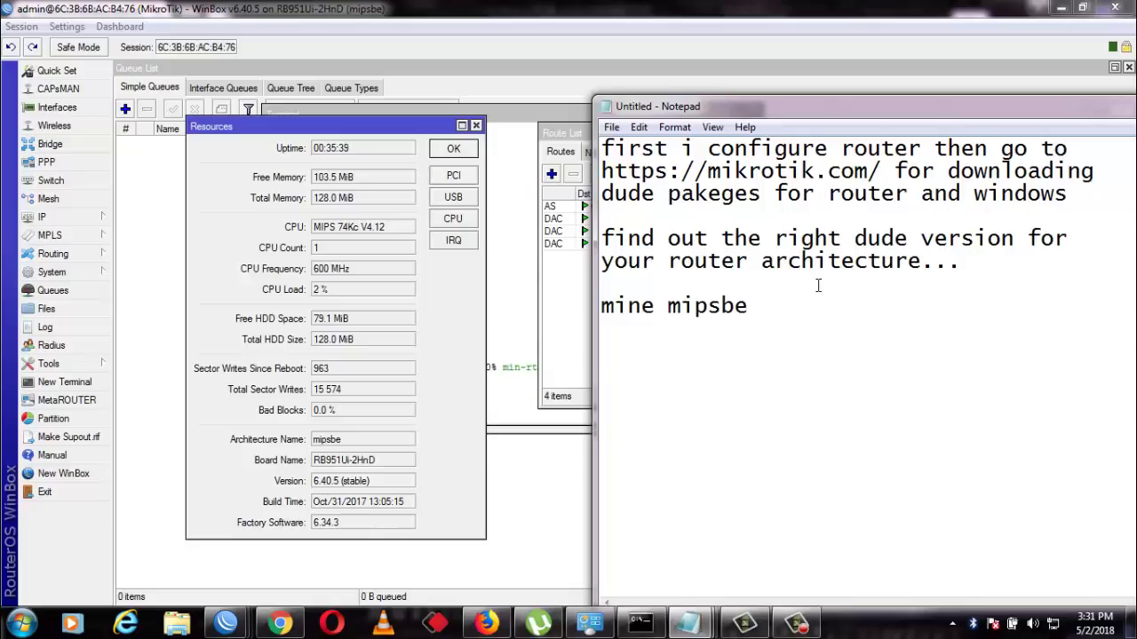
{"action": "type", "text": " so"}
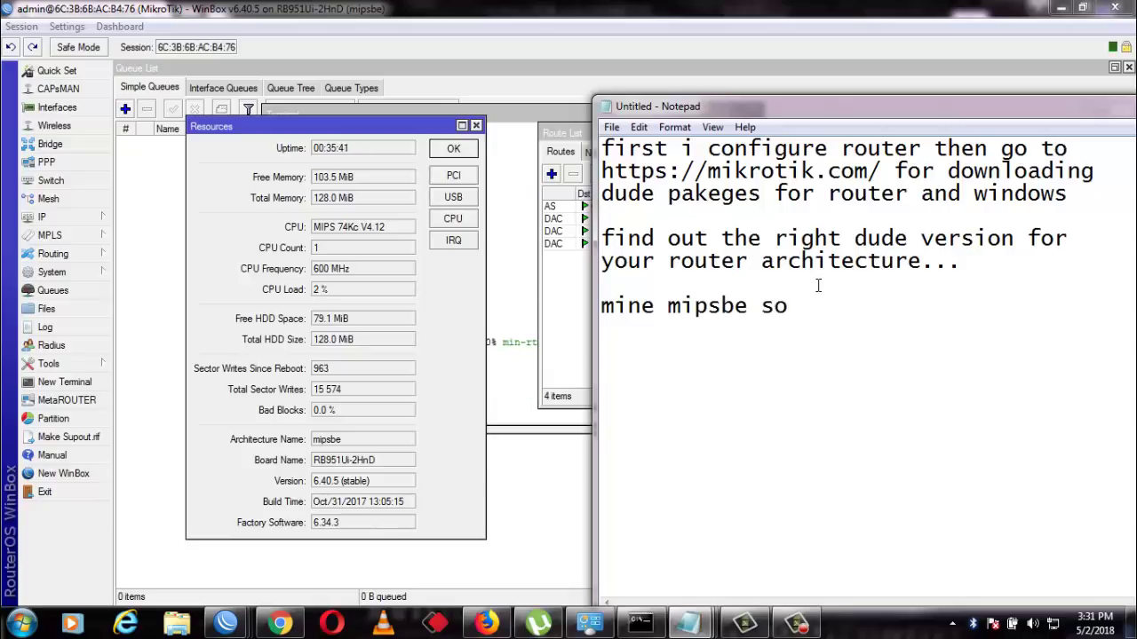
{"action": "type", "text": " i dow"}
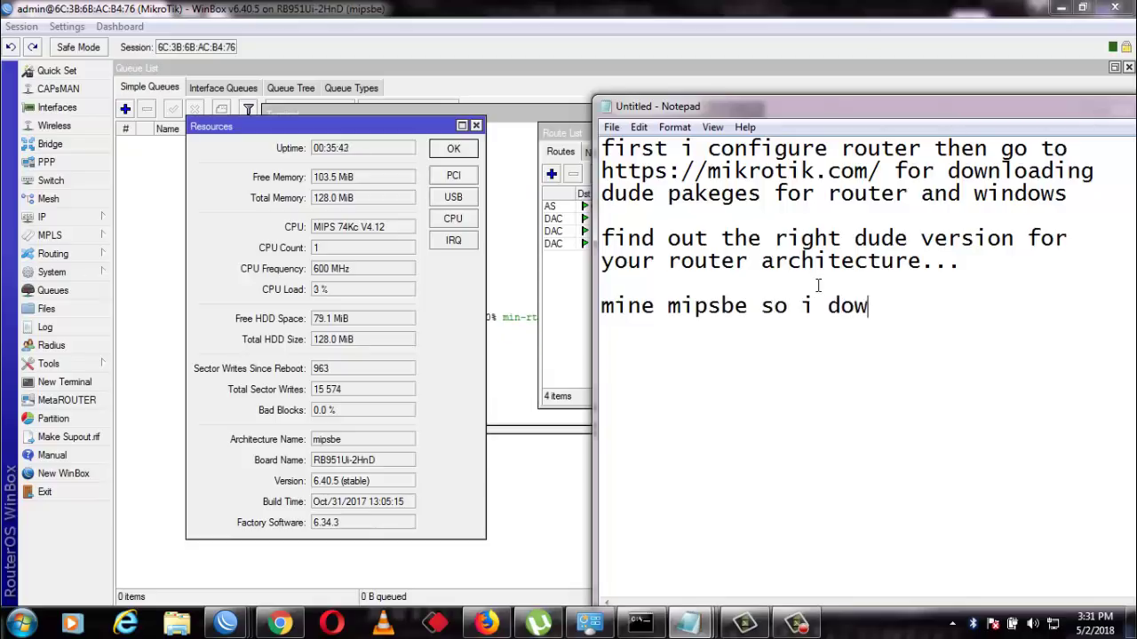
{"action": "type", "text": "nload"}
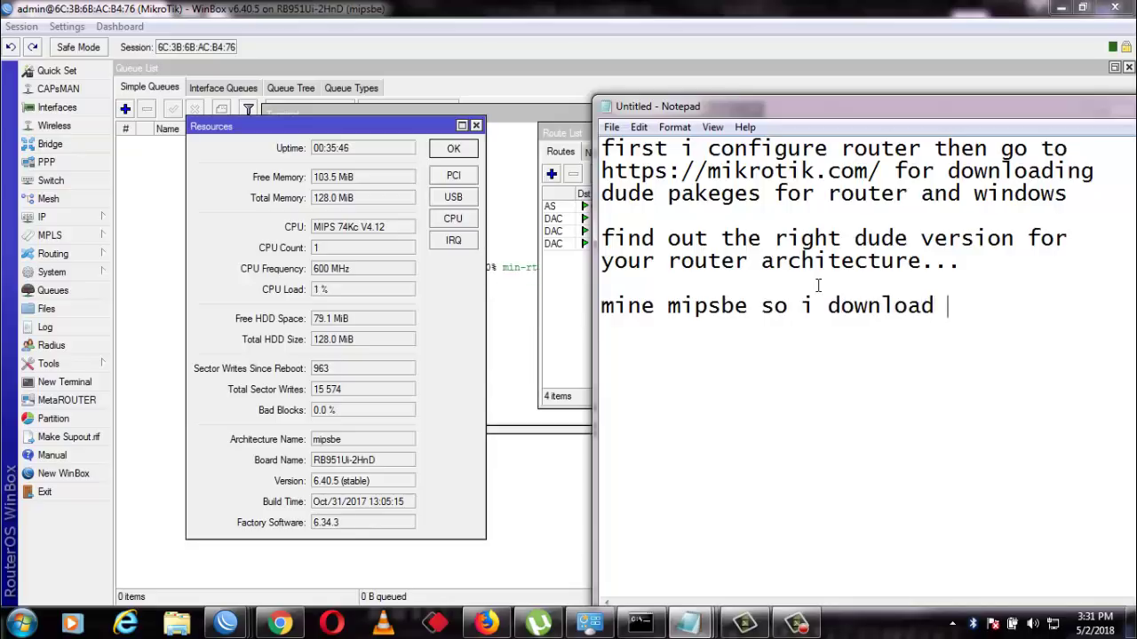
Switch to Chrome and download the MIPSBE extra packages for RouterOS 6.42.1 (Current)
{"action": "left_click", "coordinate": [279, 624]}
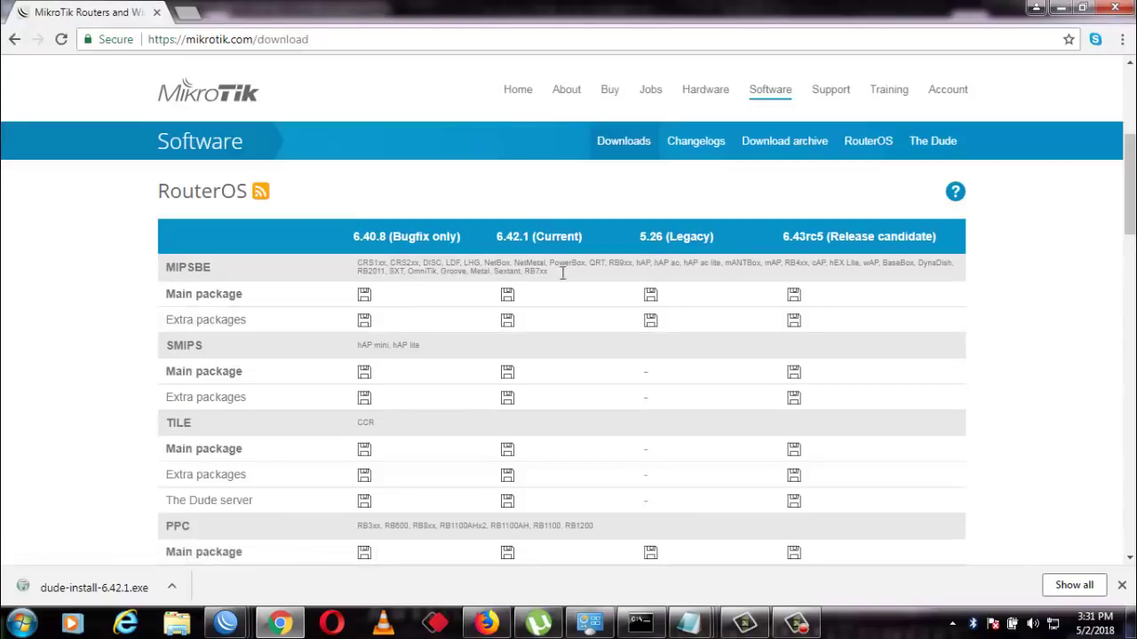
{"action": "left_click", "coordinate": [507, 325]}
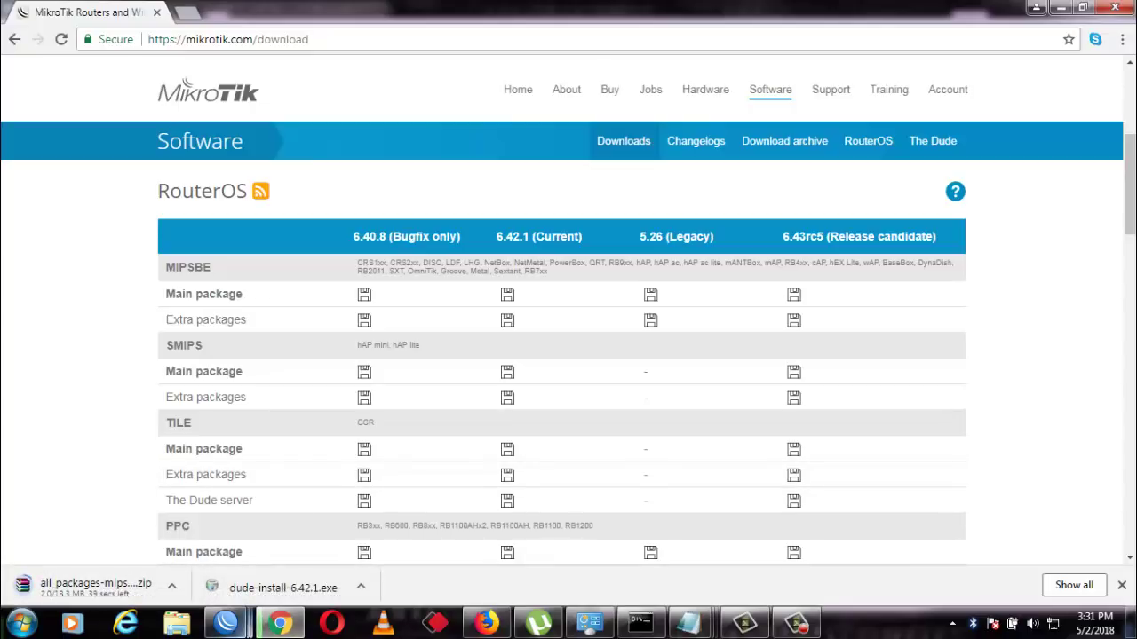
{"action": "left_click", "coordinate": [797, 623]}
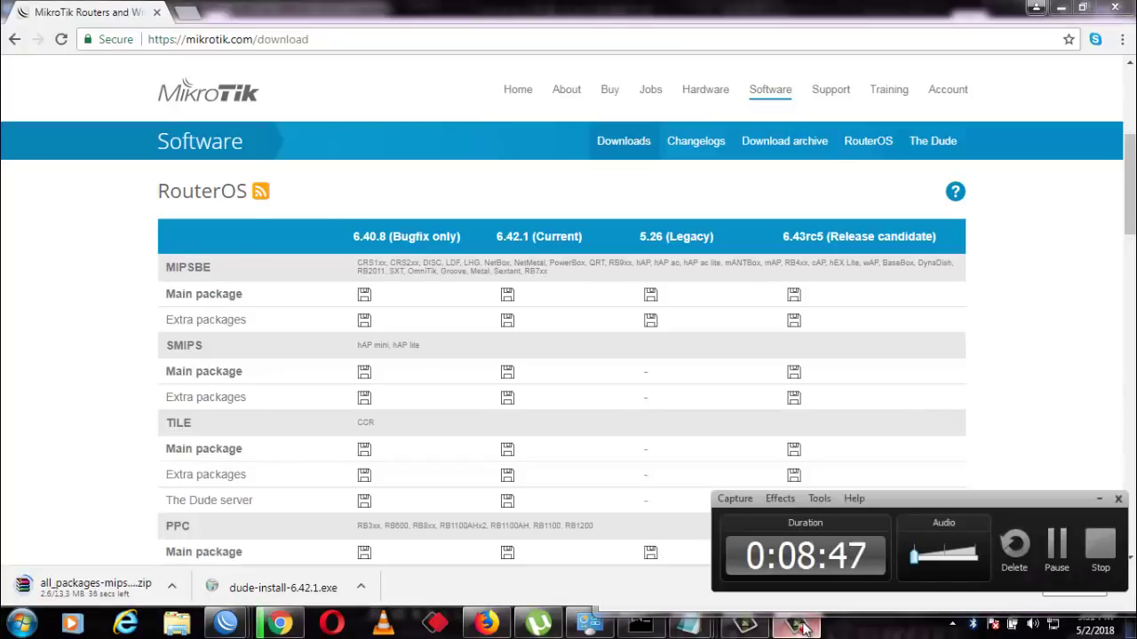
{"action": "left_click", "coordinate": [1057, 549]}
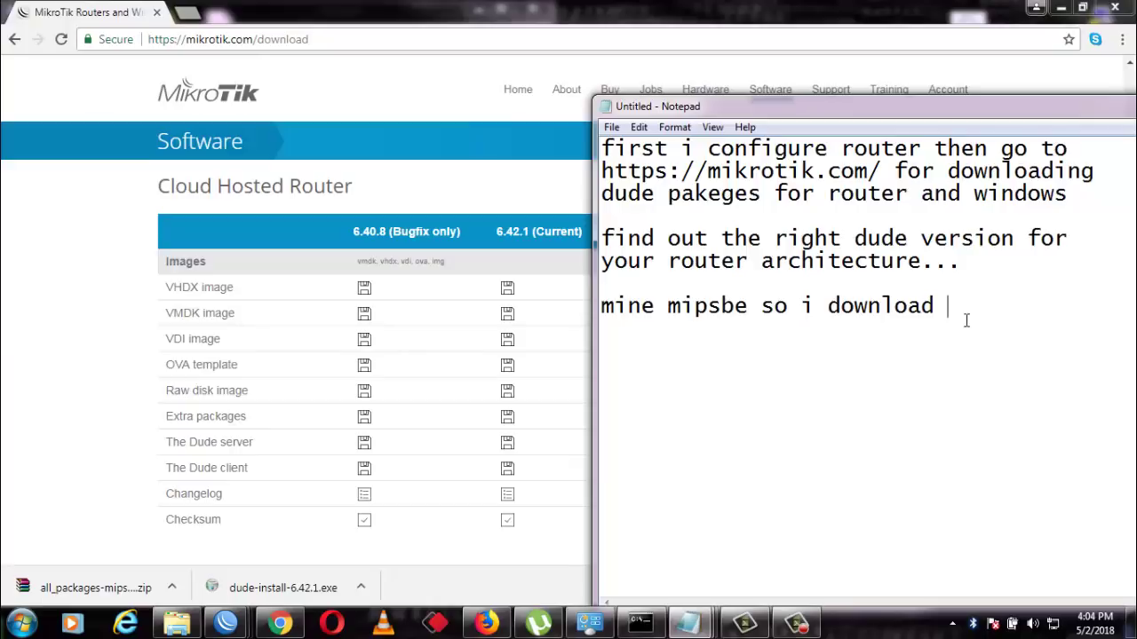
Finish the Notepad line with "it" and add "also download the dude server client" on the line below
{"action": "type", "text": "is"}
{"action": "key", "text": "BackSpace"}
{"action": "type", "text": "t"}
{"action": "key", "text": "Return"}
{"action": "type", "text": "also down"}
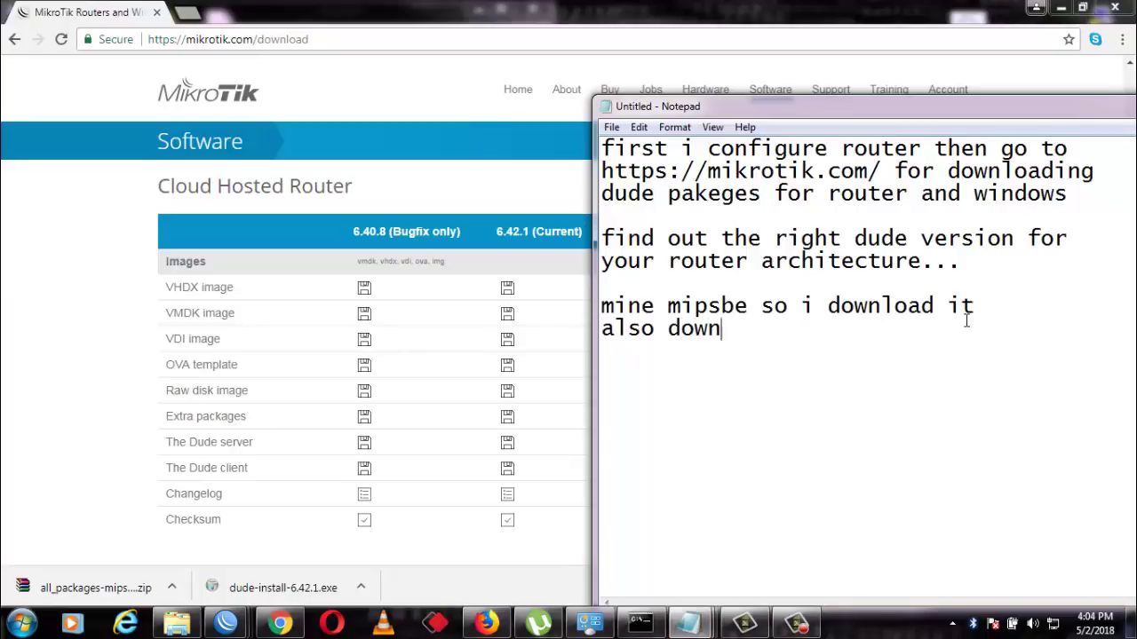
{"action": "type", "text": "load the du"}
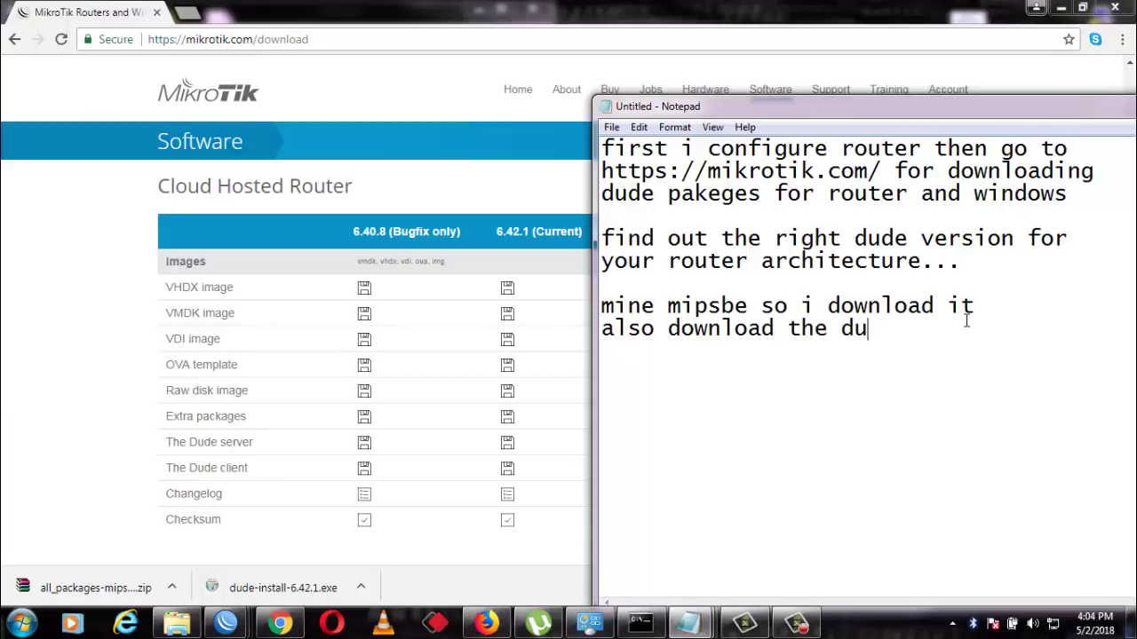
{"action": "type", "text": "de server client"}
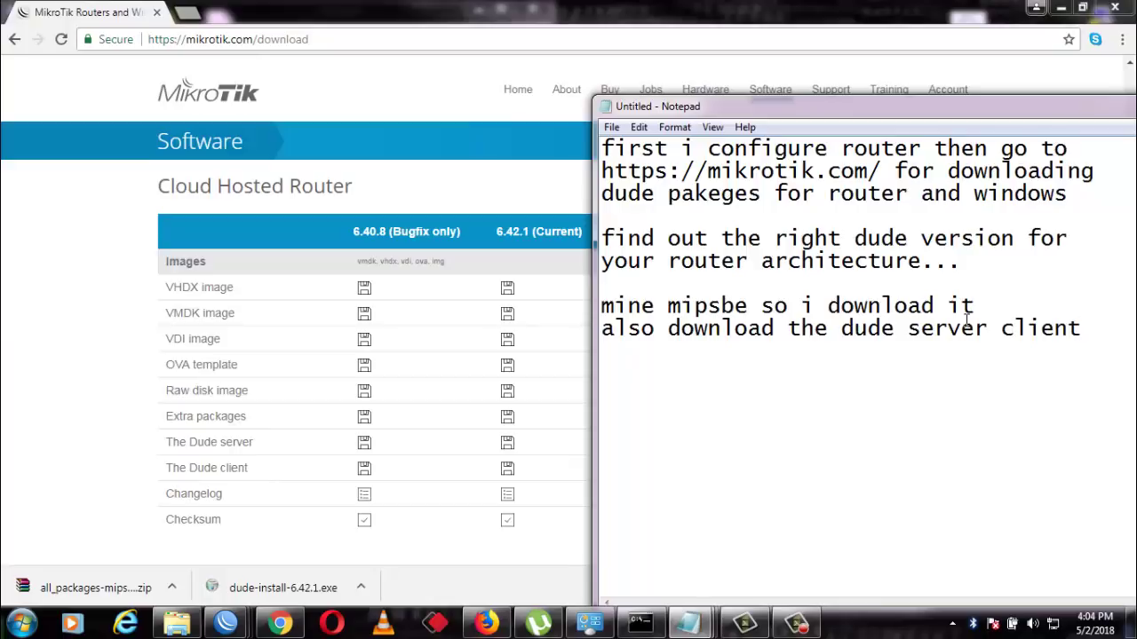
Continue the note with "for windows" on its own line and shift the Notepad window so it is fully visible
{"action": "type", "text": " for"}
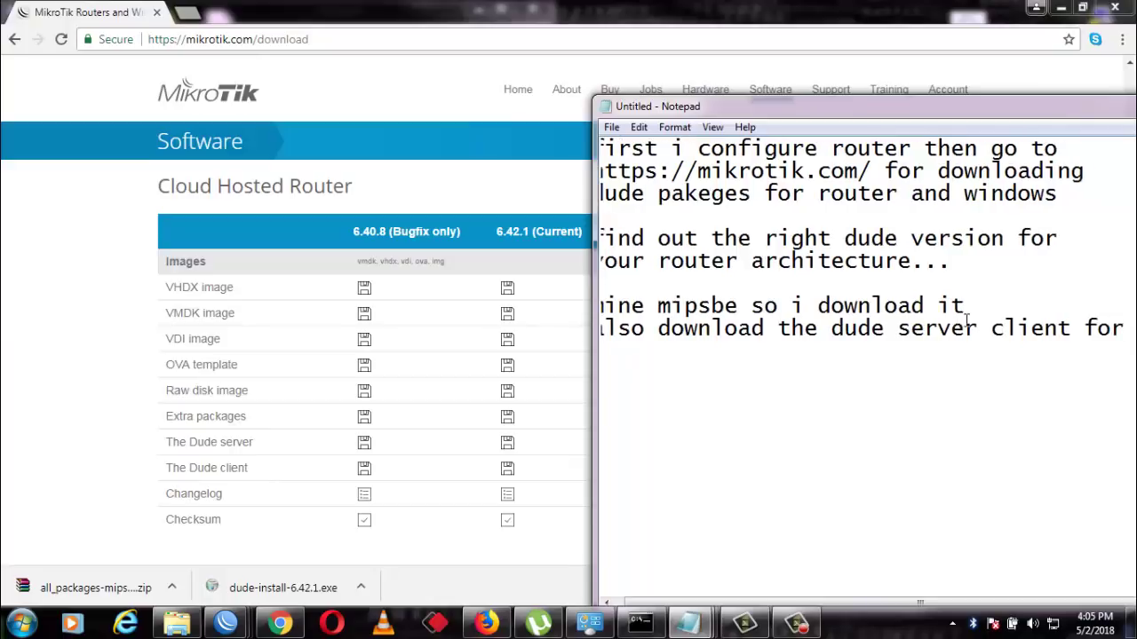
{"action": "left_click", "coordinate": [1082, 328]}
{"action": "key", "text": "Return"}
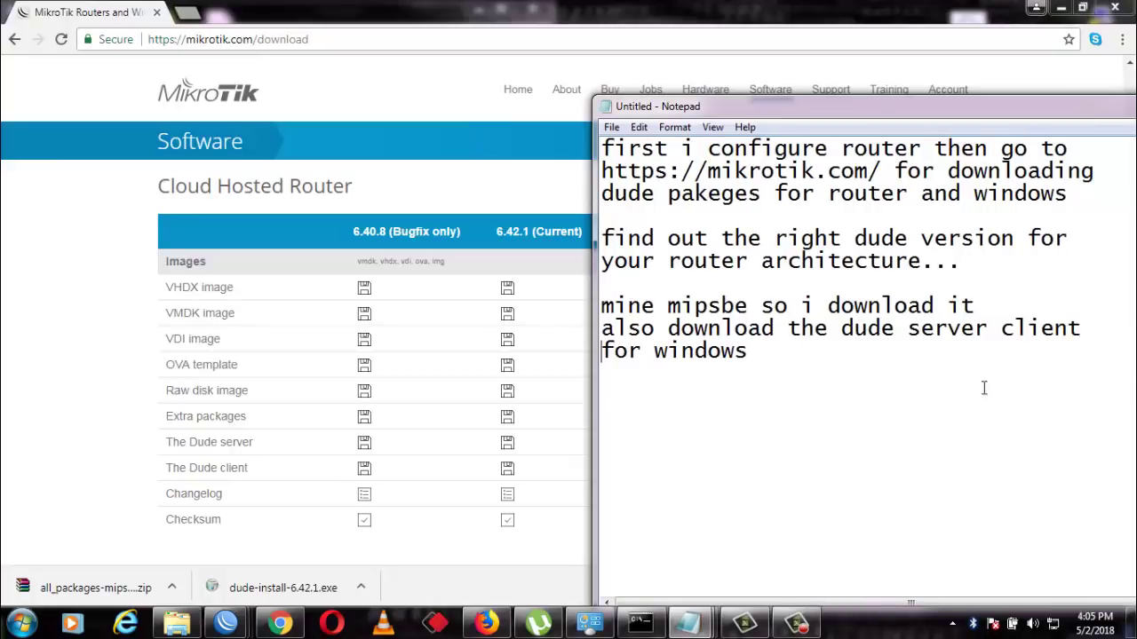
{"action": "left_click_drag", "start_coordinate": [970, 116], "coordinate": [883, 71]}
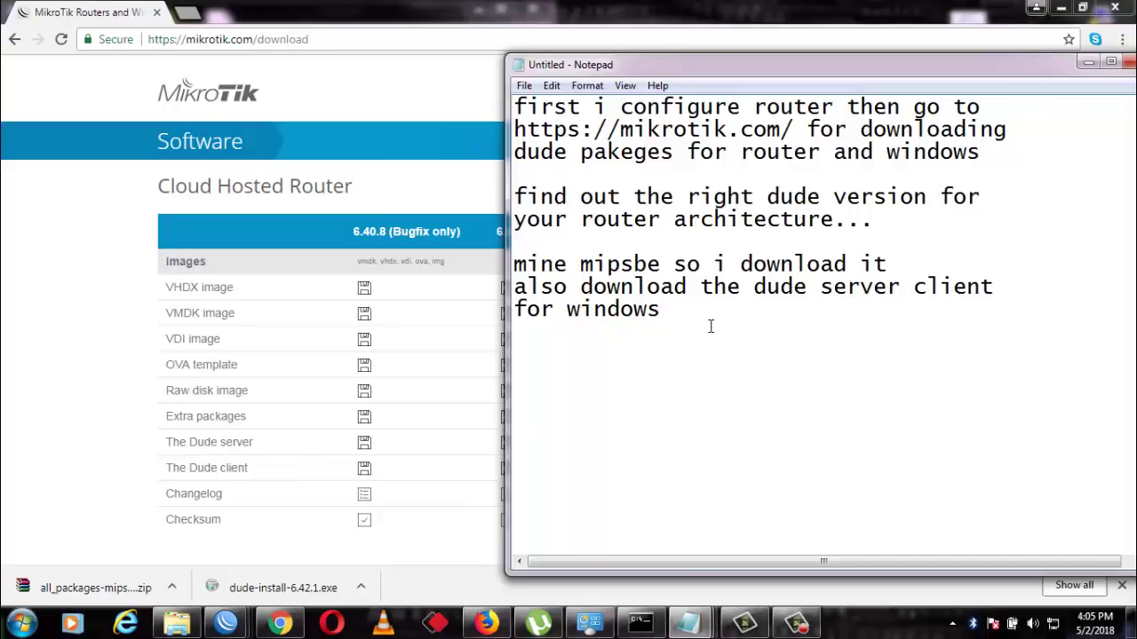
Add the paragraph "i allready download those files..." to the note and look at the Dude files in New folder (2)
{"action": "type", "text": "i allrea"}
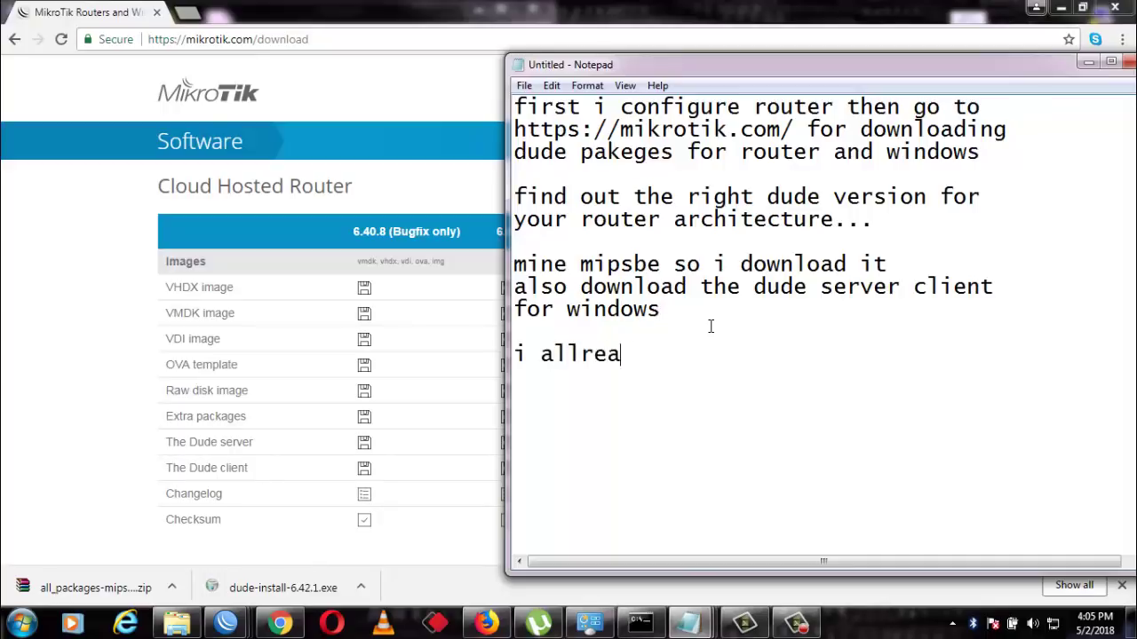
{"action": "type", "text": "dy download "}
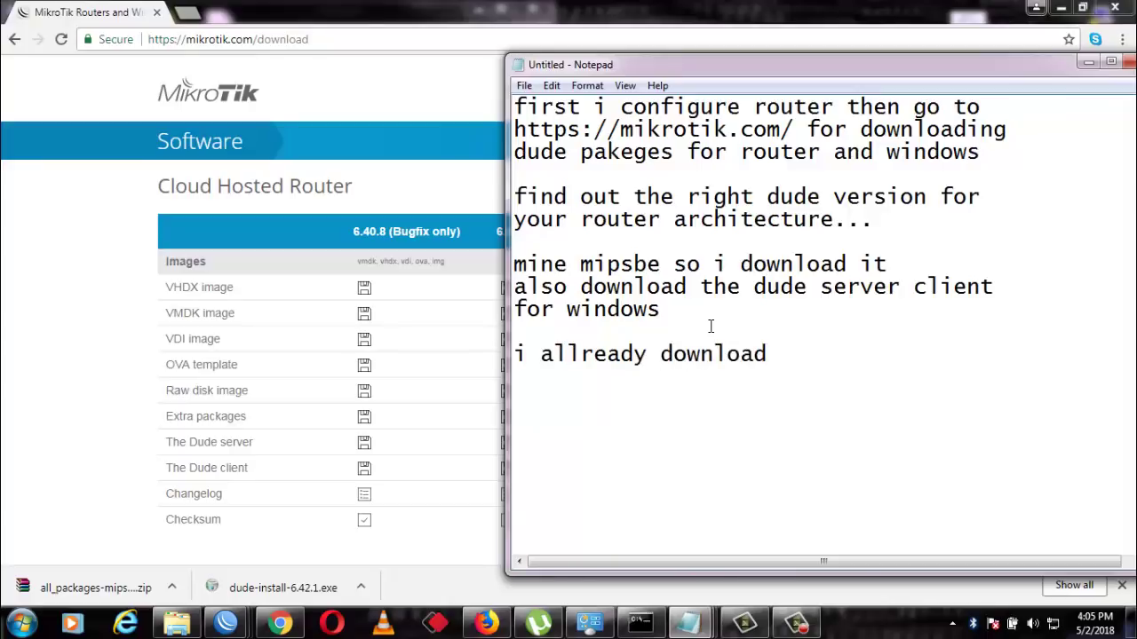
{"action": "type", "text": "those fi"}
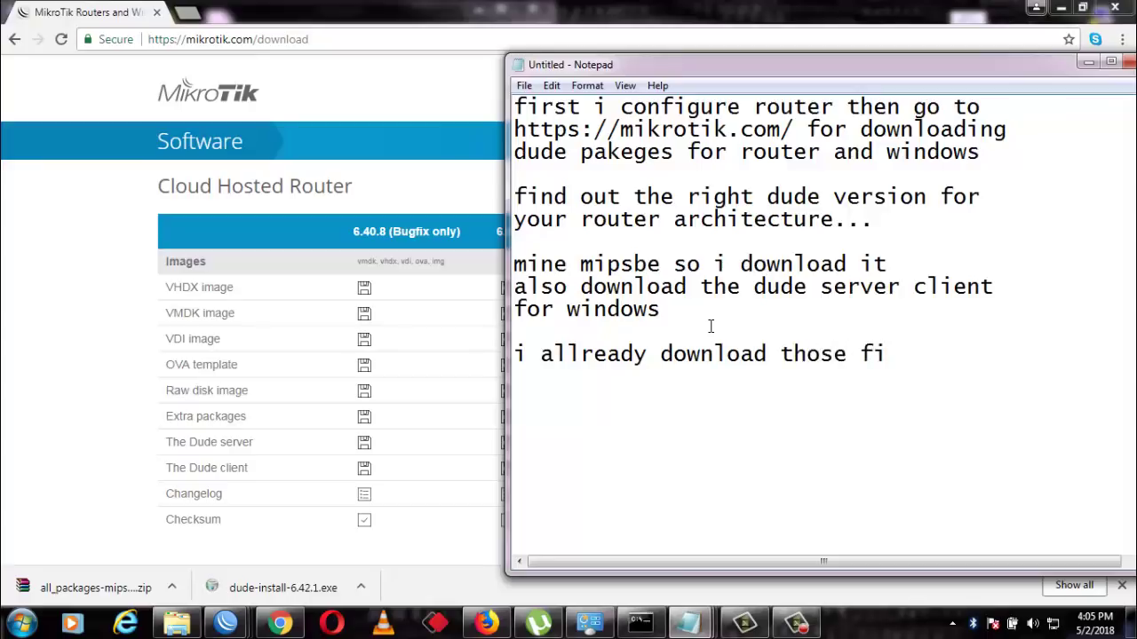
{"action": "type", "text": "les"}
{"action": "left_click", "coordinate": [182, 626]}
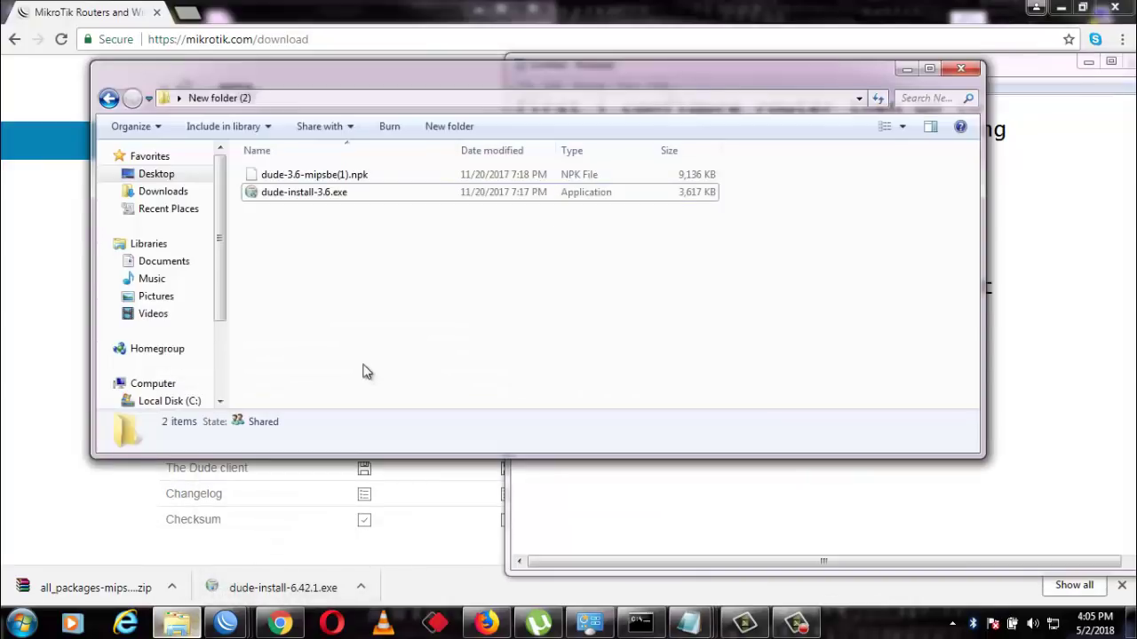
{"action": "left_click", "coordinate": [906, 69]}
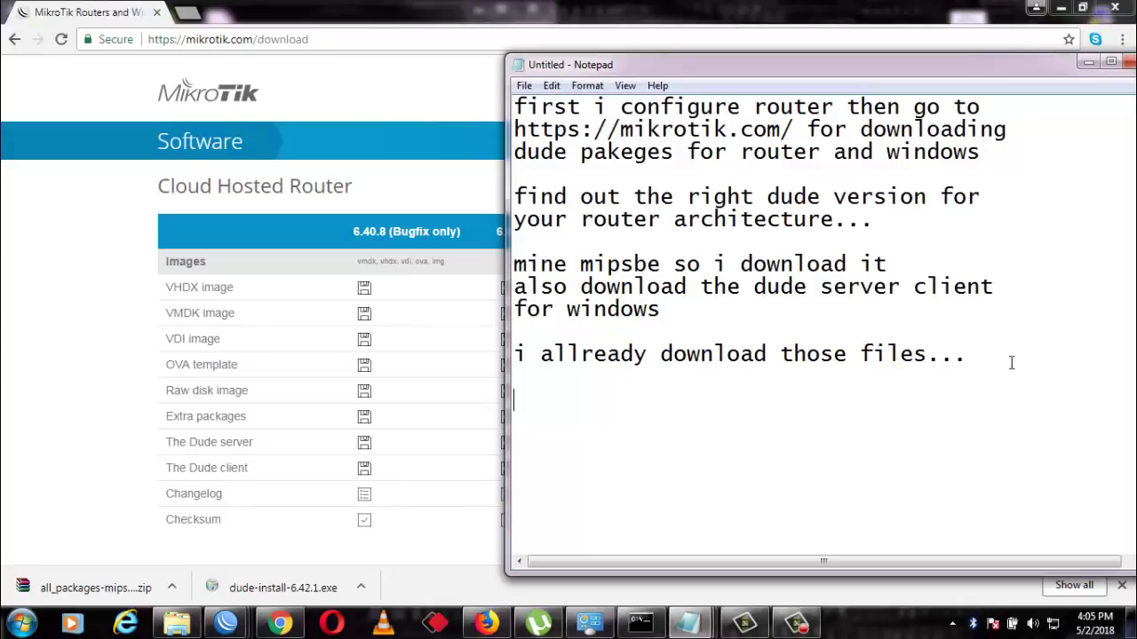
Replace the entire note text with "now login into your router"
{"action": "left_click_drag", "start_coordinate": [966, 355], "coordinate": [494, 112]}
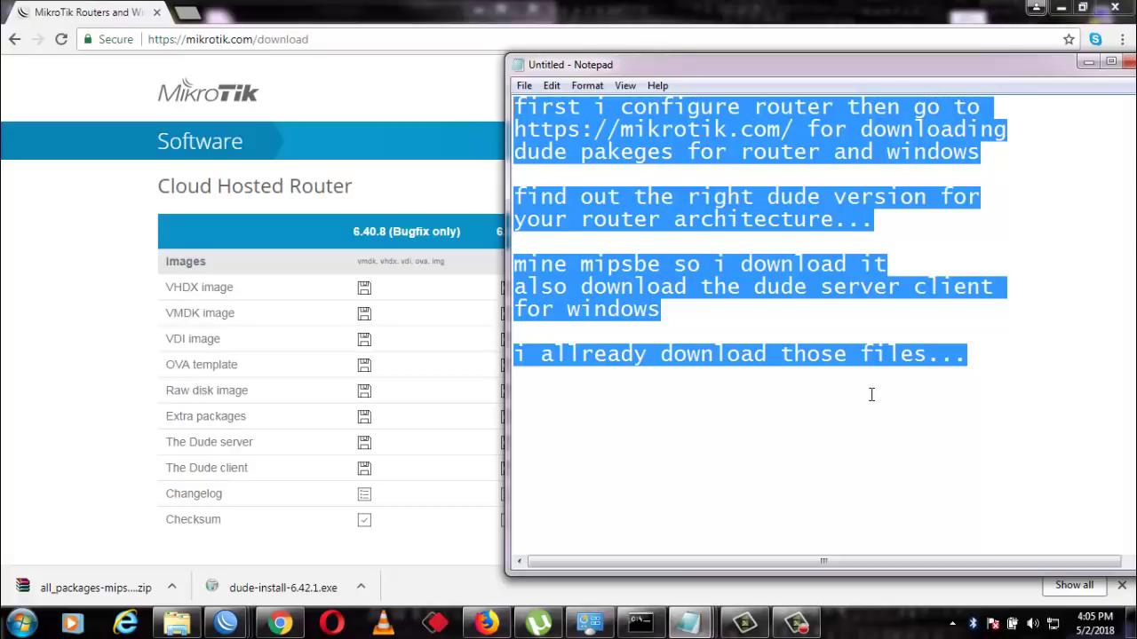
{"action": "key", "text": "Delete"}
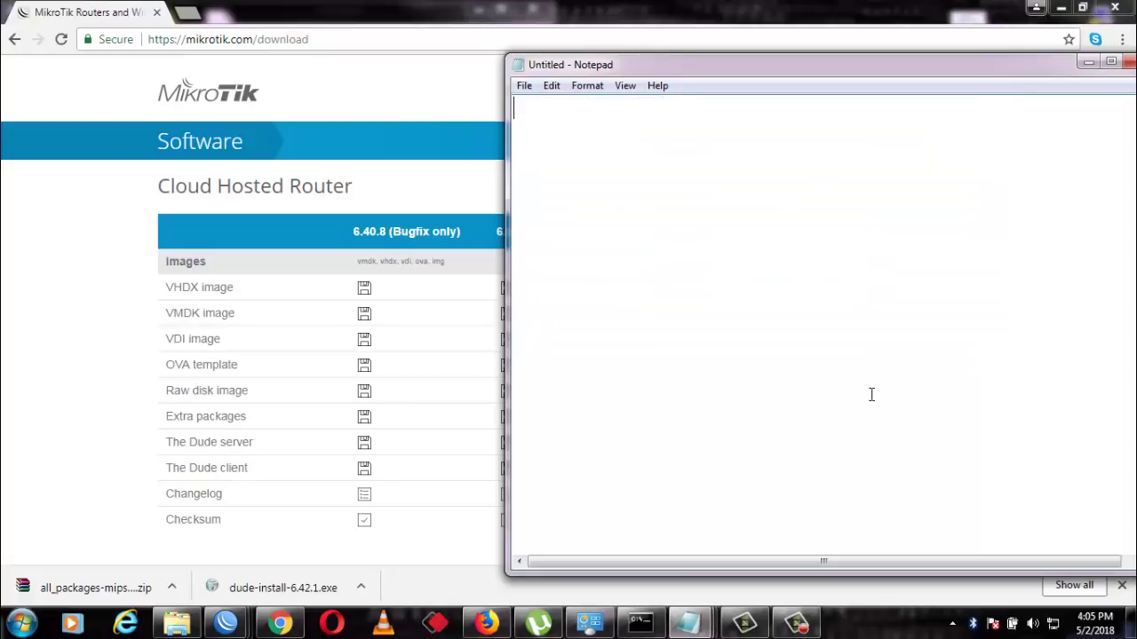
{"action": "type", "text": "now login"}
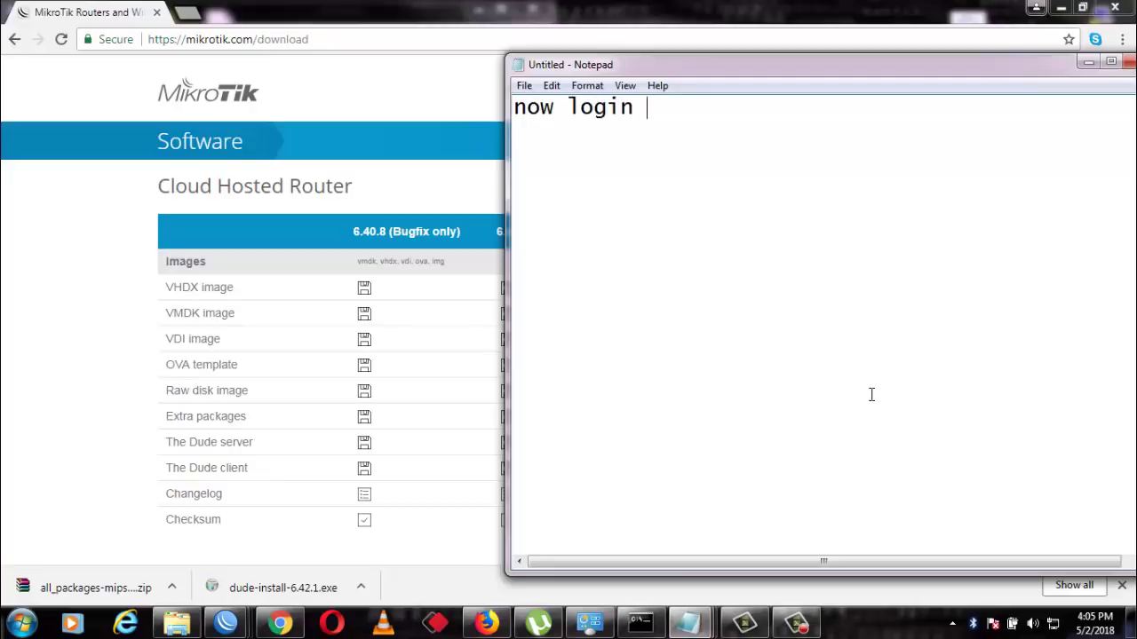
{"action": "type", "text": " into"}
{"action": "type", "text": "yo"}
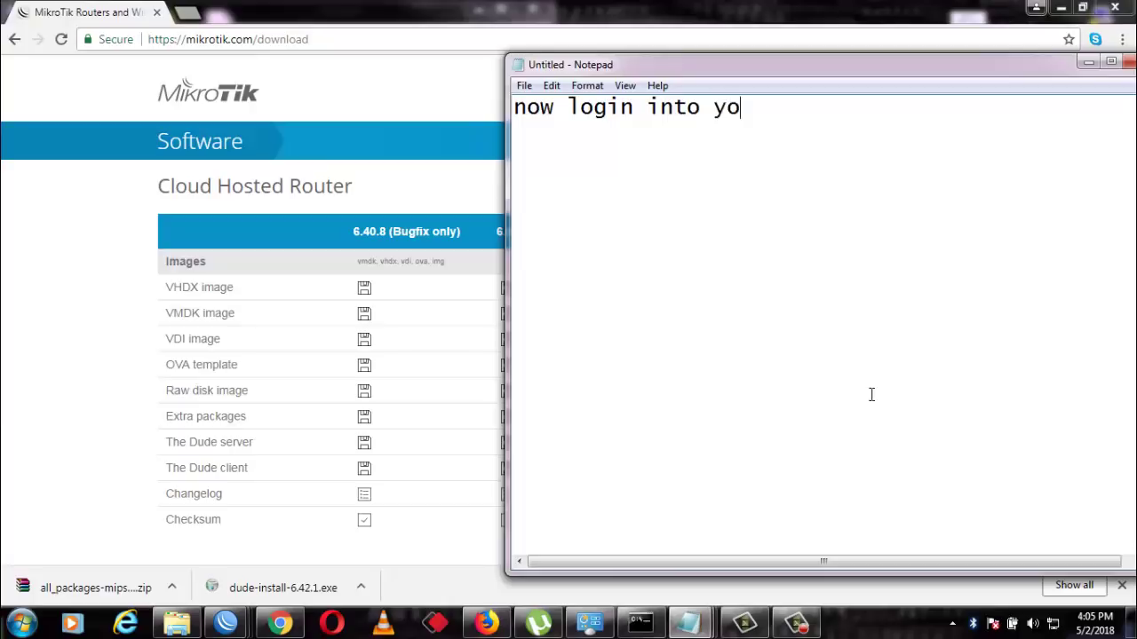
{"action": "type", "text": "ur router"}
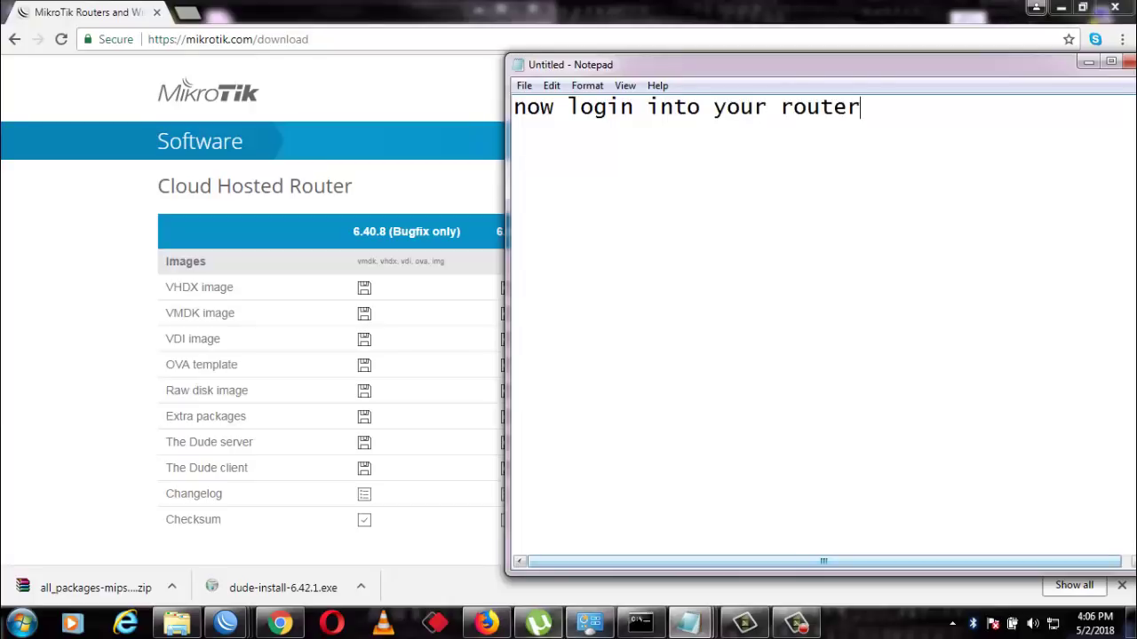
Switch to the disconnected WinBox v3.11 session and reconnect to the router as admin
{"action": "left_click", "coordinate": [227, 626]}
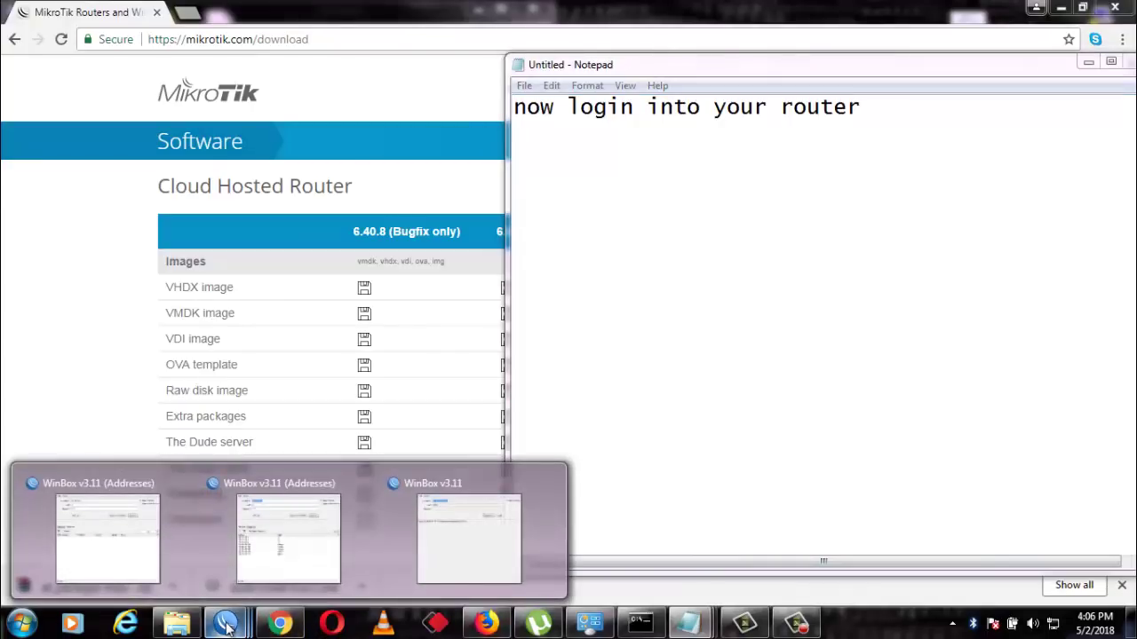
{"action": "left_click", "coordinate": [478, 552]}
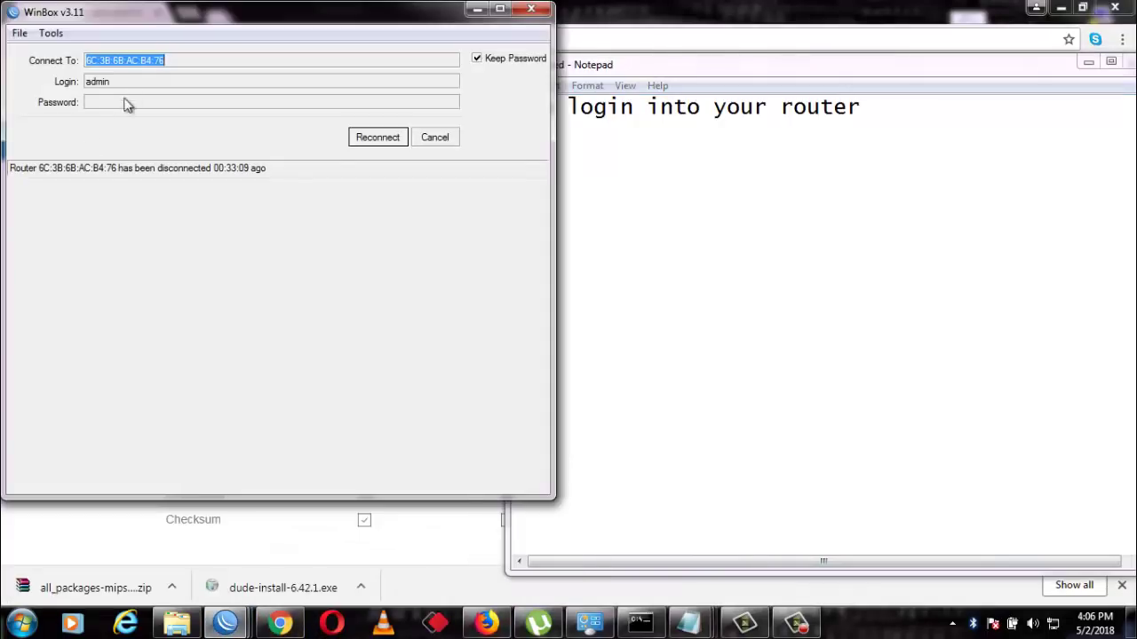
{"action": "left_click", "coordinate": [379, 138]}
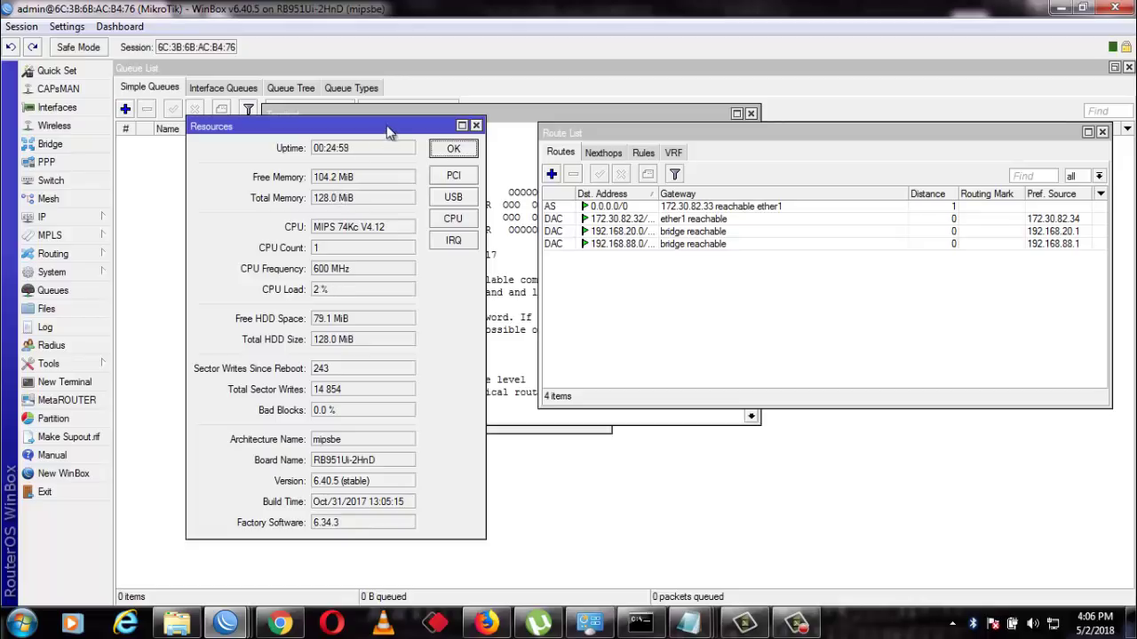
Reposition the Resources and Route List windows and bring the Queue List in front of them
{"action": "mouse_move", "coordinate": [385, 134]}
{"action": "left_mouse_down"}
{"action": "mouse_move", "coordinate": [381, 157]}
{"action": "mouse_move", "coordinate": [370, 140]}
{"action": "left_mouse_up"}
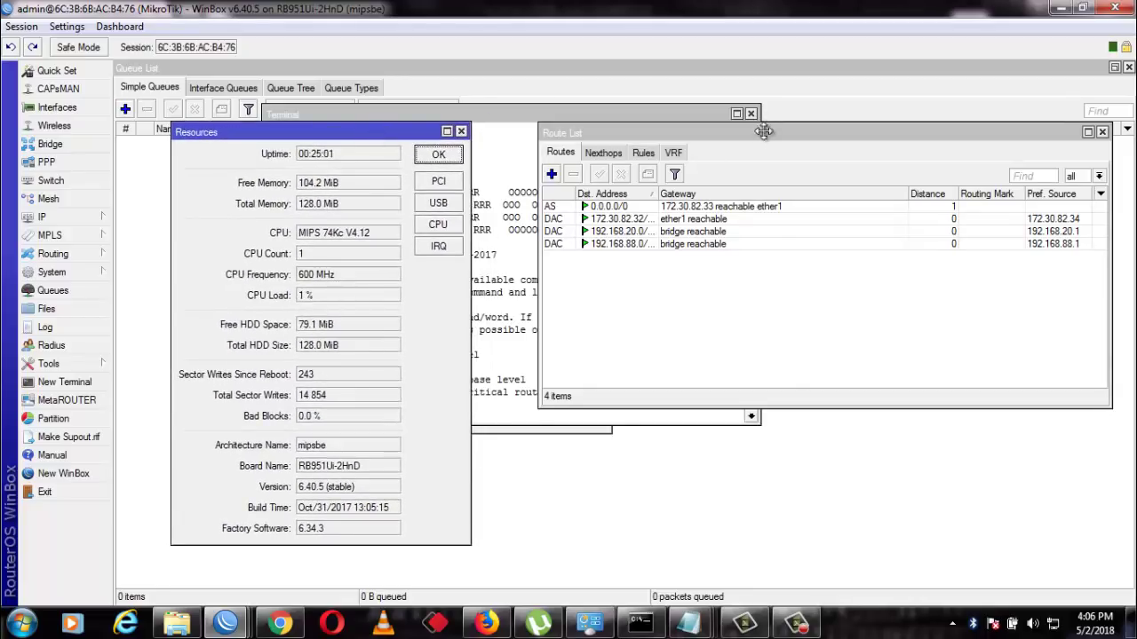
{"action": "left_click_drag", "start_coordinate": [762, 131], "coordinate": [749, 161]}
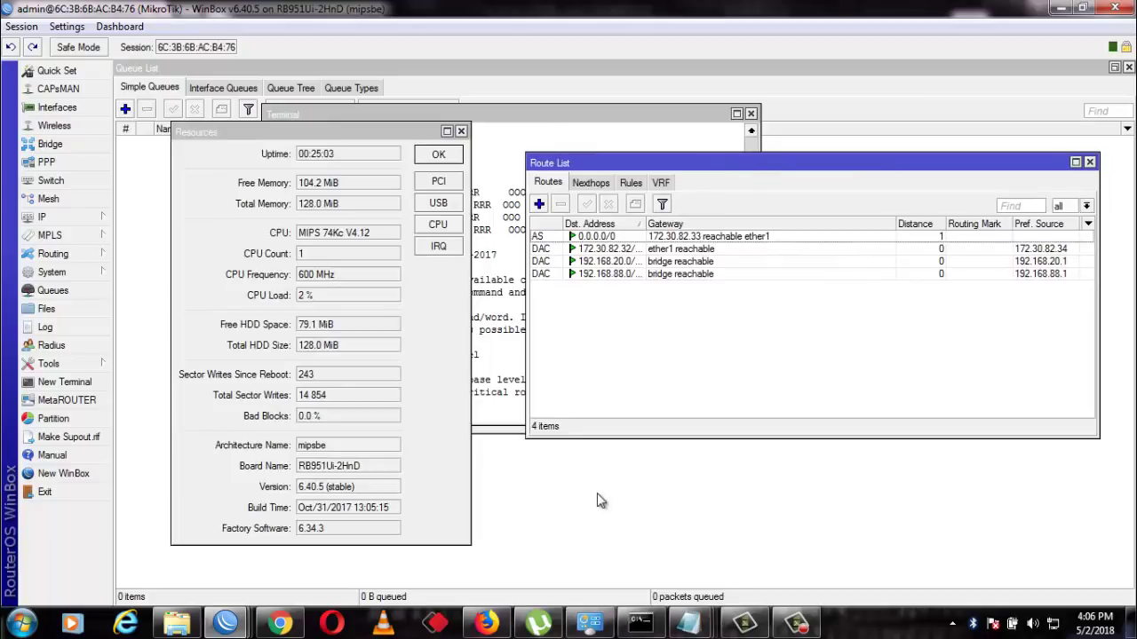
{"action": "left_click", "coordinate": [151, 302]}
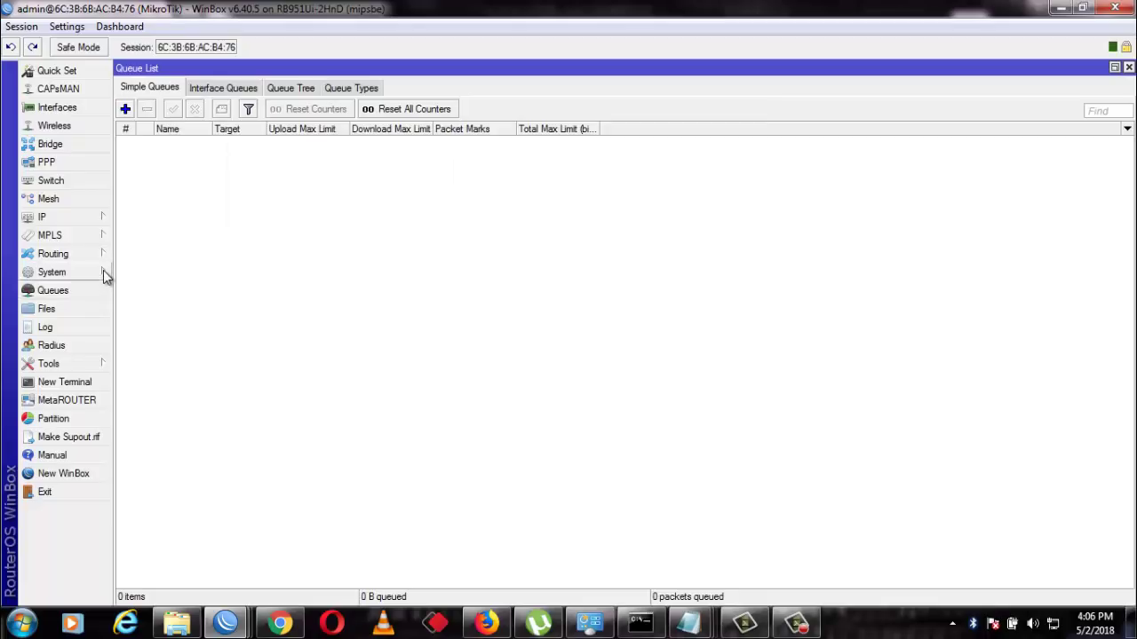
Upload dude-3.6-mipsbe(1).npk from New folder (2) on the Desktop to the router's file list
{"action": "mouse_move", "coordinate": [103, 277]}
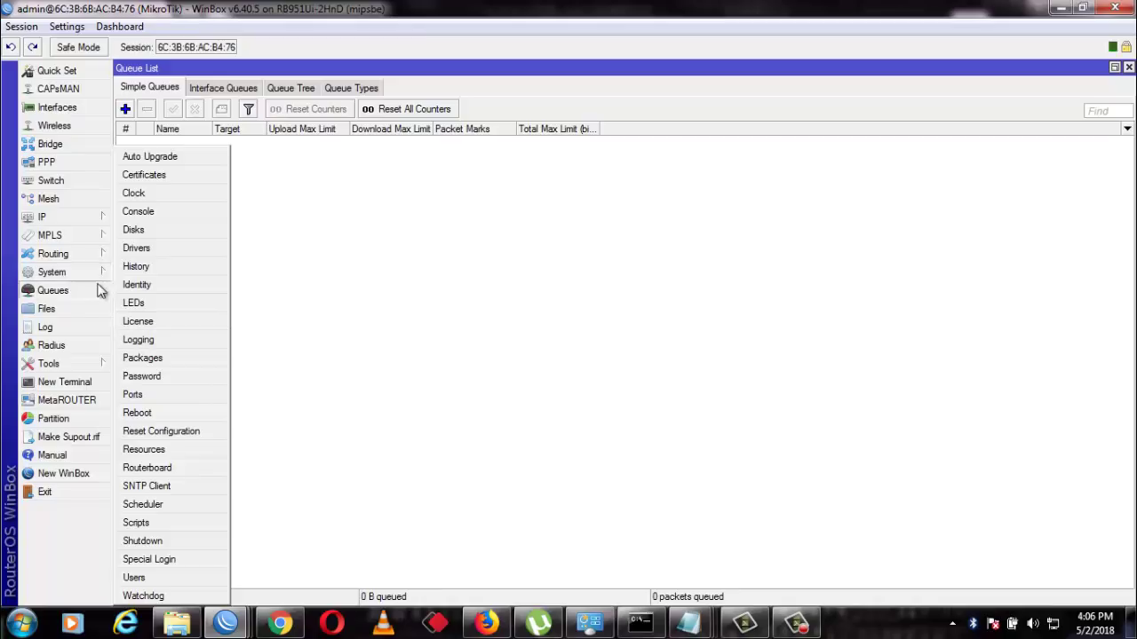
{"action": "left_click", "coordinate": [48, 317]}
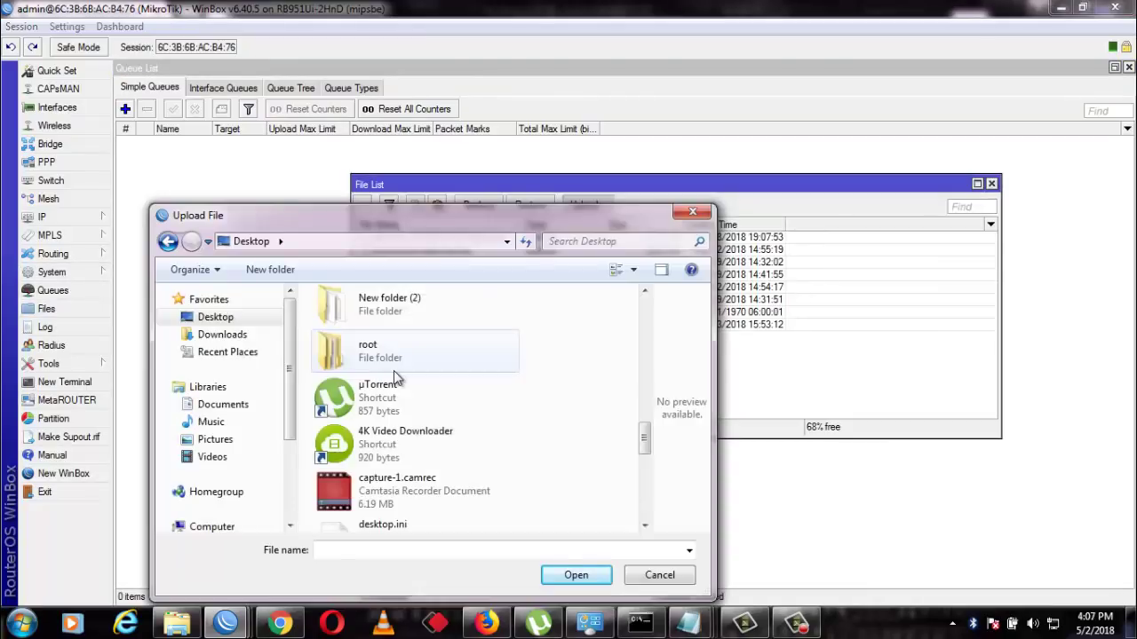
{"action": "scroll", "coordinate": [385, 364], "scroll_direction": "up", "scroll_amount": 3}
{"action": "double_click", "coordinate": [395, 468]}
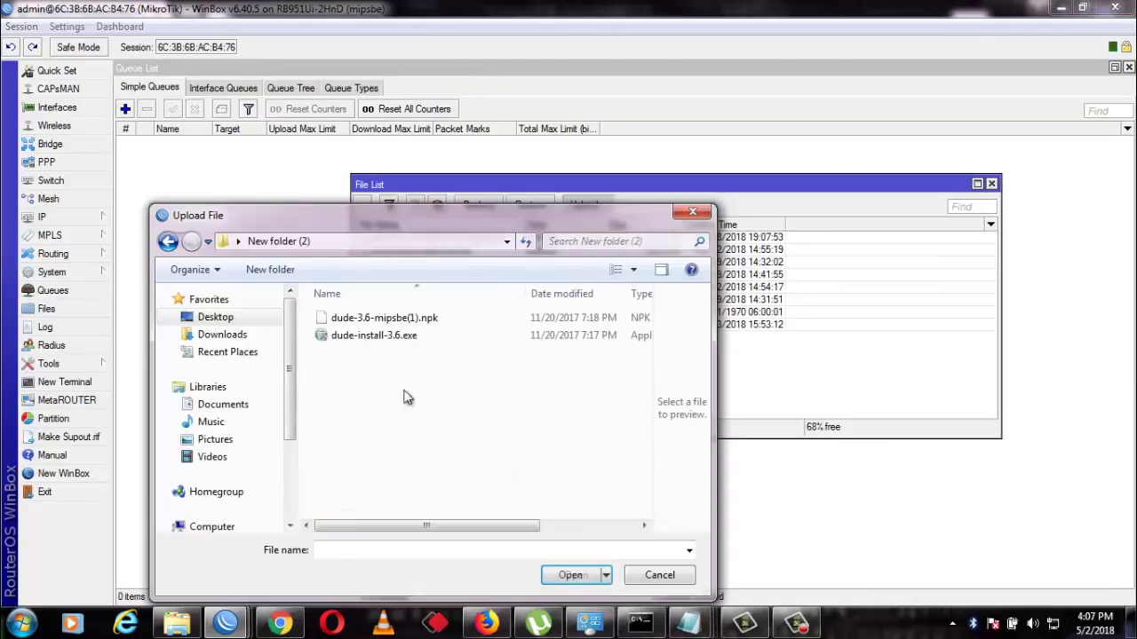
{"action": "left_click", "coordinate": [391, 319]}
{"action": "left_click", "coordinate": [571, 575]}
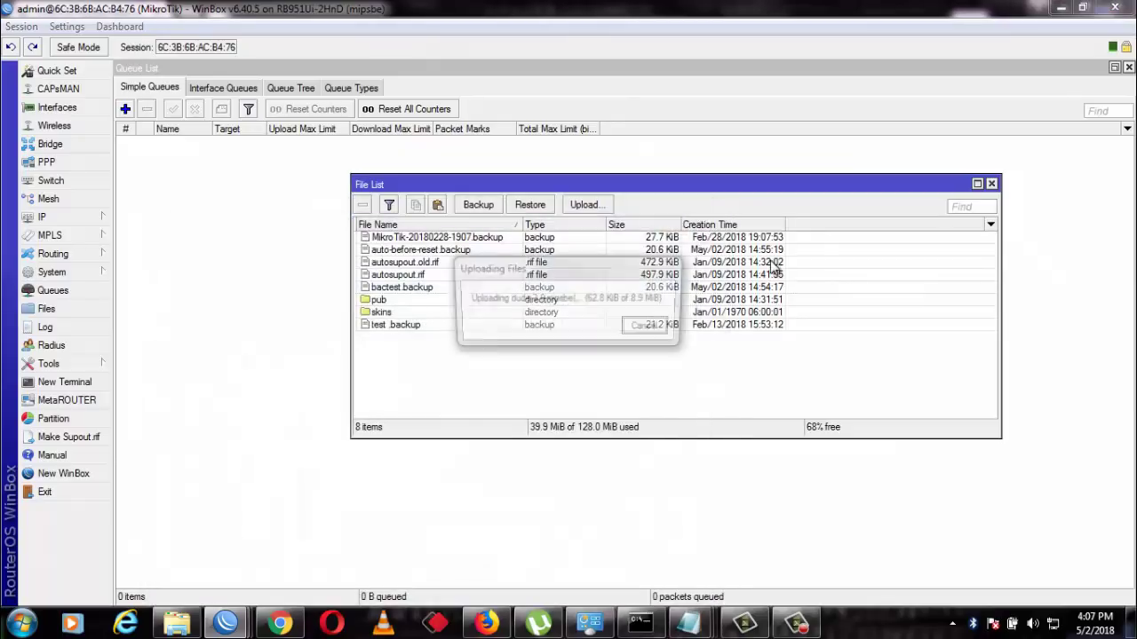
{"action": "left_click_drag", "start_coordinate": [643, 289], "coordinate": [684, 378]}
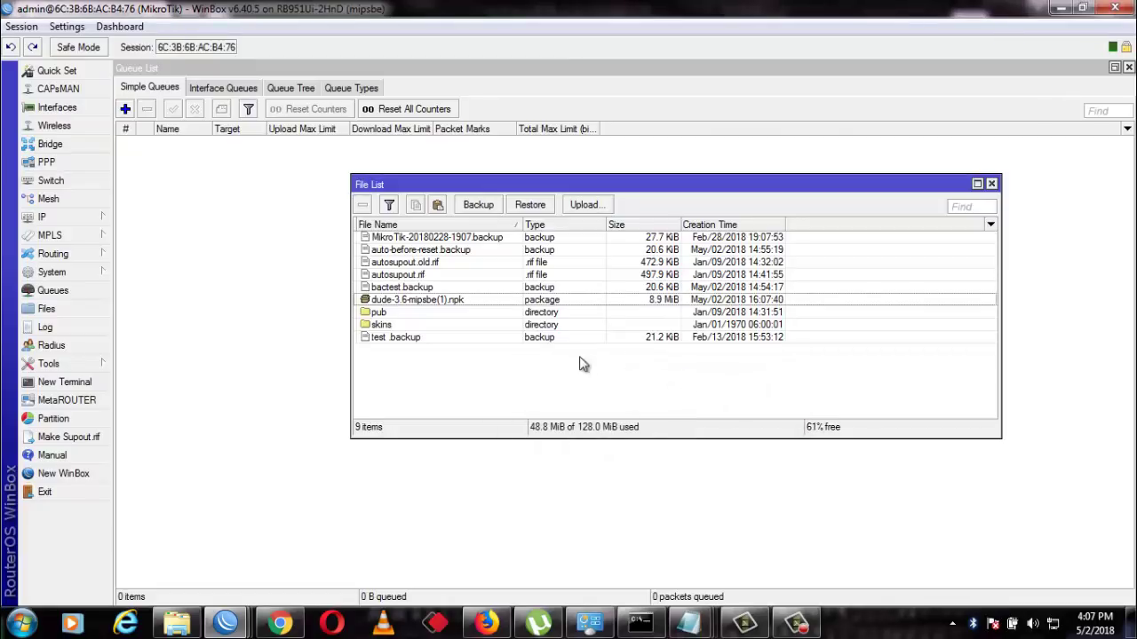
Switch to the Notepad note and add the line "upload dude pakeges into your router"
{"action": "mouse_move", "coordinate": [697, 613]}
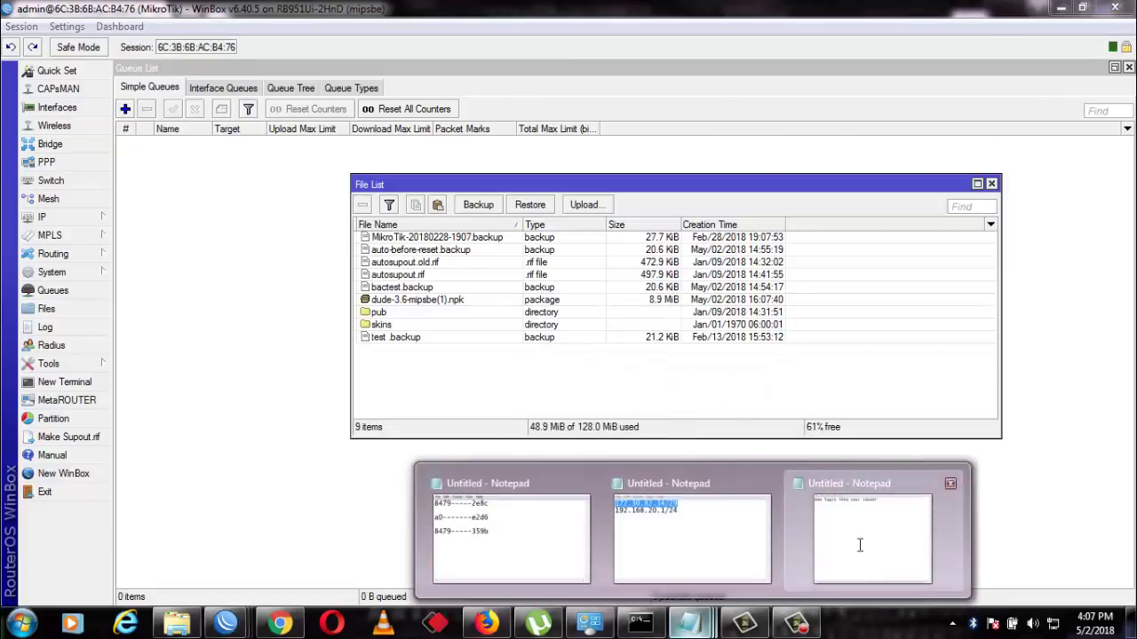
{"action": "left_click", "coordinate": [857, 568]}
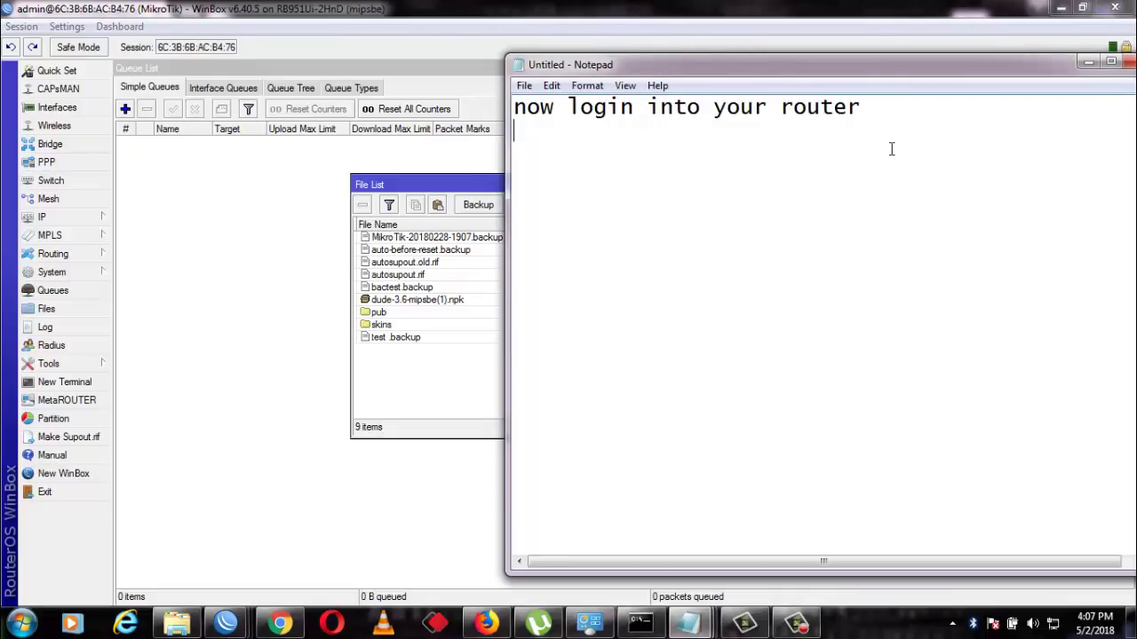
{"action": "type", "text": "upload"}
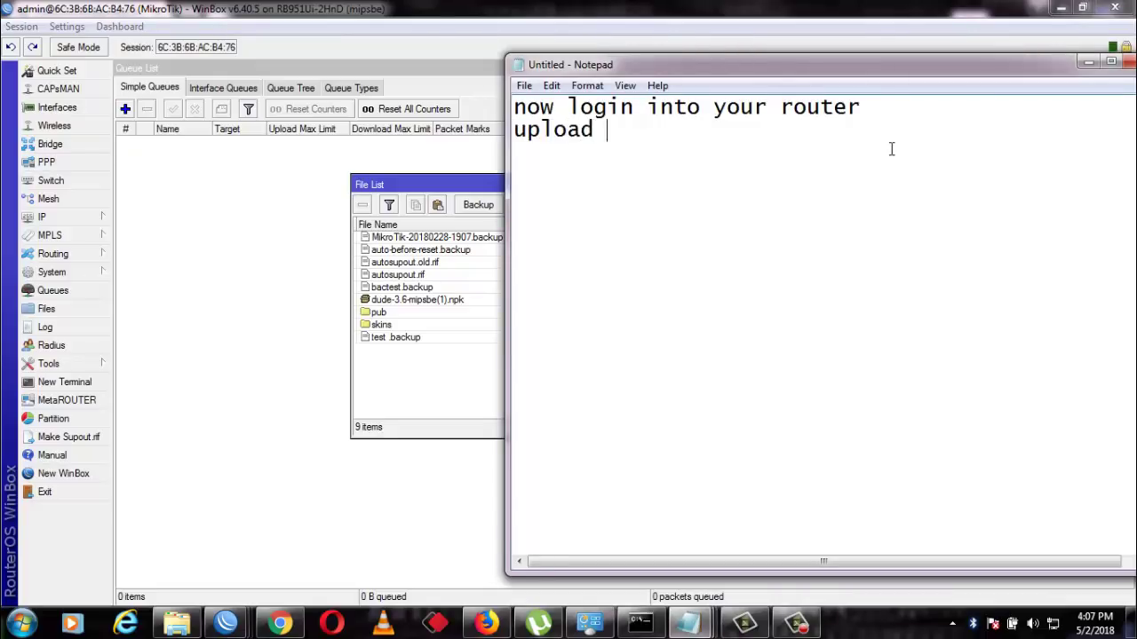
{"action": "left_click_drag", "start_coordinate": [904, 62], "coordinate": [955, 101]}
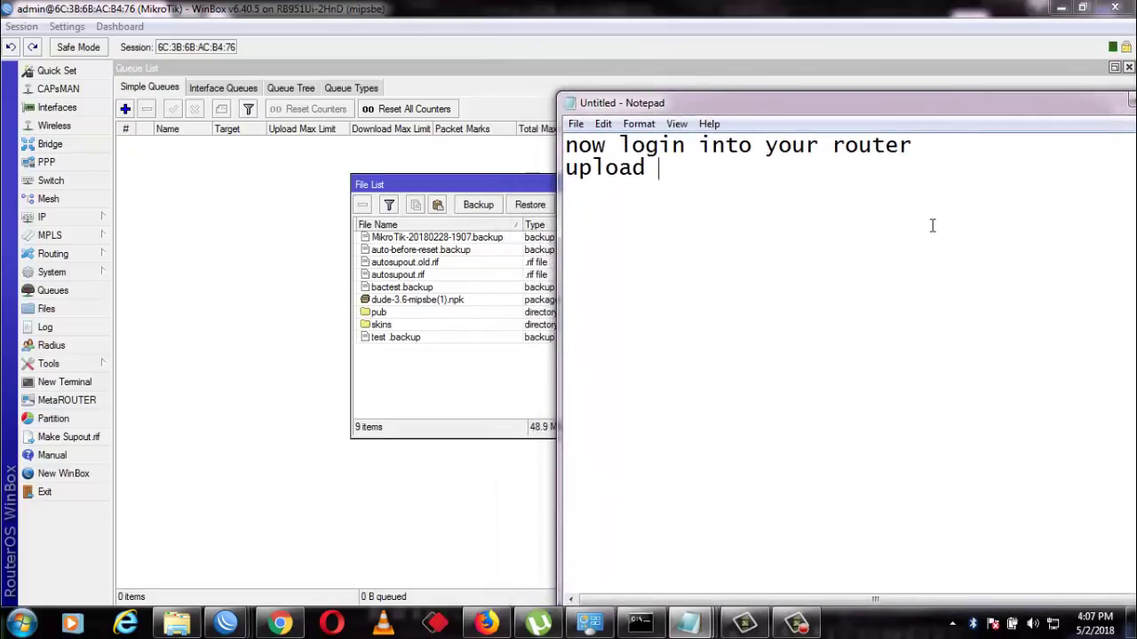
{"action": "type", "text": "dude pak"}
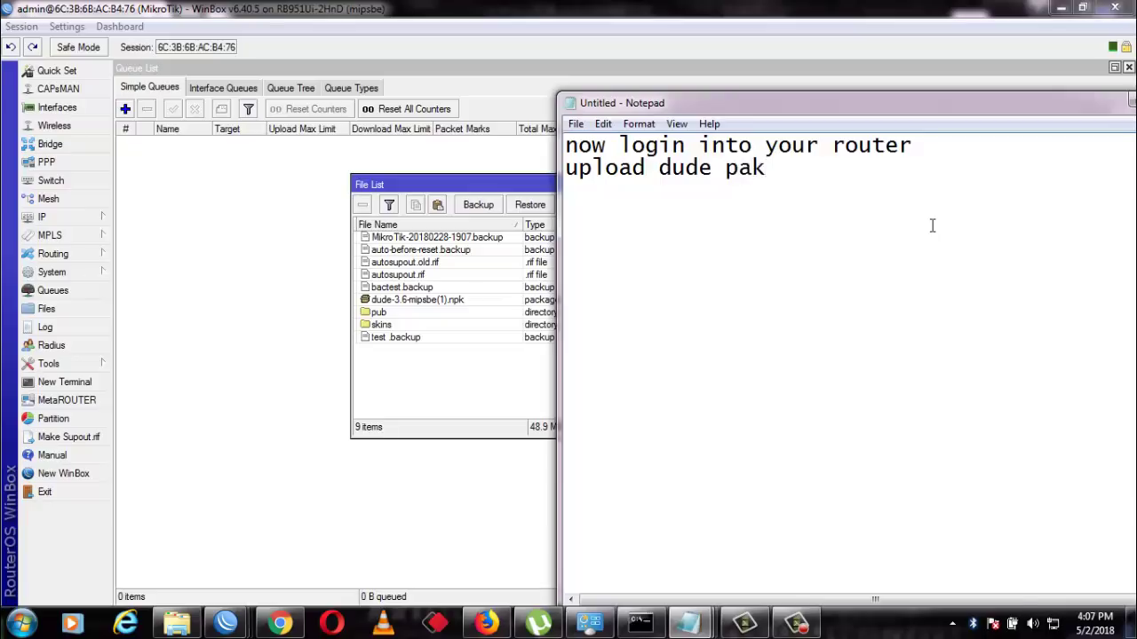
{"action": "type", "text": "ega"}
{"action": "key", "text": "BackSpace"}
{"action": "type", "text": "es into "}
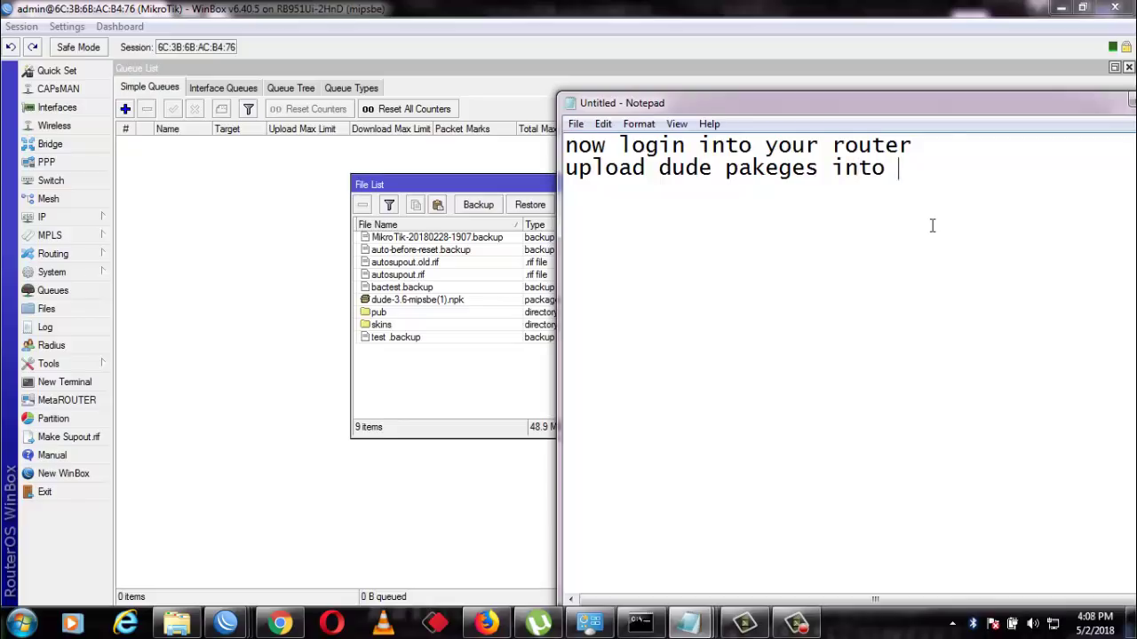
{"action": "type", "text": "your ro"}
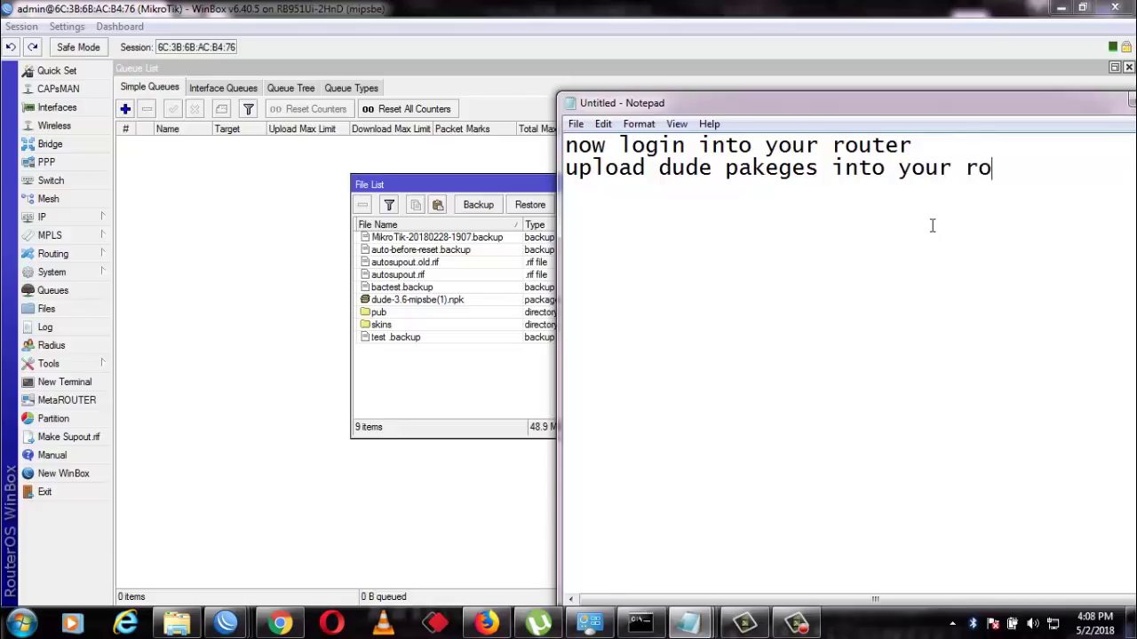
{"action": "type", "text": "uter"}
Add a third line to the note reading "now installing the client sosfware"
{"action": "key", "text": "Return"}
{"action": "type", "text": "now"}
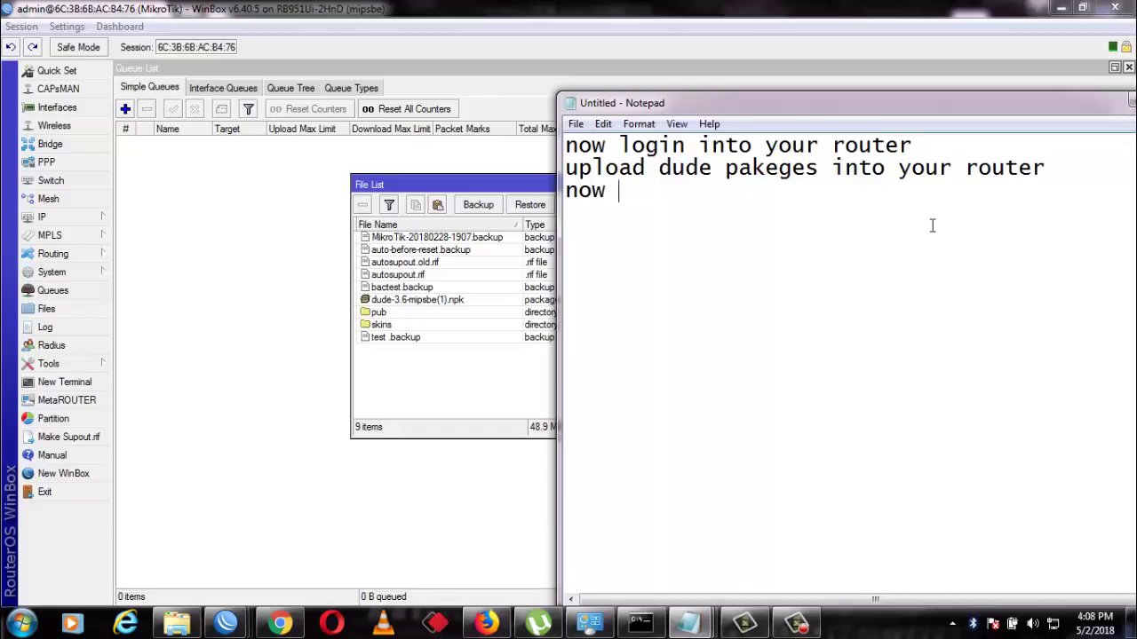
{"action": "type", "text": " installing "}
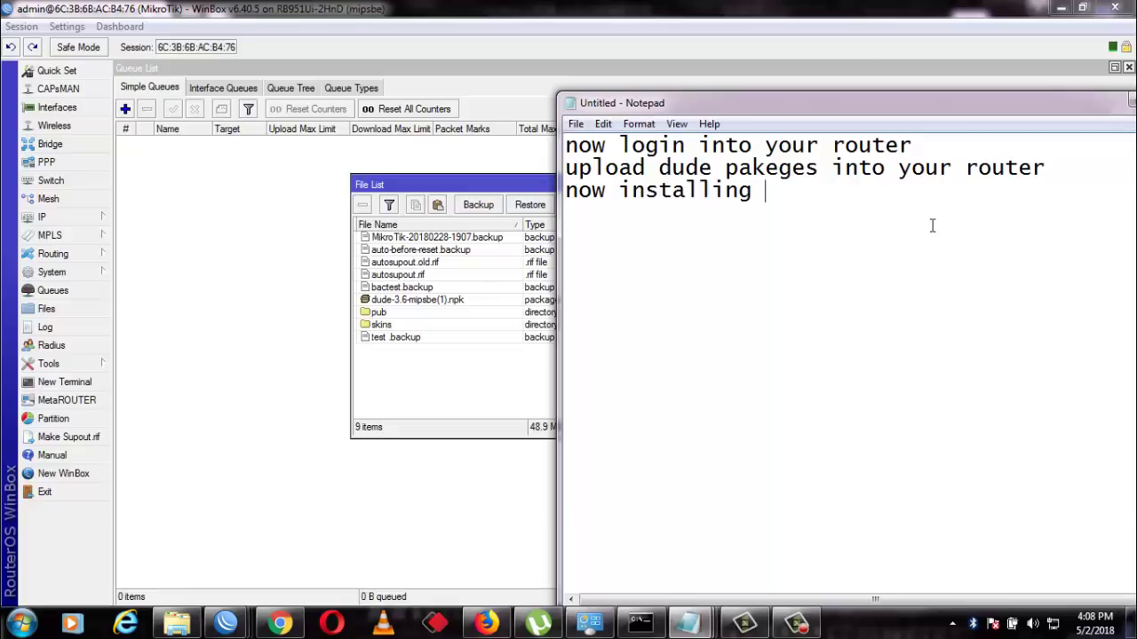
{"action": "type", "text": "the client so"}
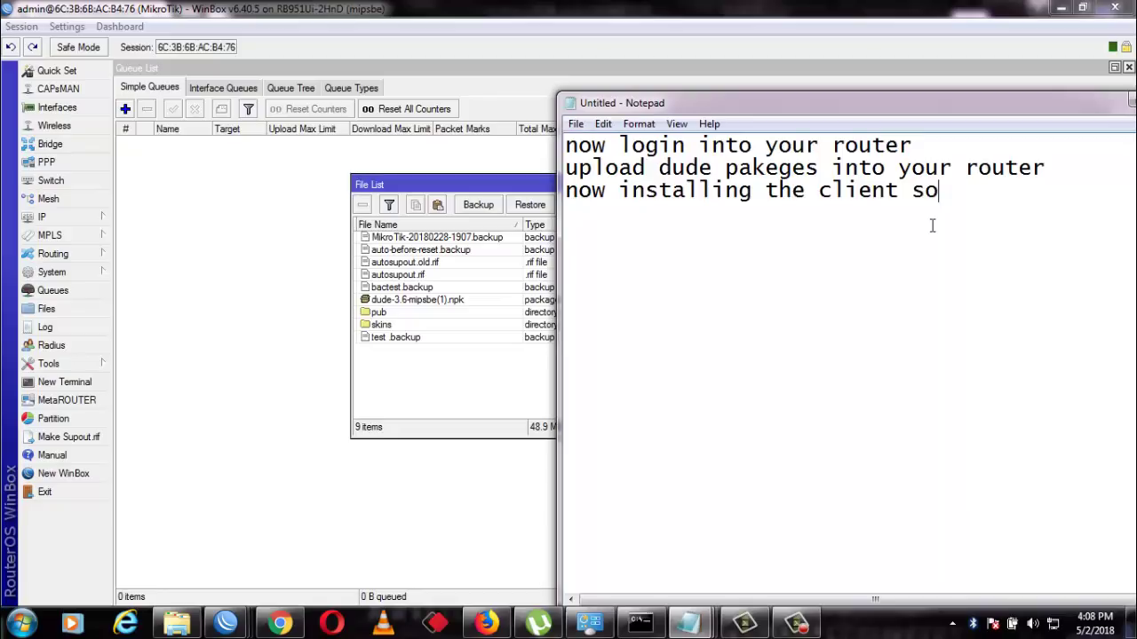
{"action": "type", "text": "sfware"}
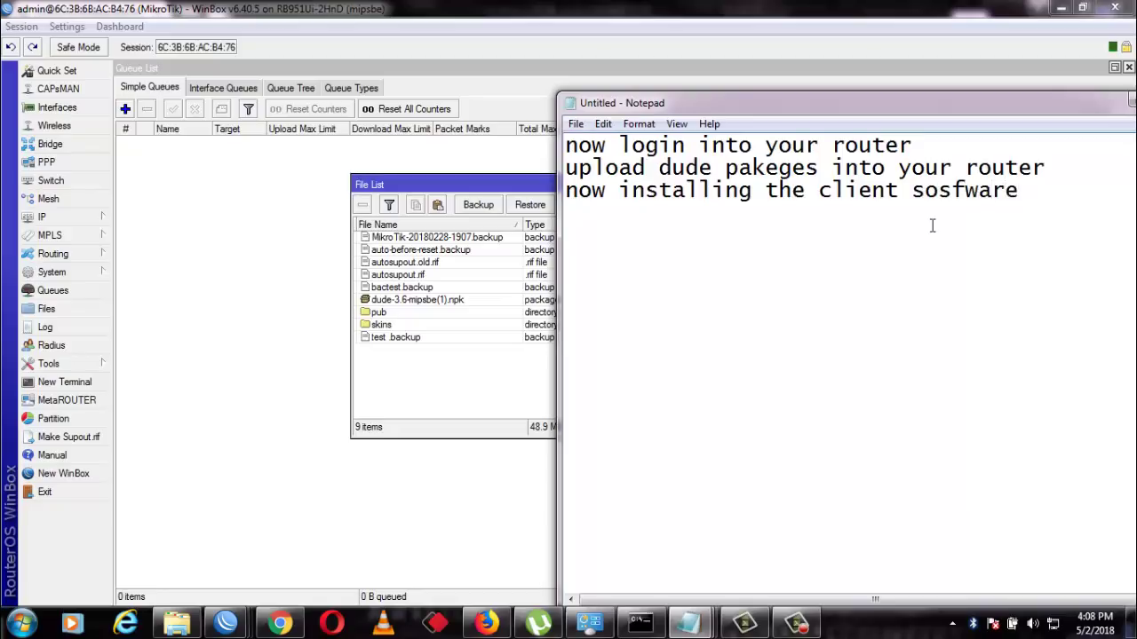
Complete the note's third line with "in your" and continue on a new line with "windows pc"
{"action": "type", "text": " in your"}
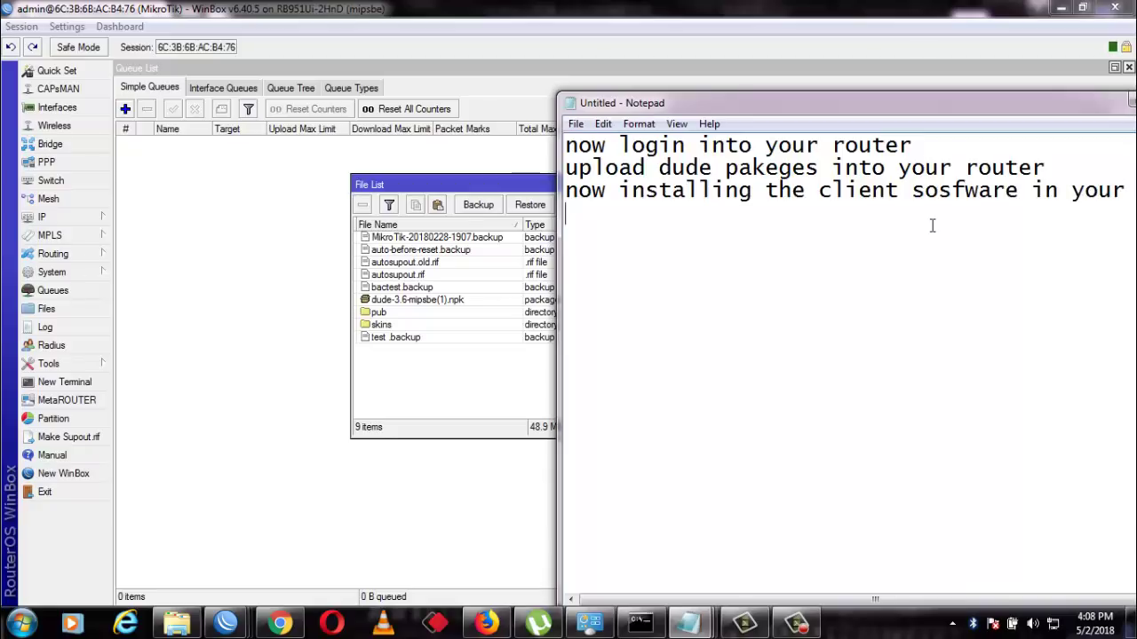
{"action": "key", "text": "Return"}
{"action": "type", "text": "windows "}
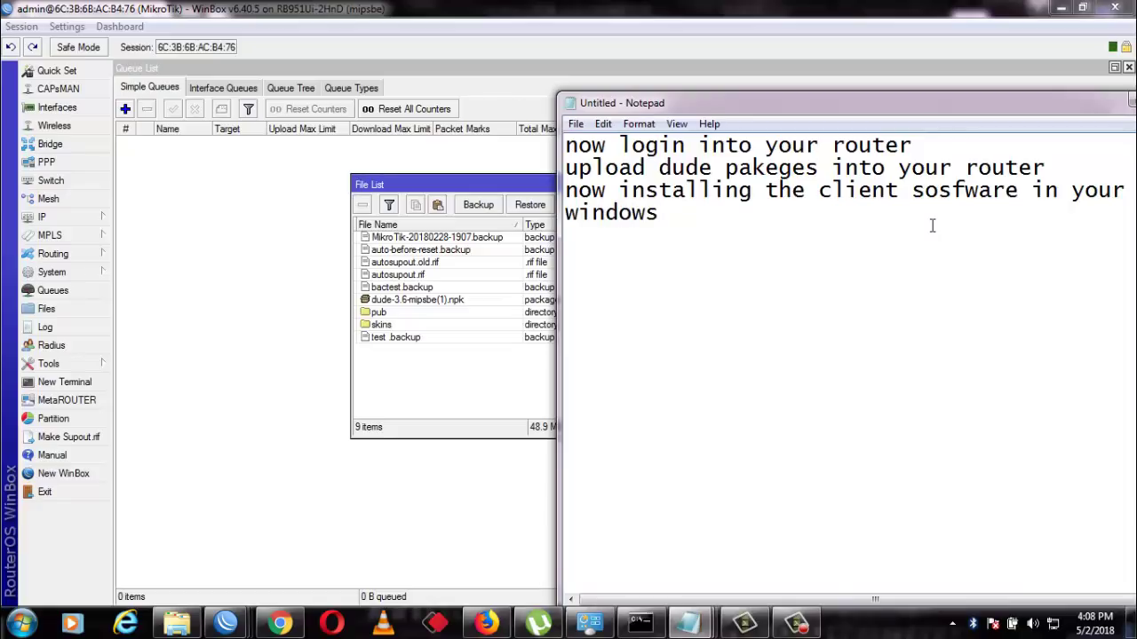
{"action": "type", "text": "pc"}
Run dude-install-3.6.exe from New folder (2) and install The Dude with the default components into C:\Program Files\Dude\
{"action": "left_click", "coordinate": [176, 624]}
{"action": "double_click", "coordinate": [317, 193]}
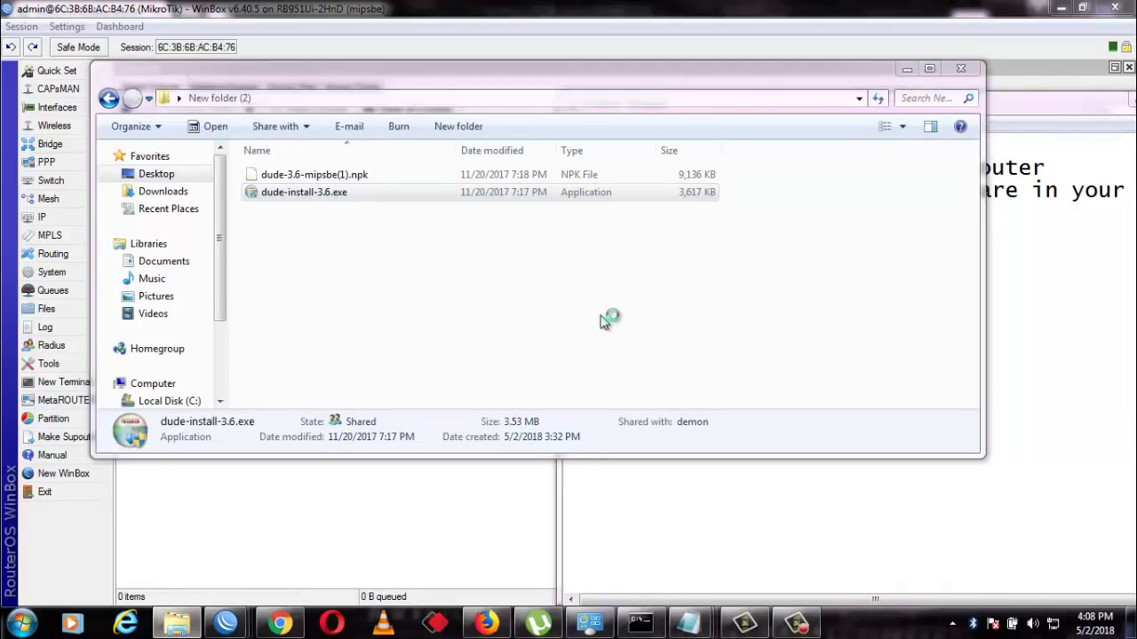
{"action": "left_click", "coordinate": [662, 444]}
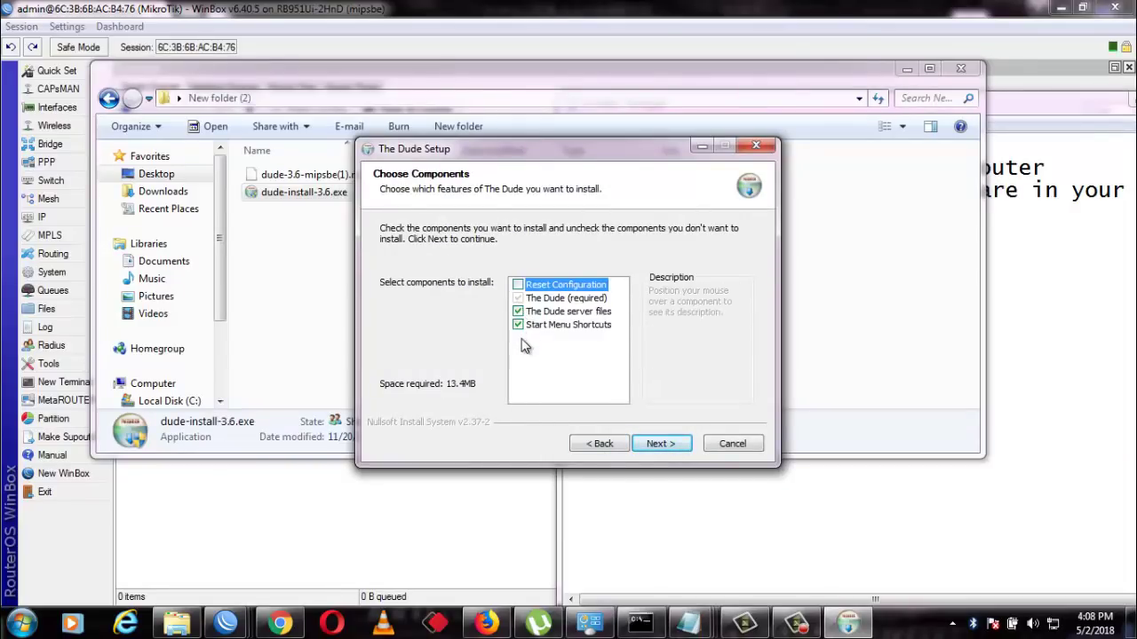
{"action": "left_click", "coordinate": [659, 443]}
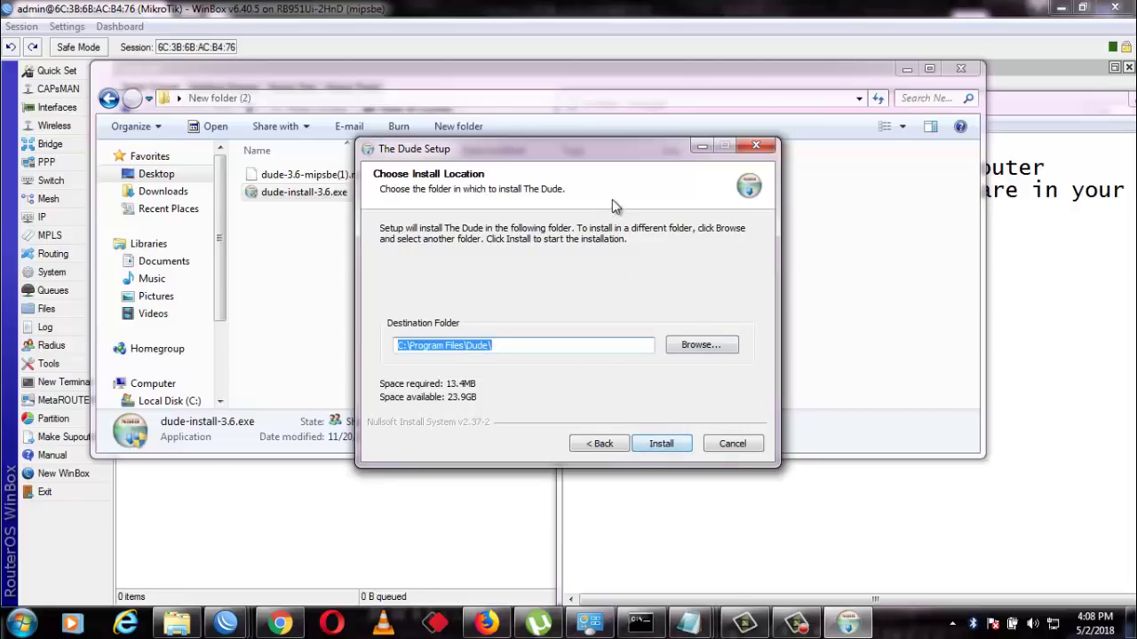
{"action": "left_click_drag", "start_coordinate": [621, 160], "coordinate": [561, 138]}
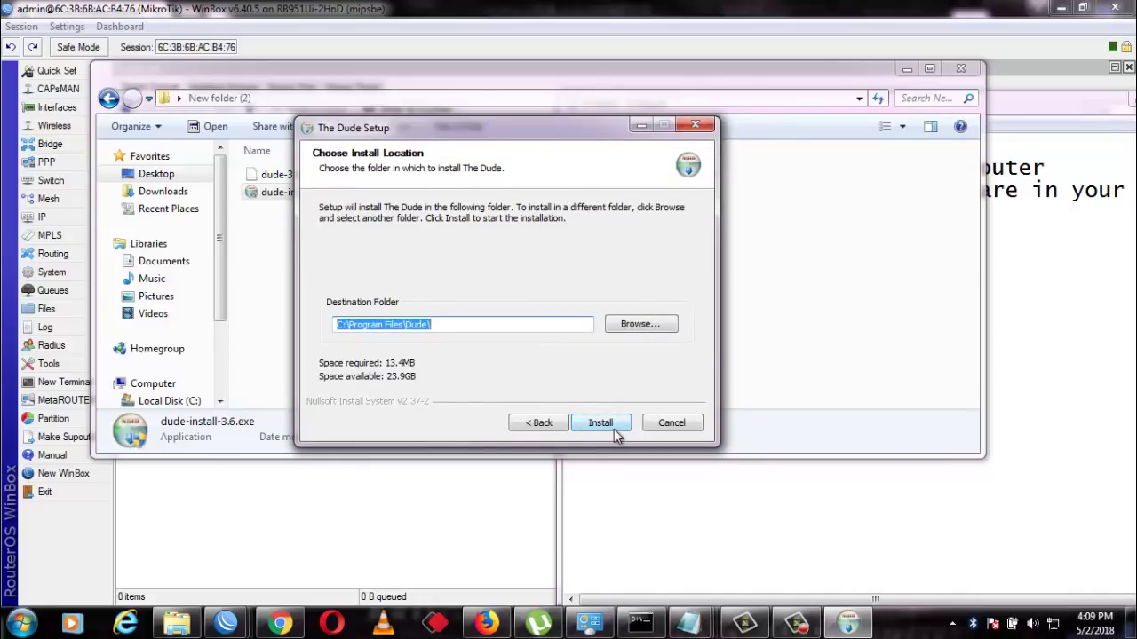
{"action": "left_click", "coordinate": [797, 625]}
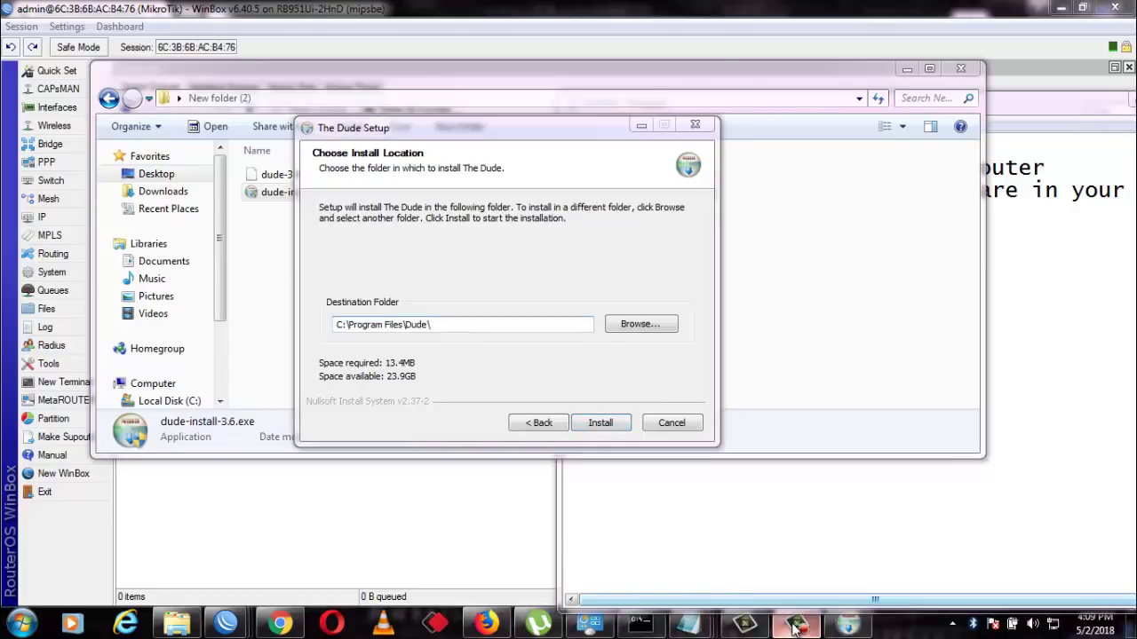
{"action": "left_click", "coordinate": [601, 422]}
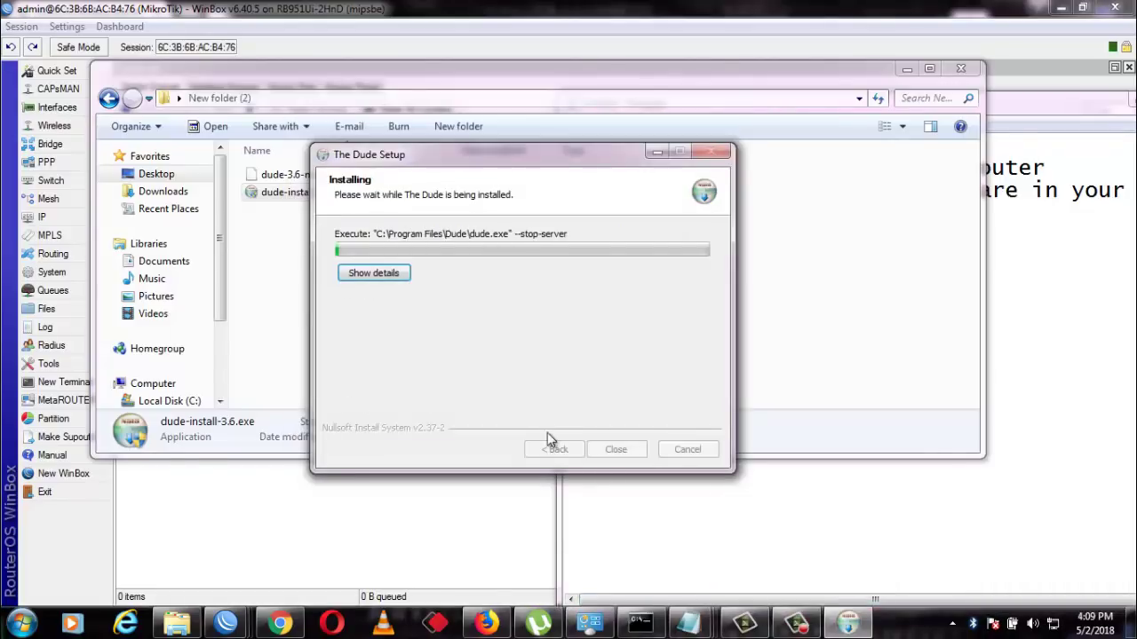
{"action": "left_click", "coordinate": [797, 624]}
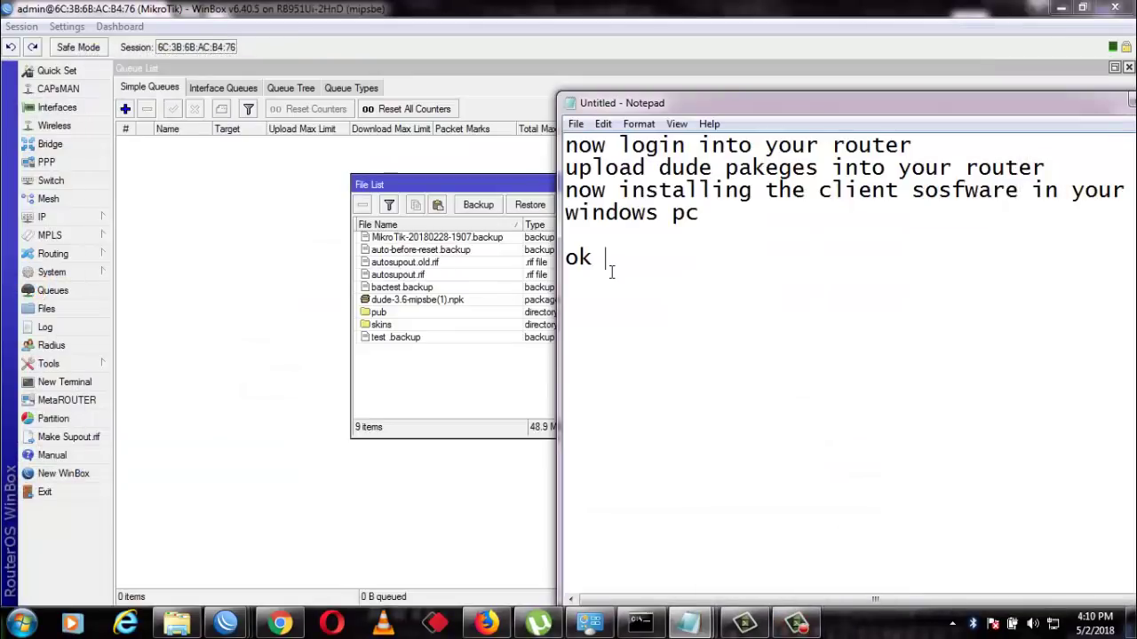
Write the line "ok now open the dude client..." in the note, below a blank line
{"action": "type", "text": "ow open "}
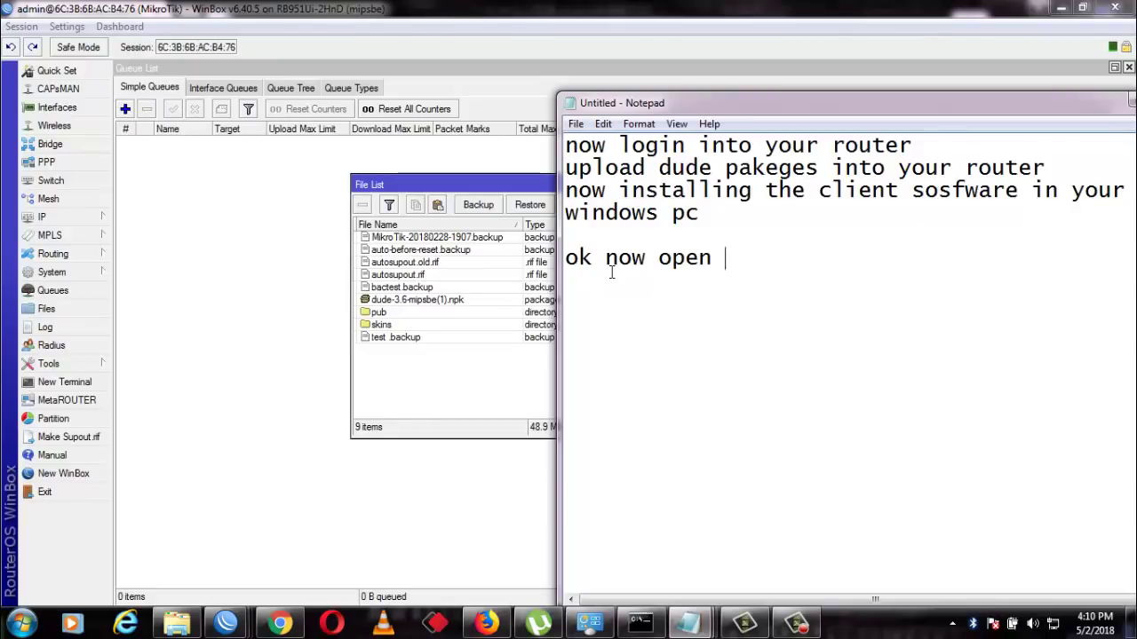
{"action": "type", "text": "the d"}
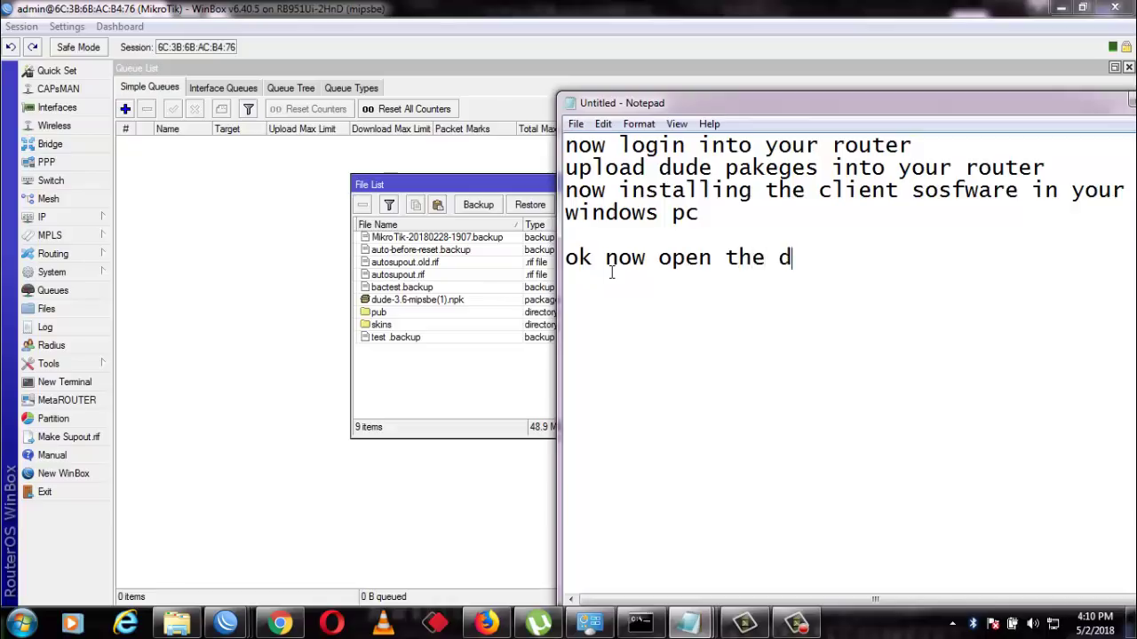
{"action": "type", "text": "ude clients"}
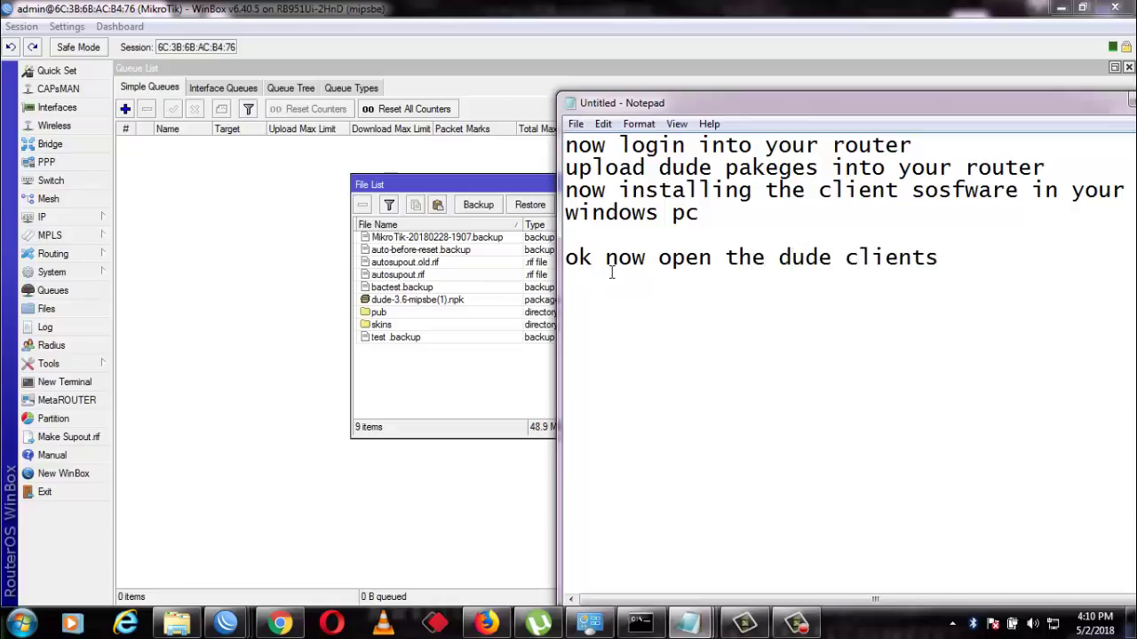
{"action": "key", "text": "BackSpace"}
Clear all the text from the Notepad note
{"action": "key", "text": "ctrl+a"}
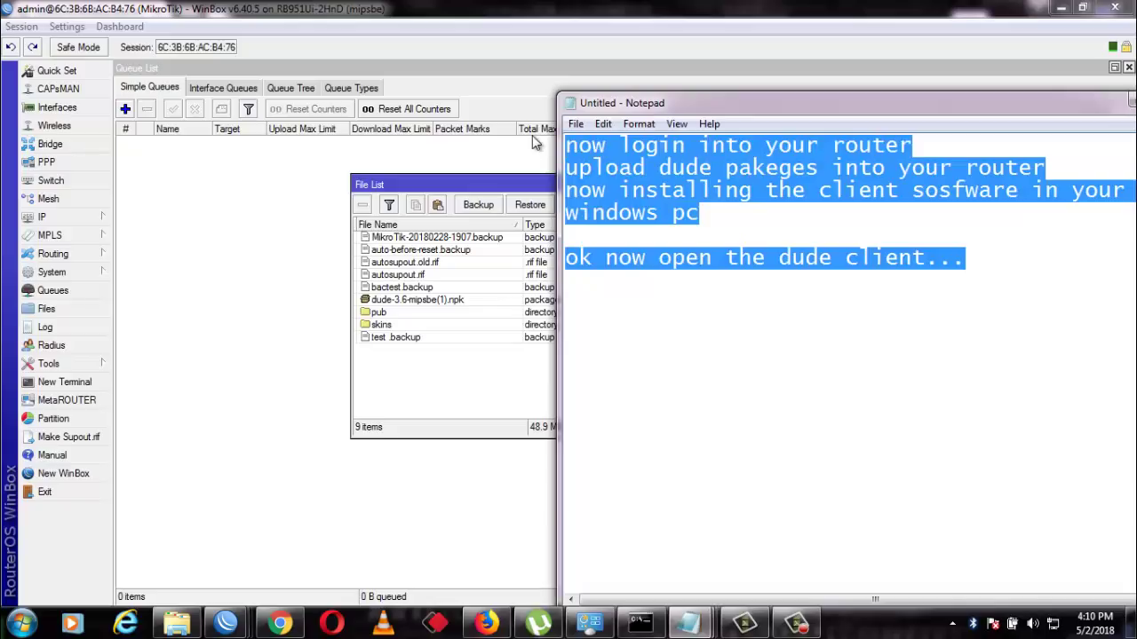
{"action": "key", "text": "BackSpace"}
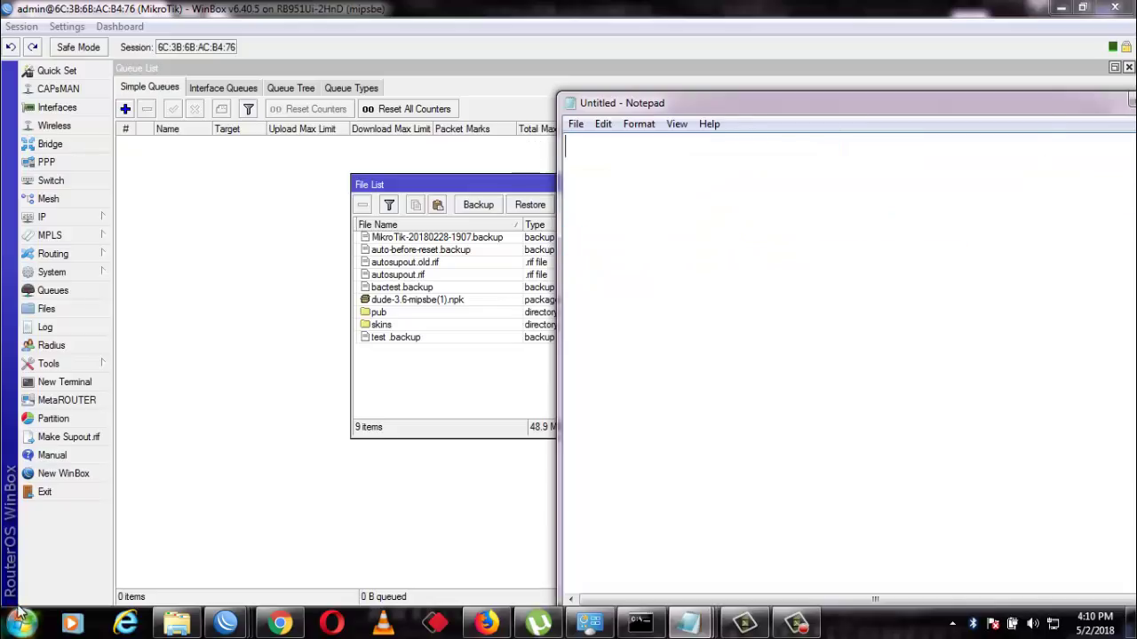
{"action": "left_click", "coordinate": [797, 624]}
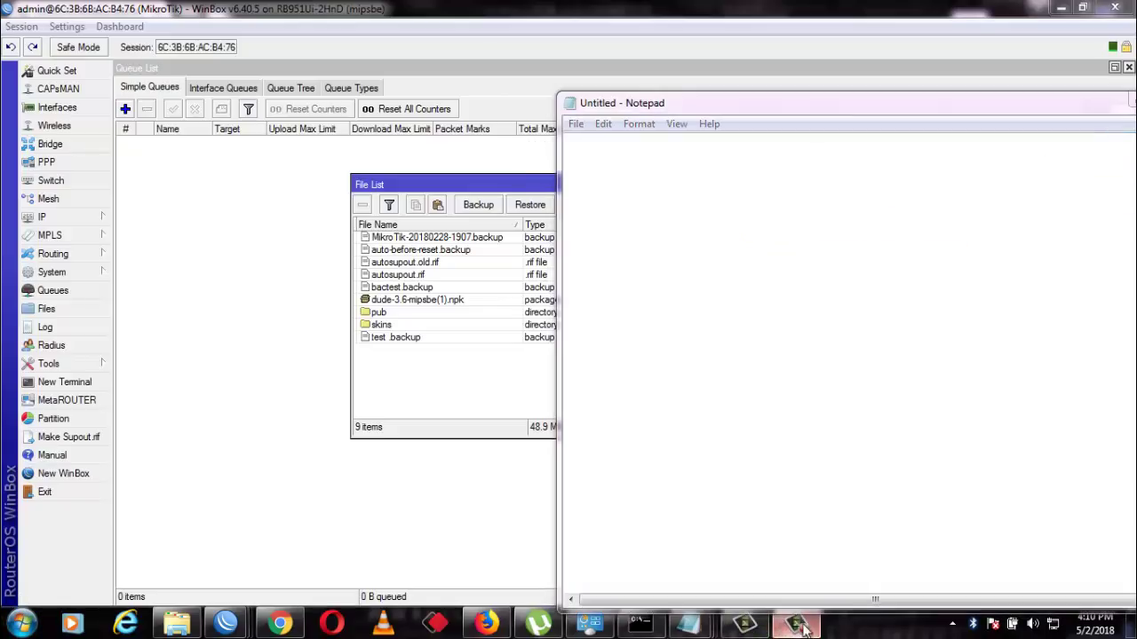
{"action": "left_click", "coordinate": [1059, 550]}
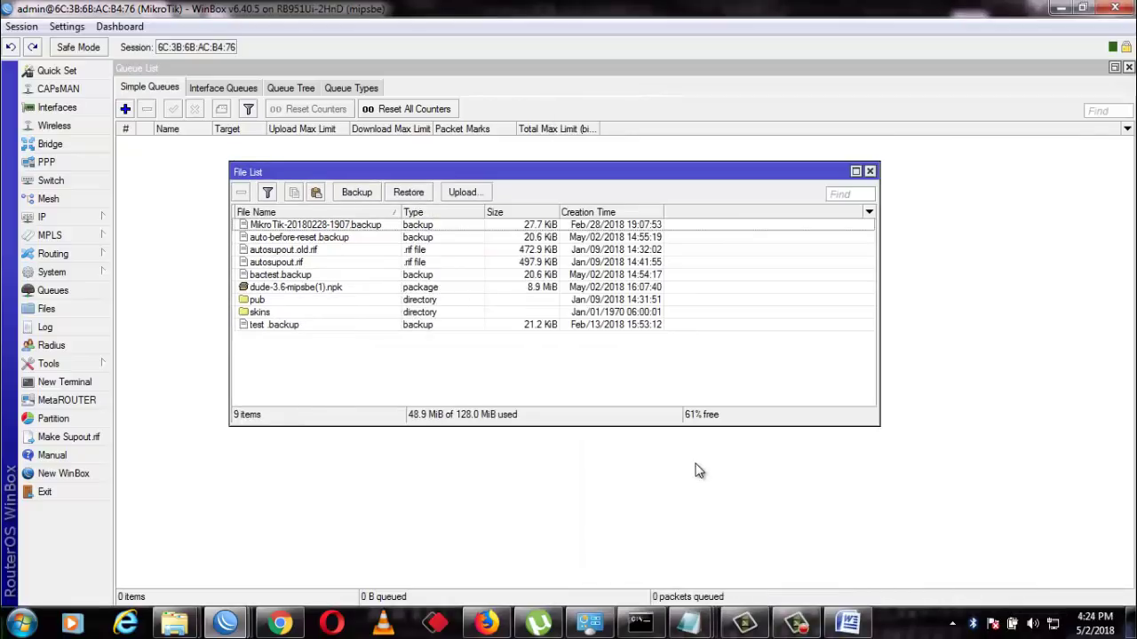
Arrange the empty Notepad note beside WinBox's File List window and bring the note back to the front
{"action": "mouse_move", "coordinate": [689, 624]}
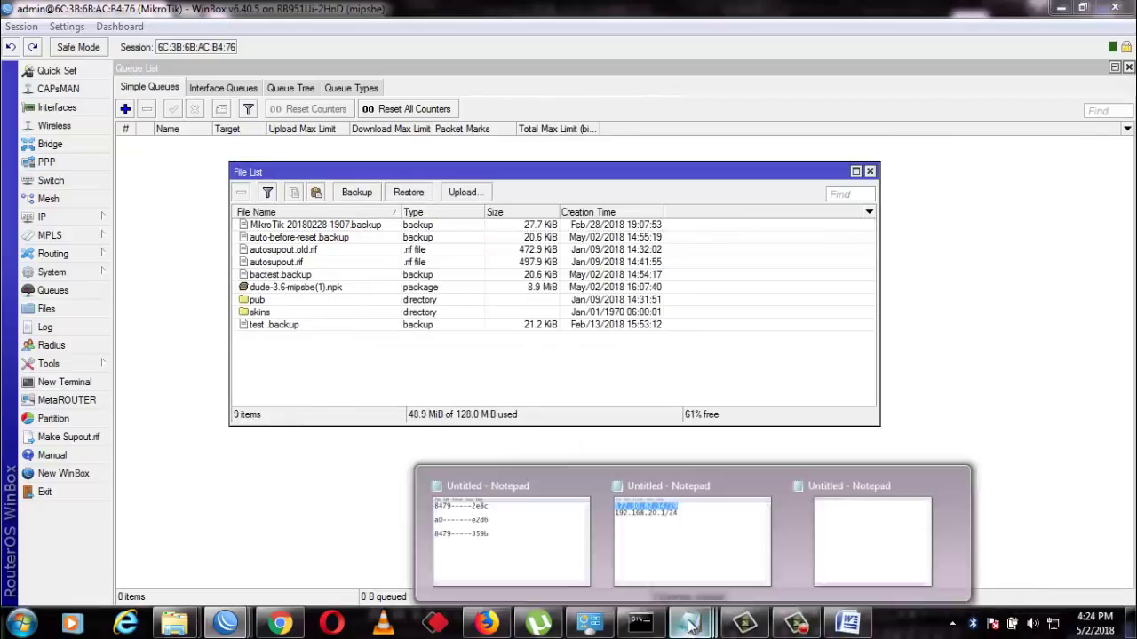
{"action": "left_click", "coordinate": [853, 546]}
{"action": "left_click_drag", "start_coordinate": [794, 78], "coordinate": [919, 89]}
{"action": "left_click_drag", "start_coordinate": [515, 175], "coordinate": [401, 171]}
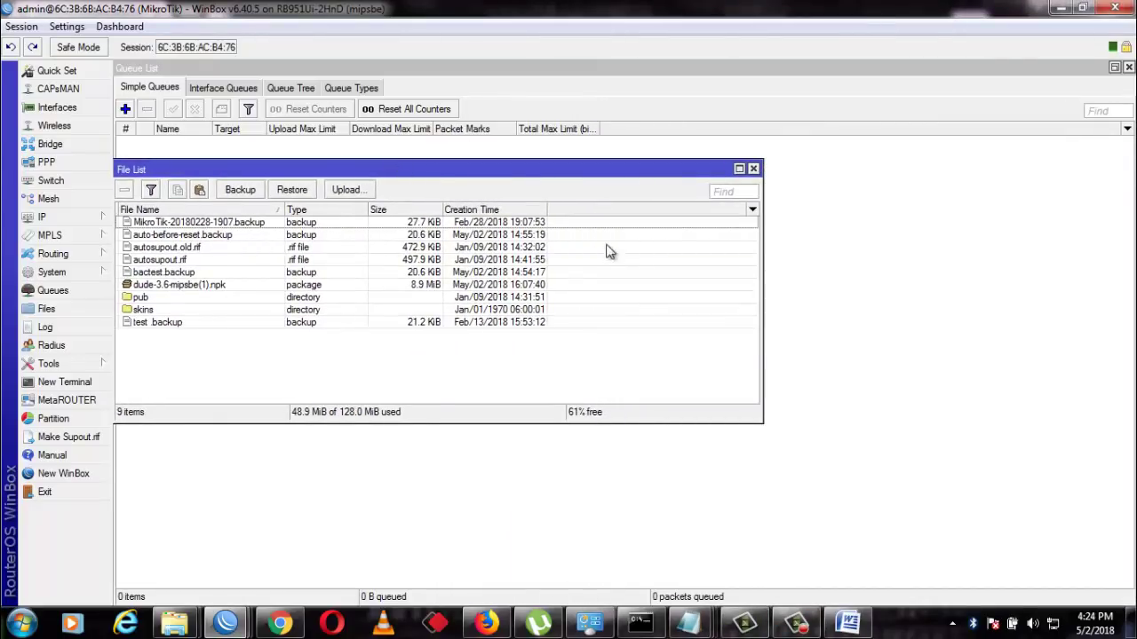
{"action": "mouse_move", "coordinate": [819, 629]}
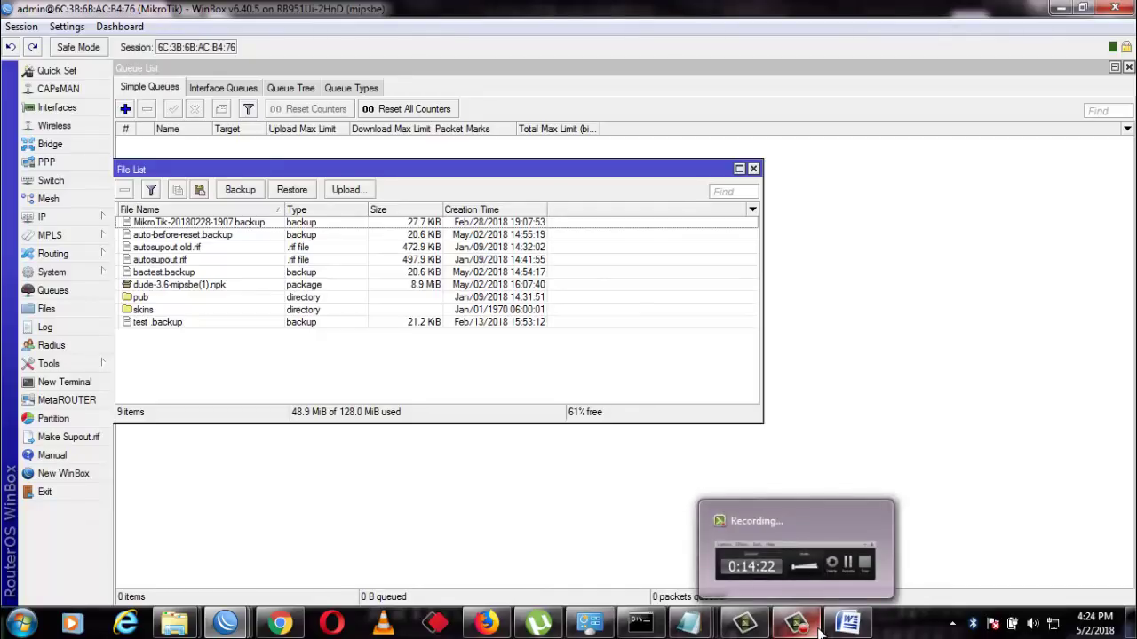
{"action": "mouse_move", "coordinate": [688, 625]}
{"action": "left_click", "coordinate": [865, 547]}
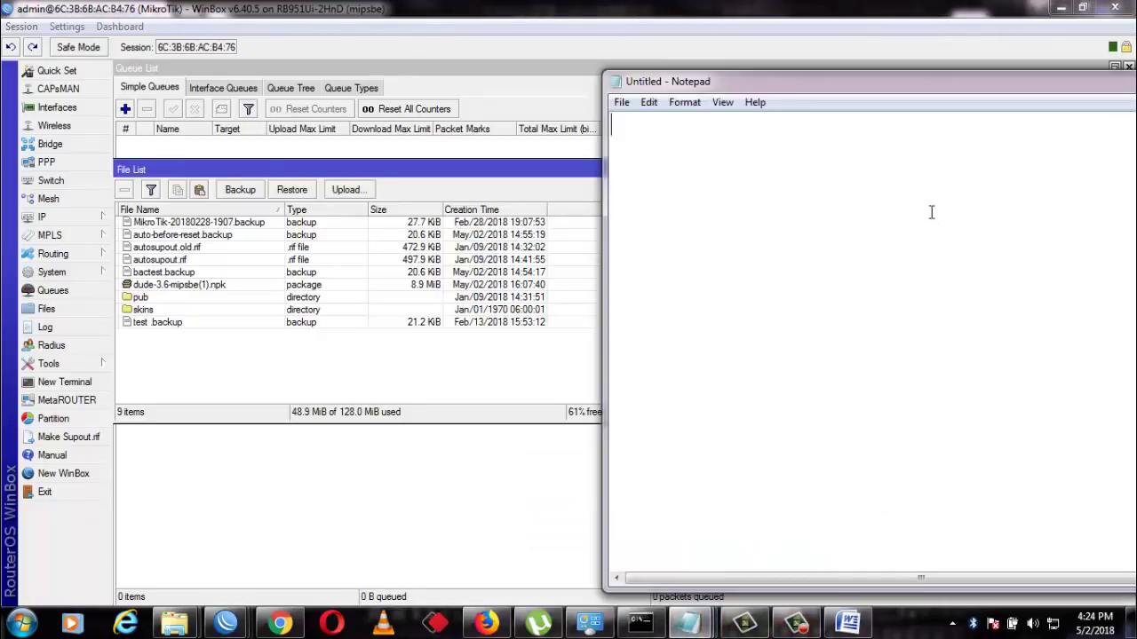
Write "now open the client software" in the note and launch The Dude
{"action": "type", "text": "now open"}
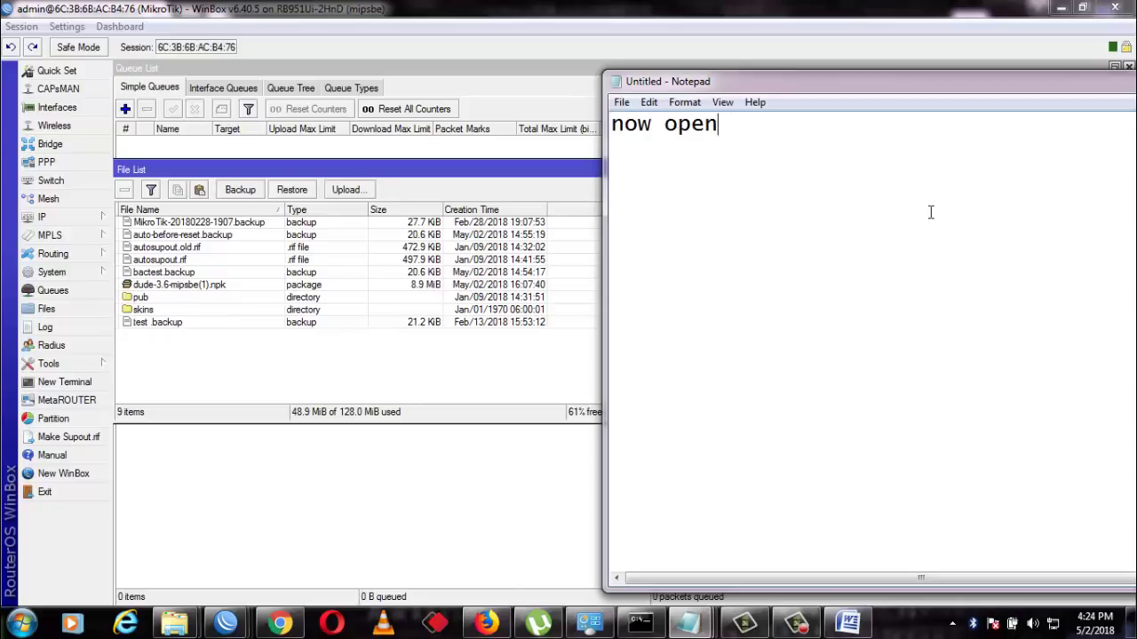
{"action": "type", "text": " the client "}
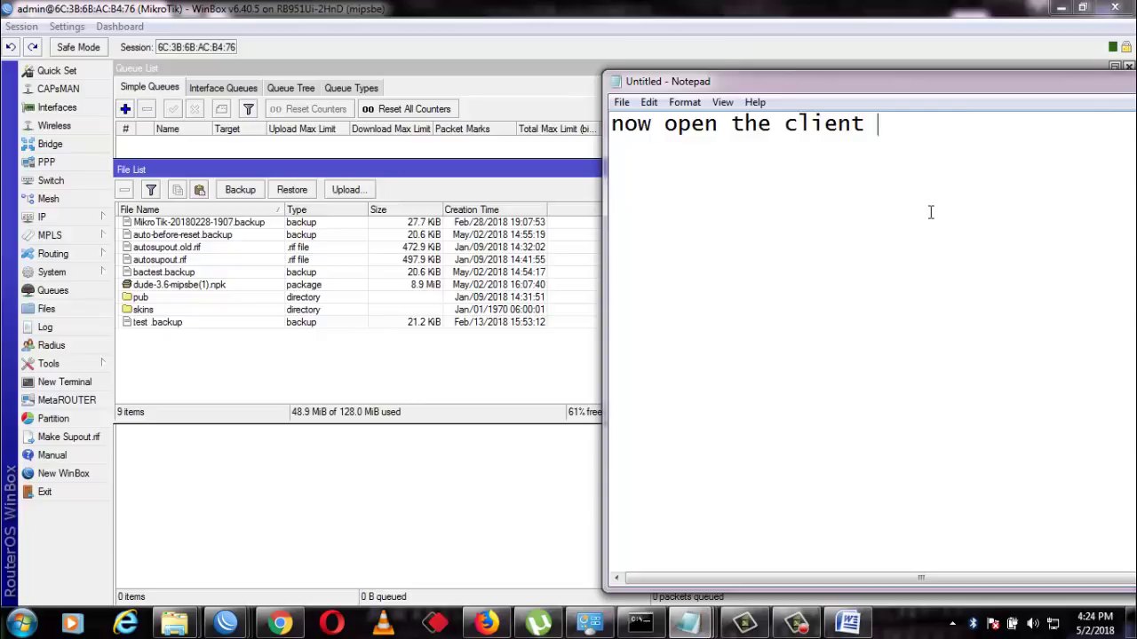
{"action": "type", "text": "softw"}
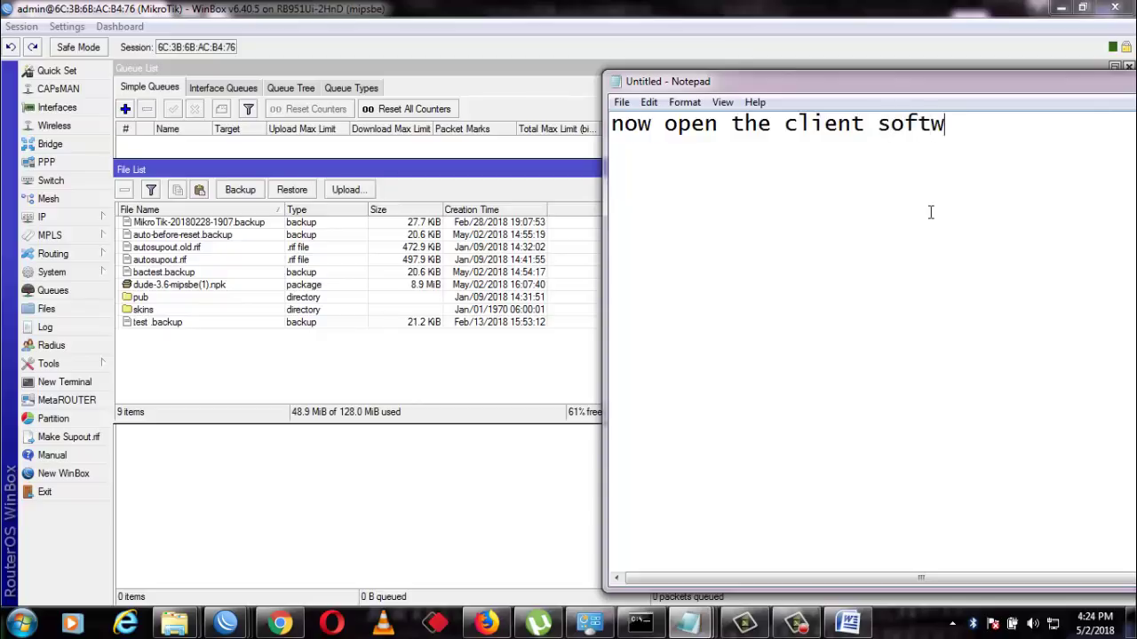
{"action": "type", "text": "are"}
{"action": "left_click", "coordinate": [19, 623]}
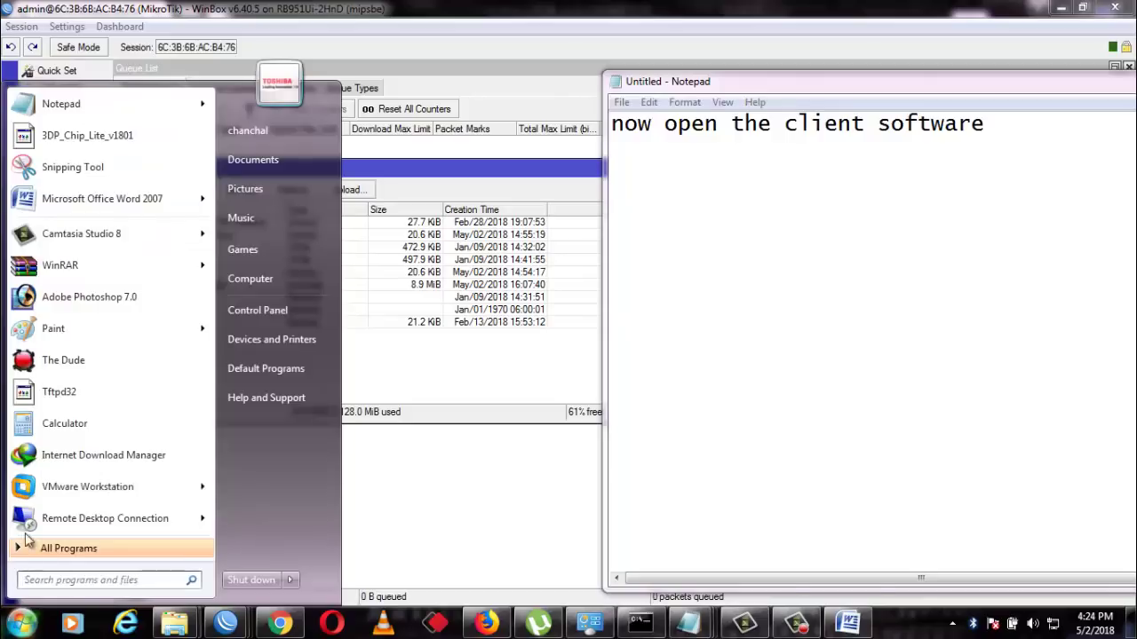
{"action": "left_click", "coordinate": [64, 361]}
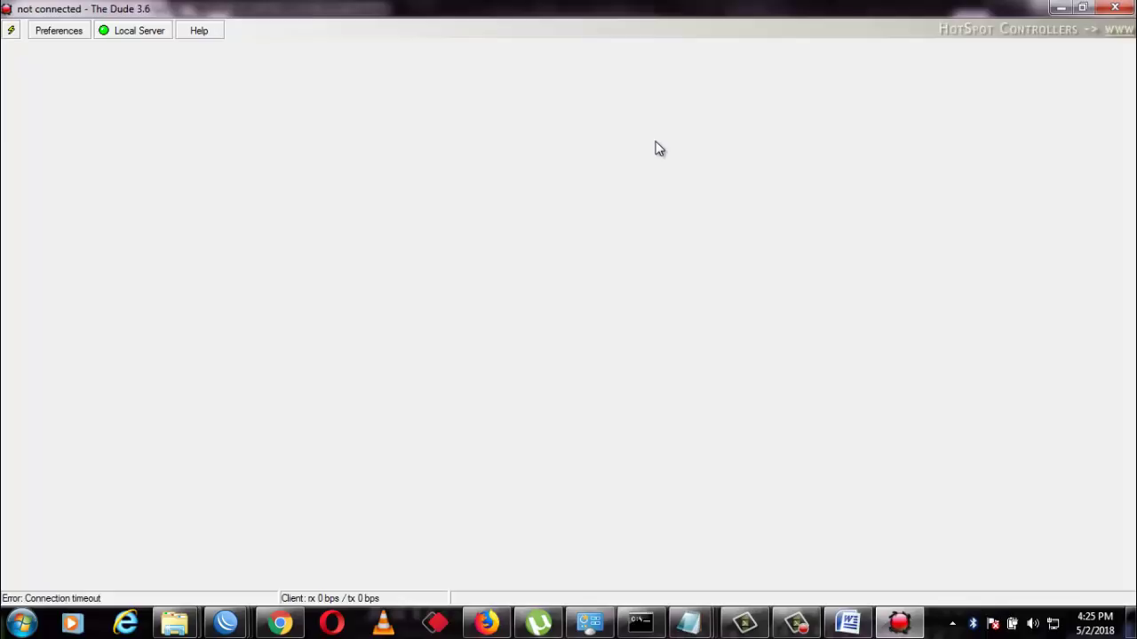
Switch to the Network Connections window and check the Local Area Connection's network details
{"action": "left_click", "coordinate": [590, 623]}
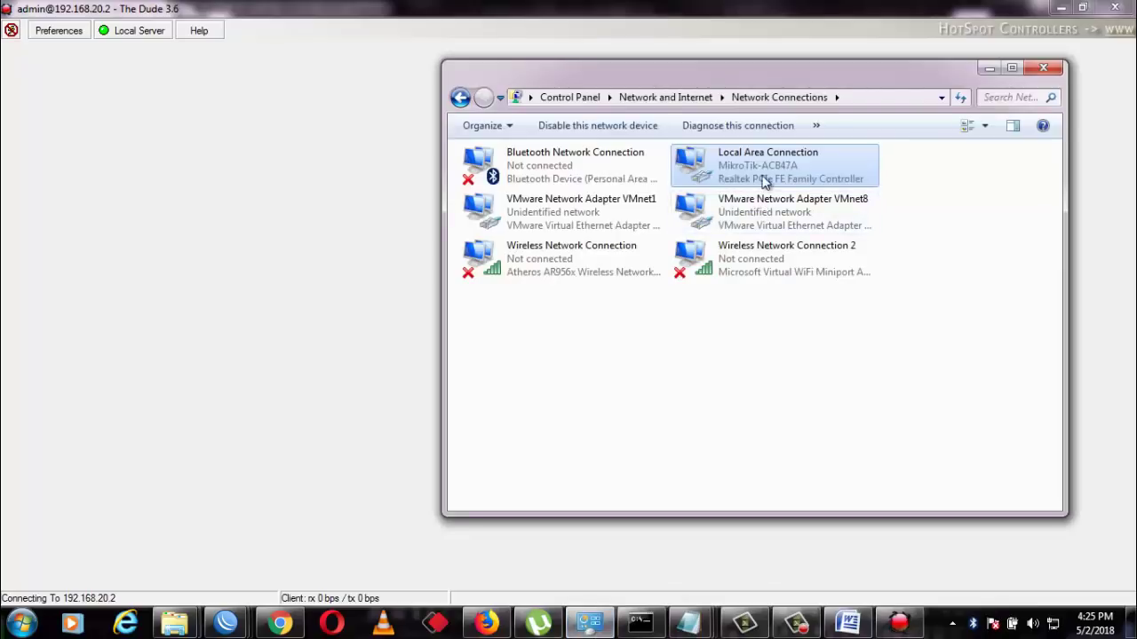
{"action": "double_click", "coordinate": [752, 174]}
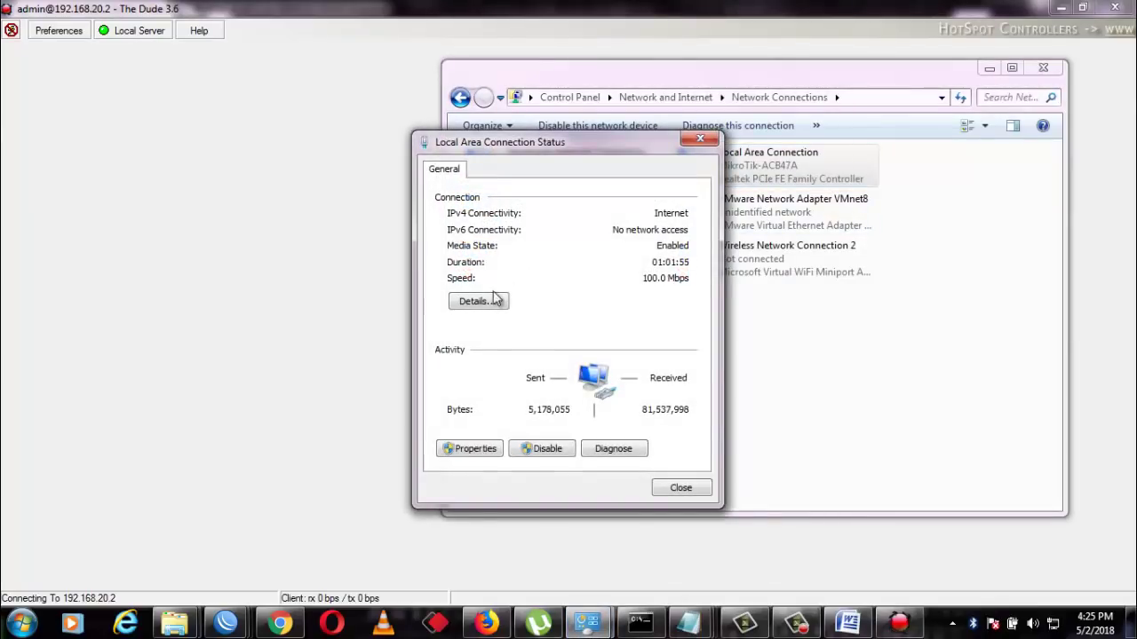
{"action": "left_click", "coordinate": [488, 303]}
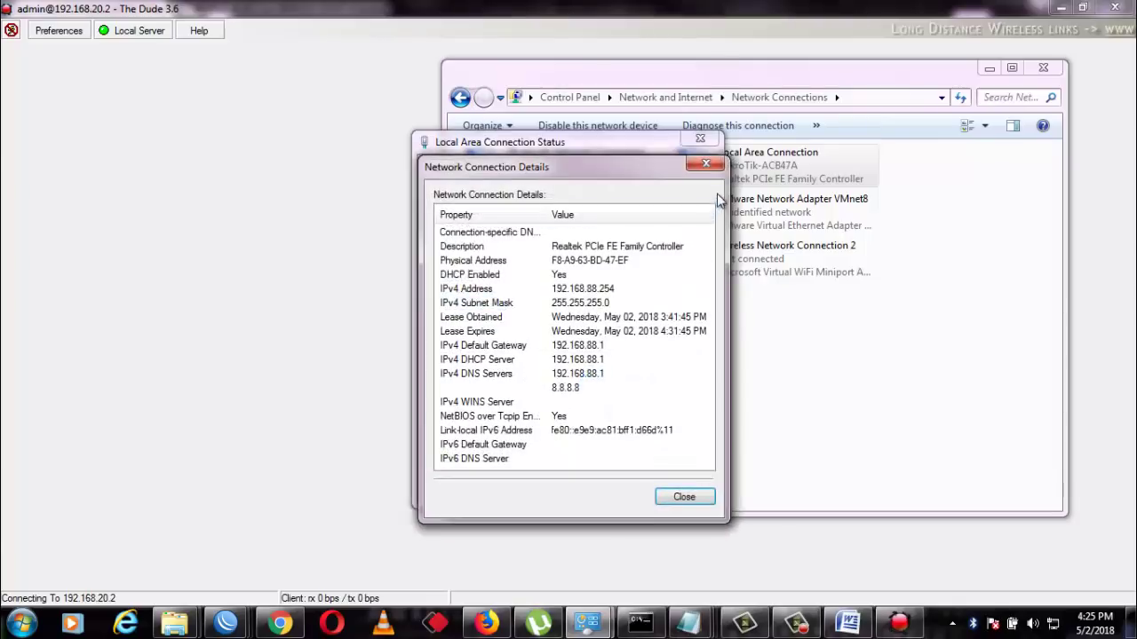
{"action": "left_click", "coordinate": [719, 162]}
Assign the Local Area Connection a static IPv4 address of 192.168.20.2, subnet mask 255.255.255.0 and default gateway 192.168.20.1
{"action": "left_click", "coordinate": [469, 449]}
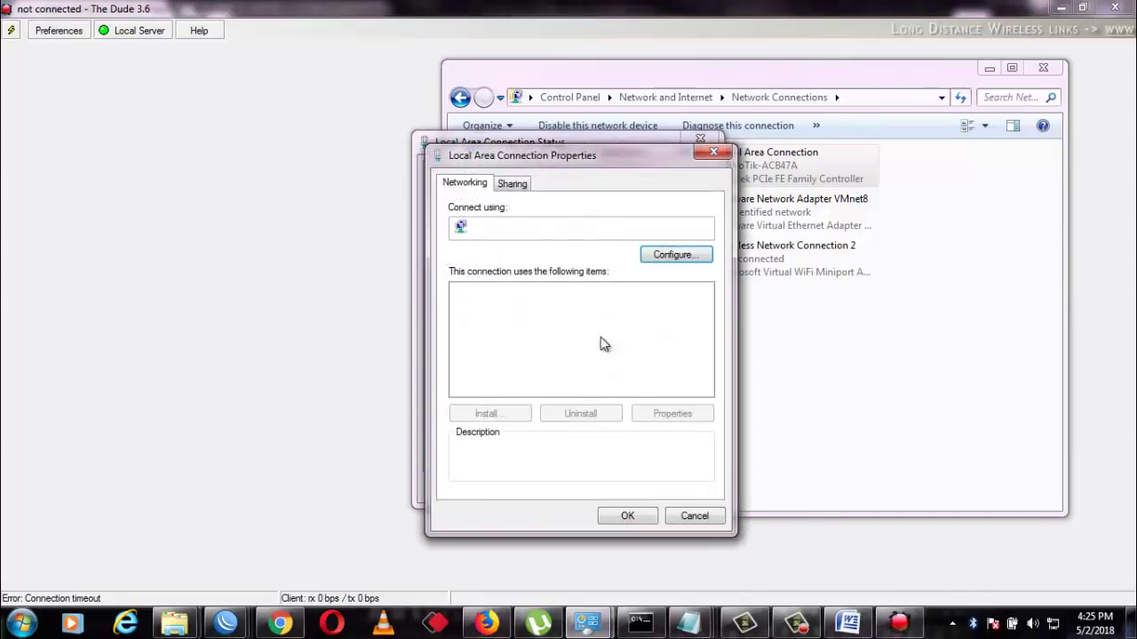
{"action": "left_click", "coordinate": [619, 361]}
{"action": "left_click", "coordinate": [674, 413]}
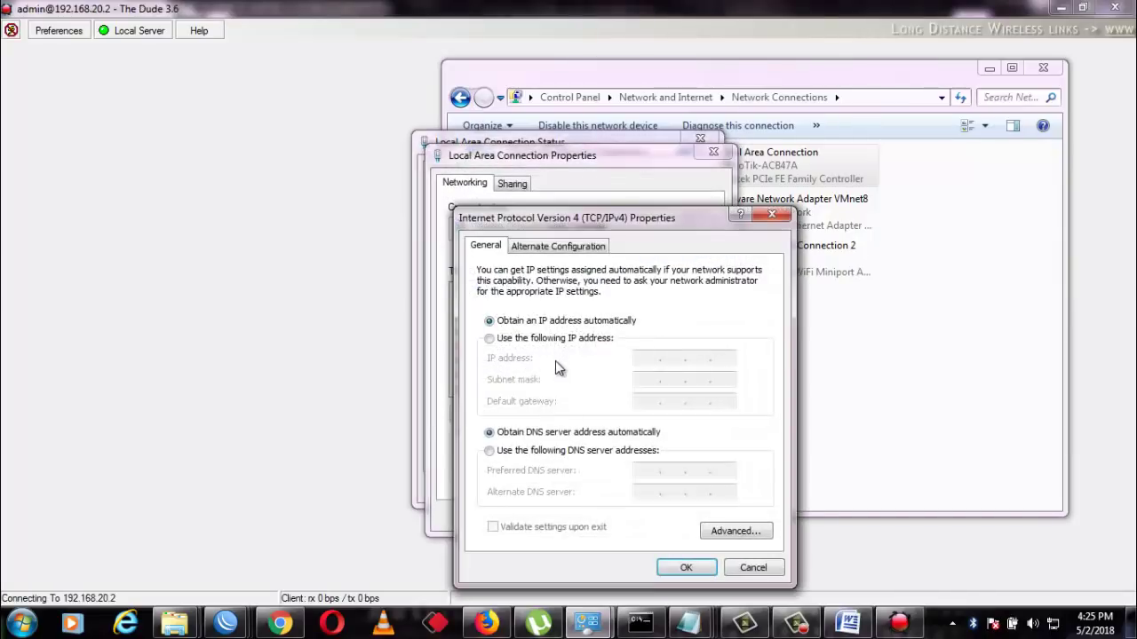
{"action": "left_click", "coordinate": [524, 339]}
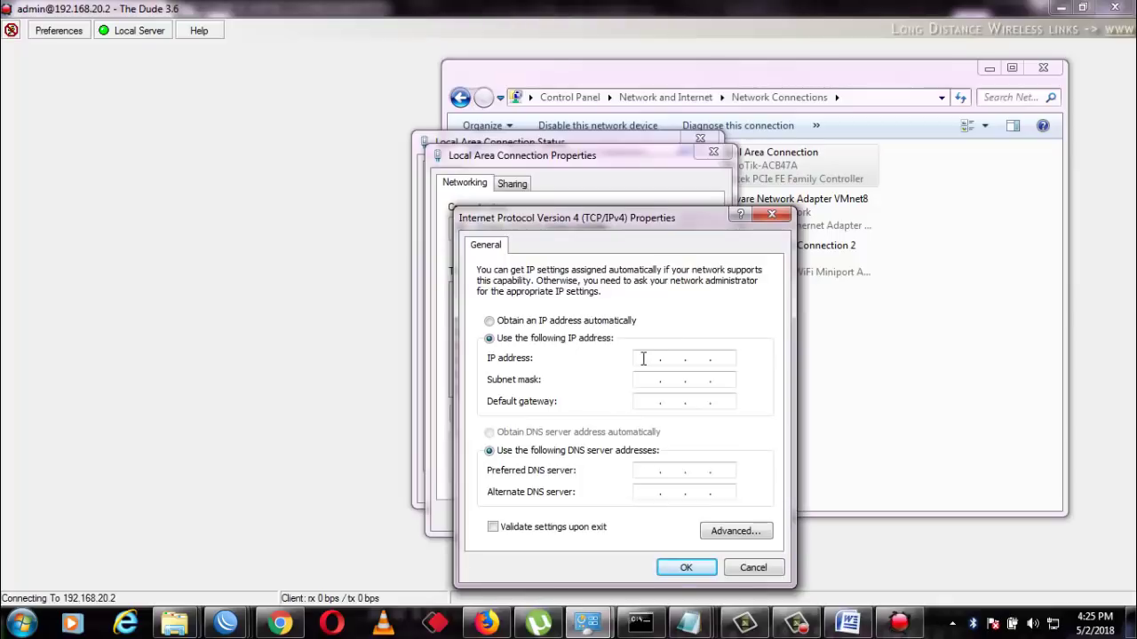
{"action": "left_click", "coordinate": [646, 358]}
{"action": "type", "text": "192 . 168 . "}
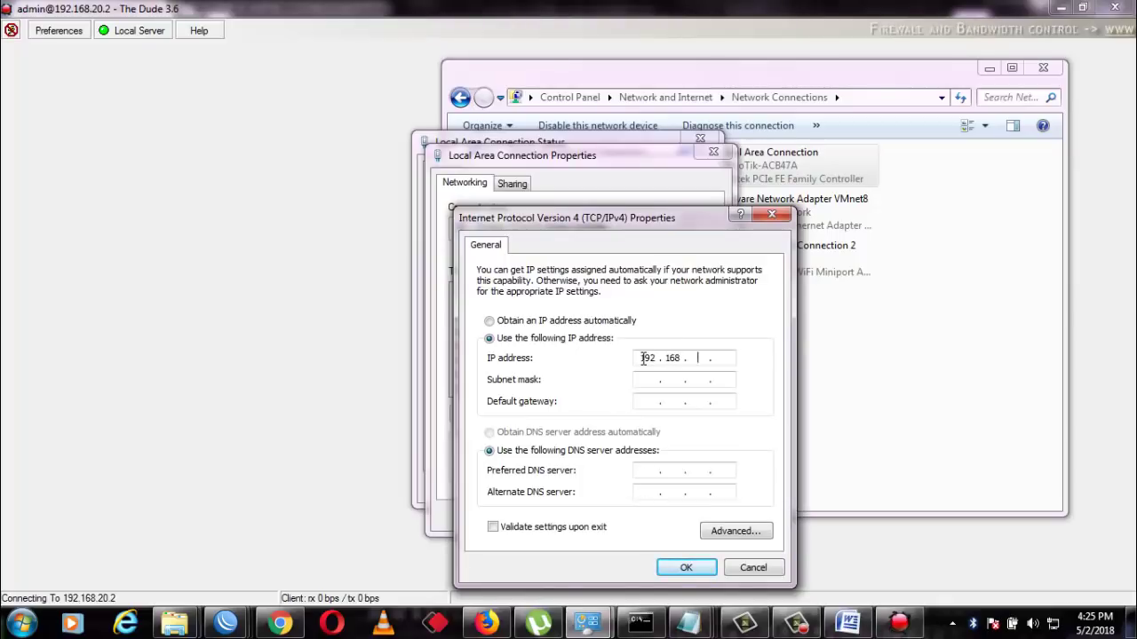
{"action": "type", "text": "20 . 2"}
{"action": "left_click", "coordinate": [653, 380]}
{"action": "left_click", "coordinate": [653, 404]}
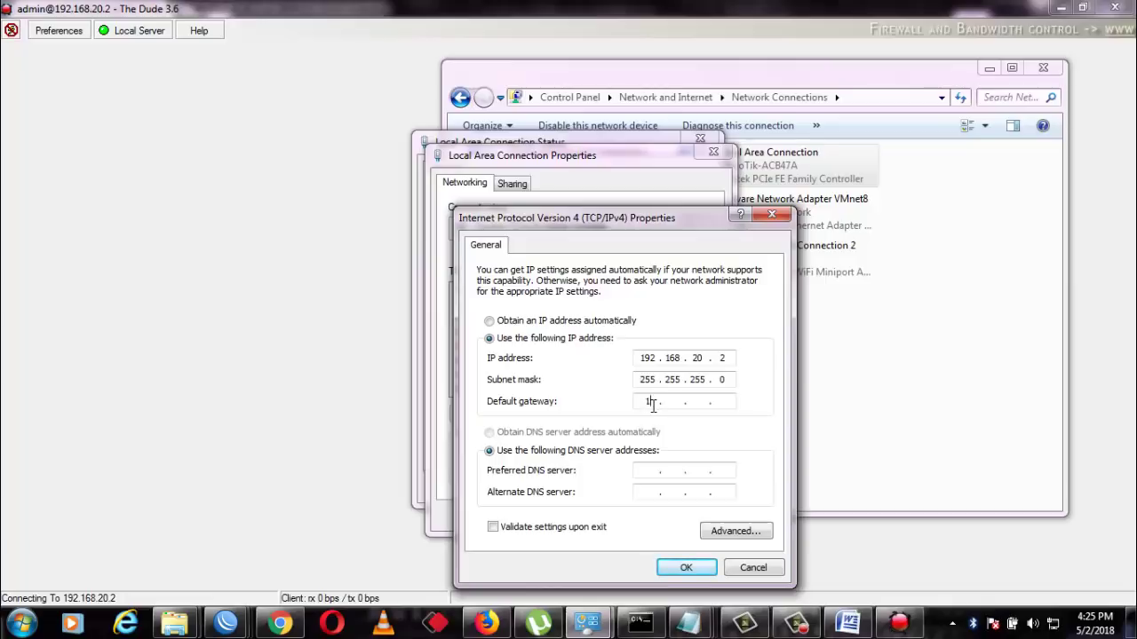
{"action": "type", "text": "192 . 168 . 20"}
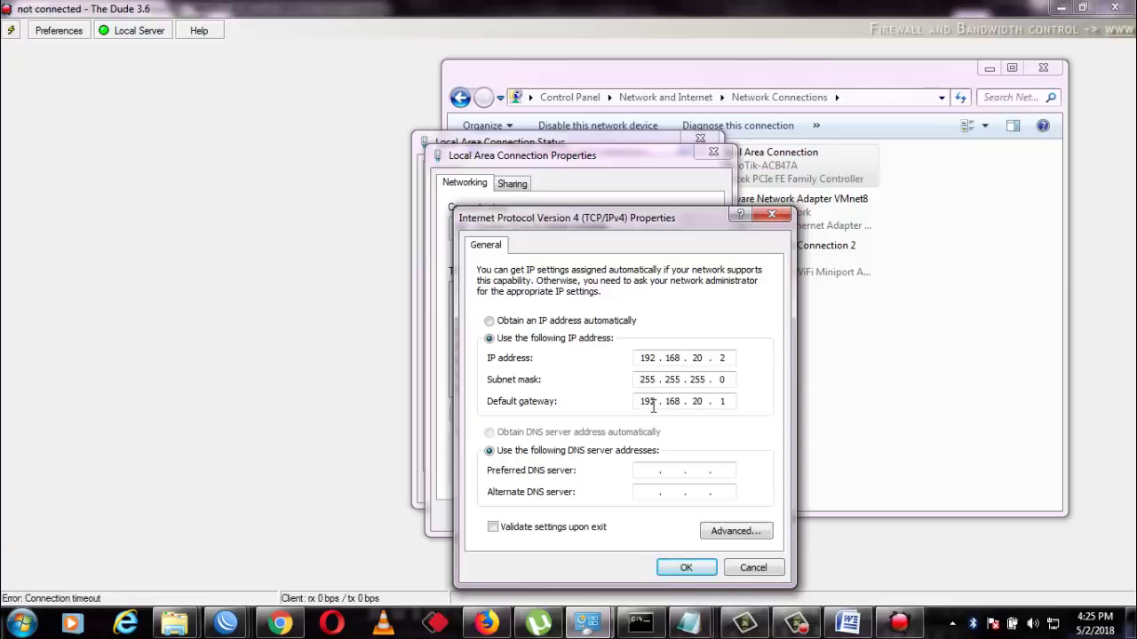
Set the preferred DNS server to 8.8.8.8, apply the Local Area Connection settings and close its dialogs
{"action": "left_click", "coordinate": [647, 470]}
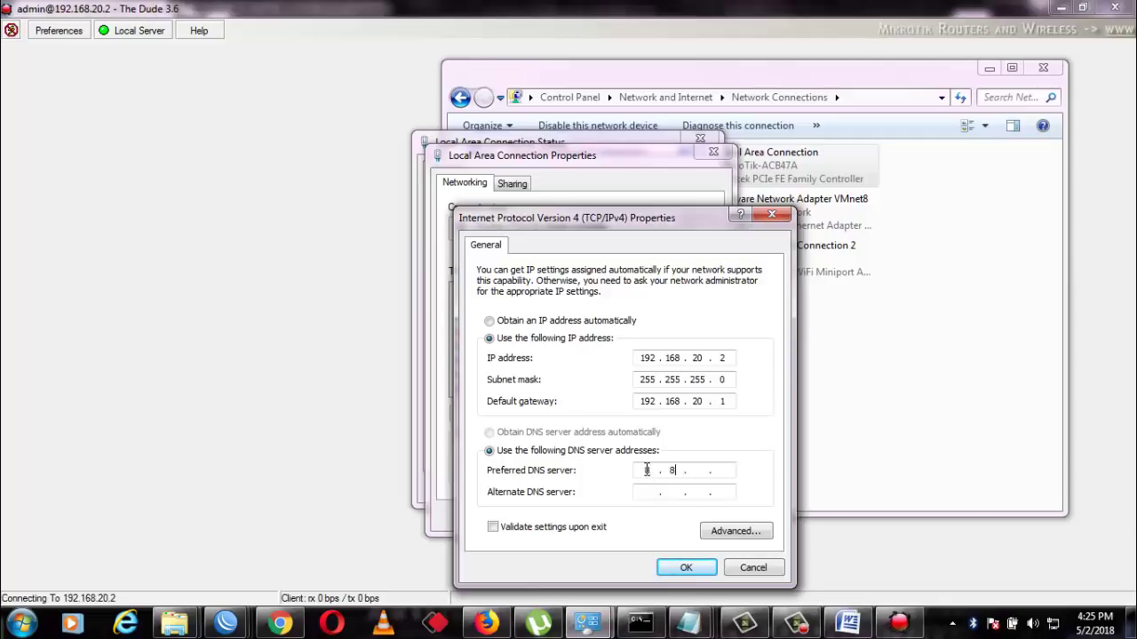
{"action": "type", "text": "8.8.8.8"}
{"action": "left_click", "coordinate": [686, 568]}
{"action": "left_click", "coordinate": [639, 523]}
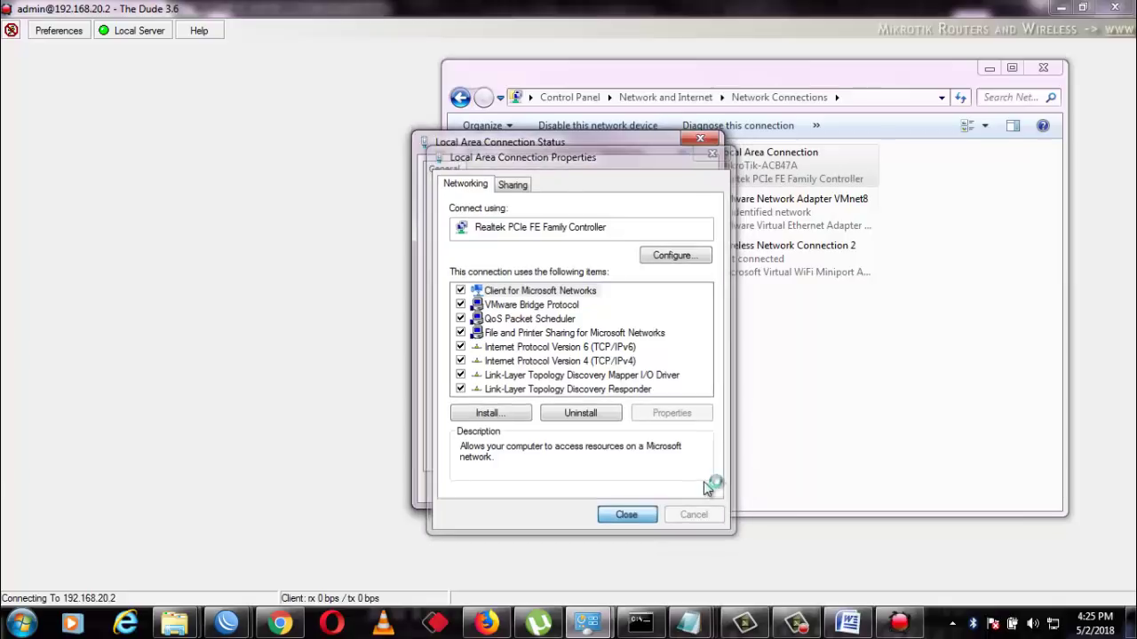
{"action": "left_click", "coordinate": [682, 487]}
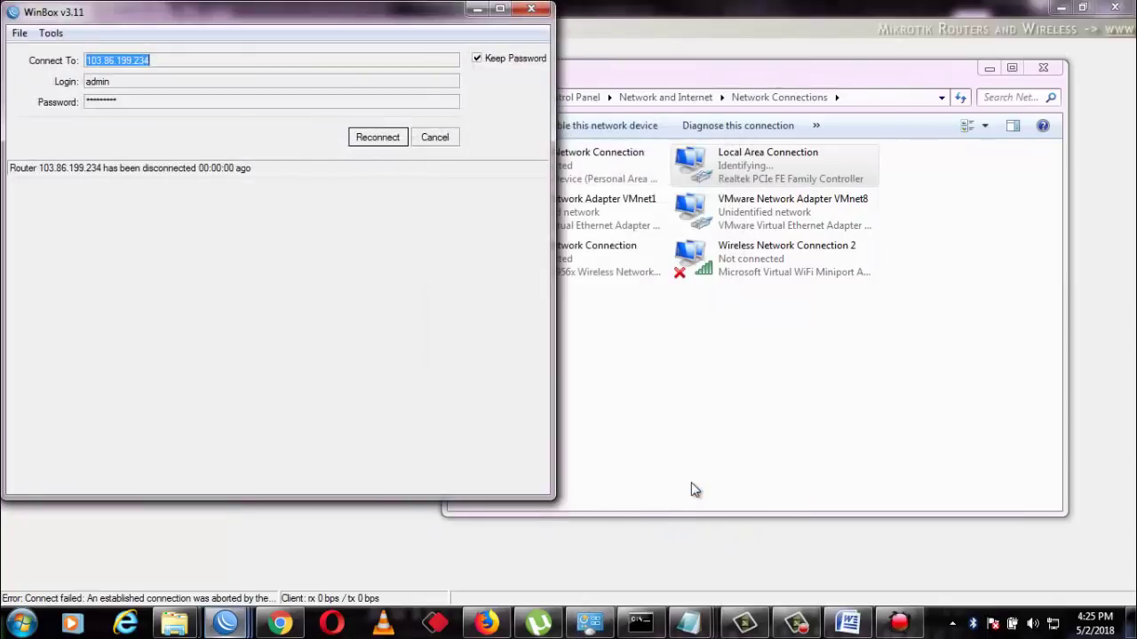
Minimize the disconnected WinBox windows and the Network Connections window to return to The Dude's Local map
{"action": "left_click", "coordinate": [480, 11]}
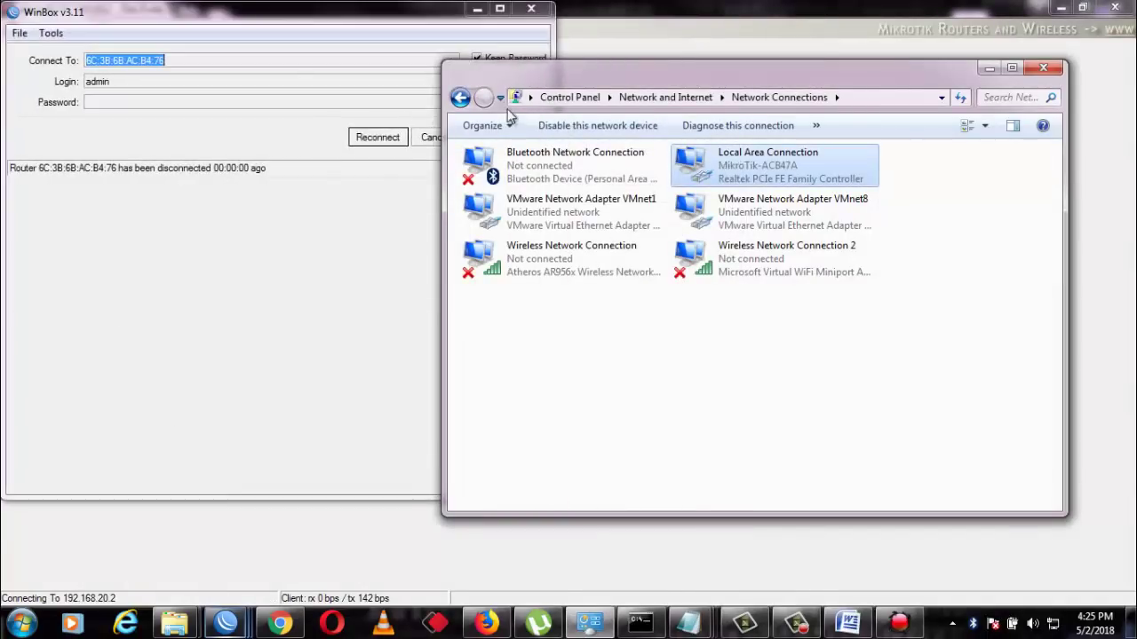
{"action": "left_click", "coordinate": [483, 12]}
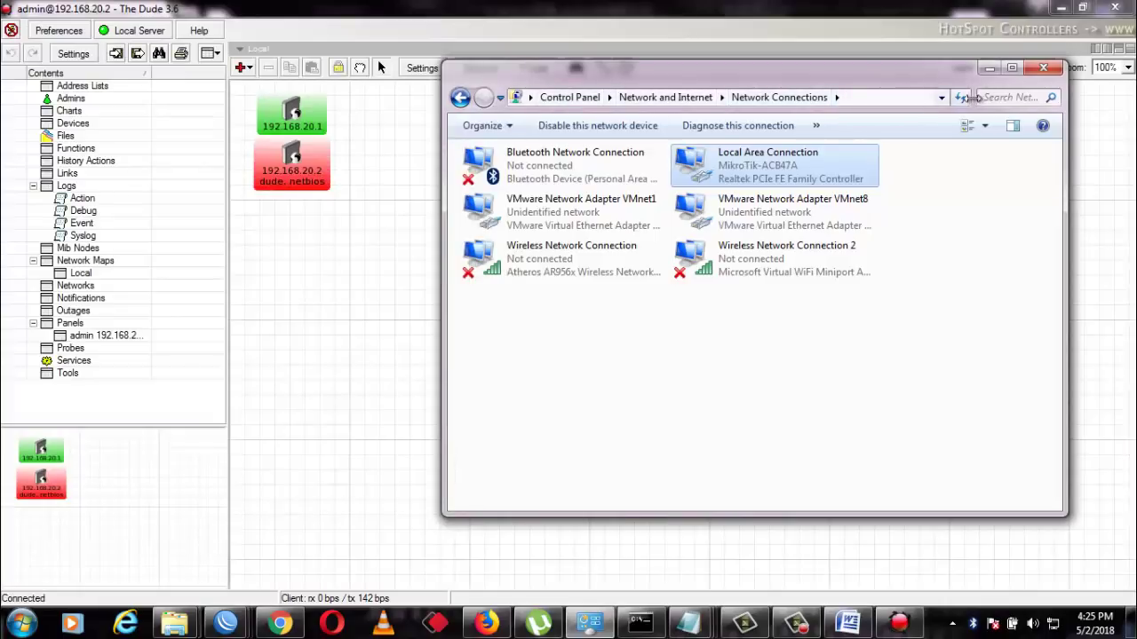
{"action": "left_click", "coordinate": [990, 68]}
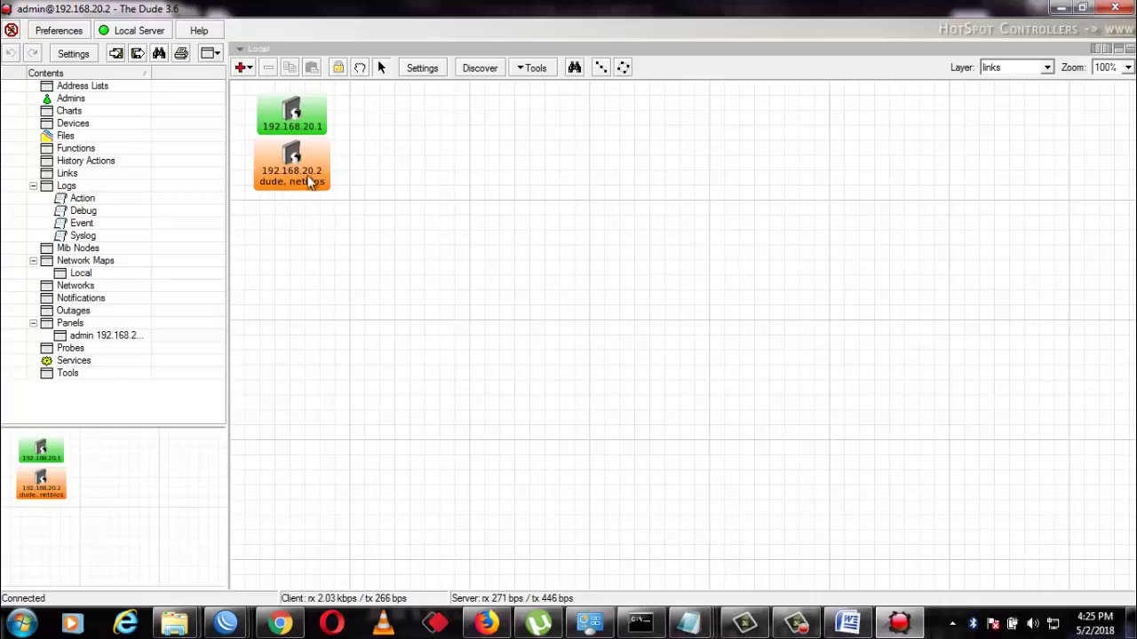
Open device discovery for the Local map and review the network range to scan
{"action": "left_click", "coordinate": [245, 68]}
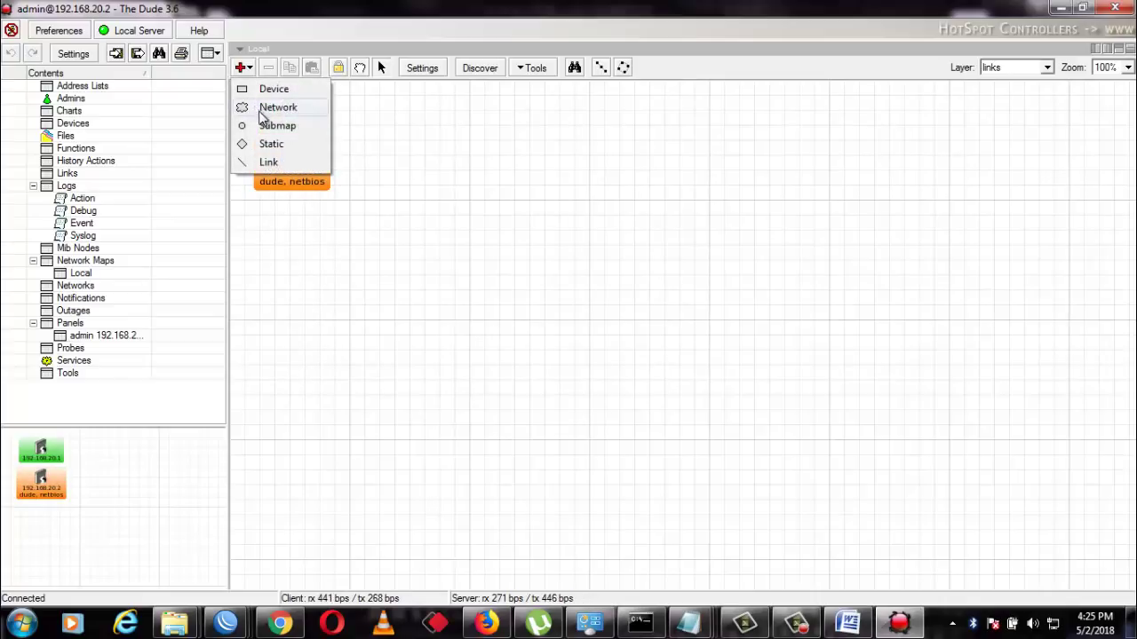
{"action": "left_click", "coordinate": [278, 108]}
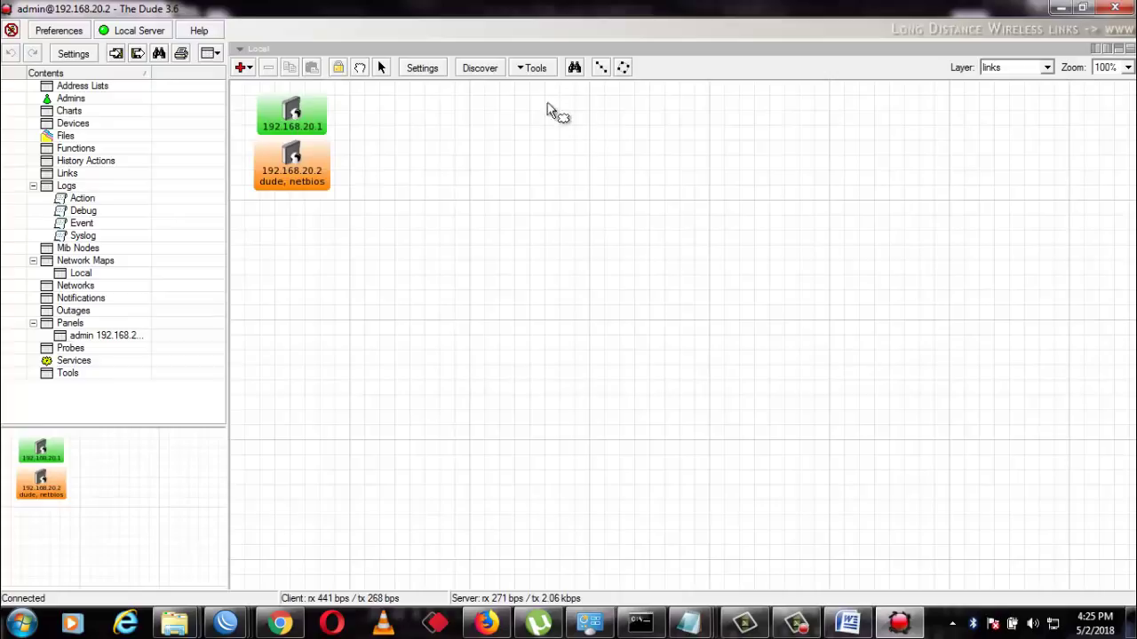
{"action": "left_click", "coordinate": [476, 71]}
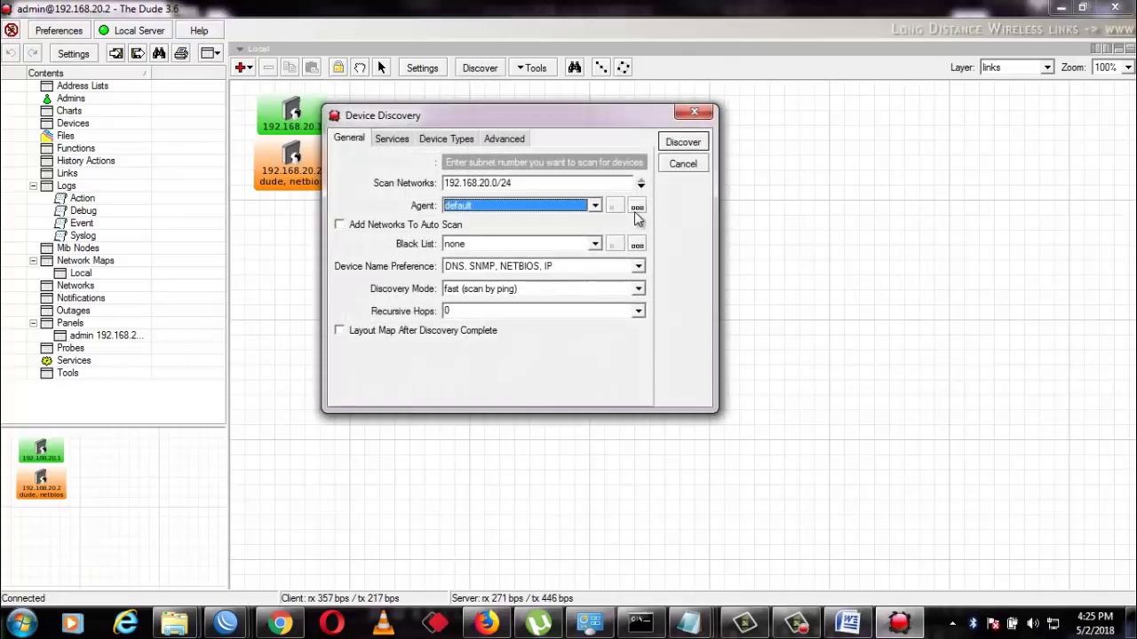
{"action": "left_click", "coordinate": [563, 183]}
{"action": "double_click", "coordinate": [493, 182]}
{"action": "left_click", "coordinate": [564, 185]}
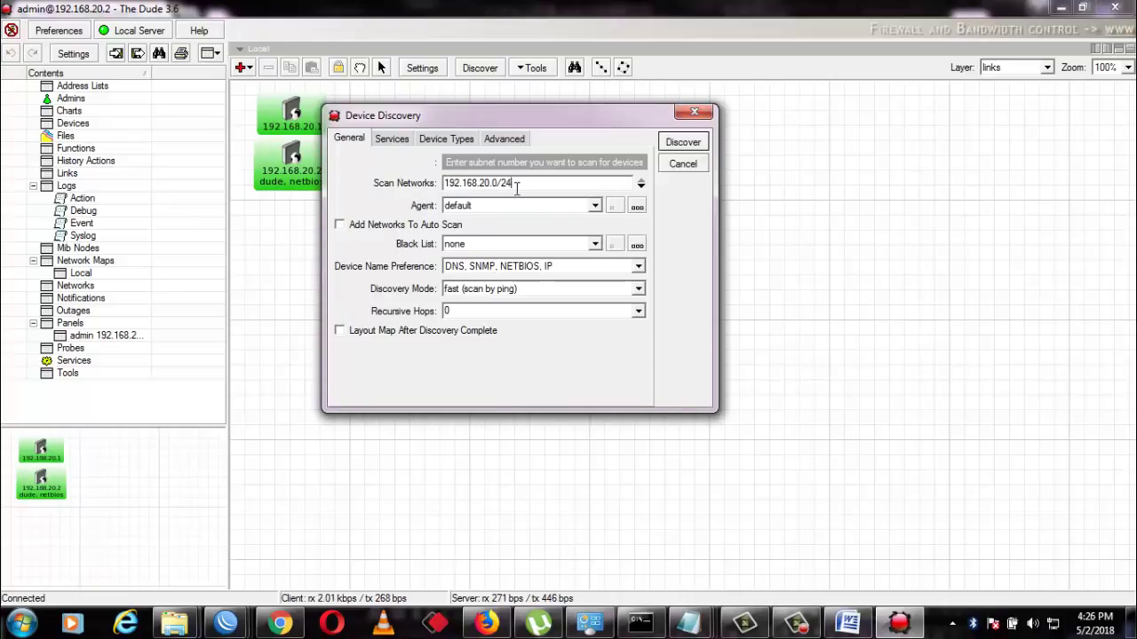
Switch to WinBox, reconnect to the router and check its IP address list
{"action": "left_click", "coordinate": [225, 621]}
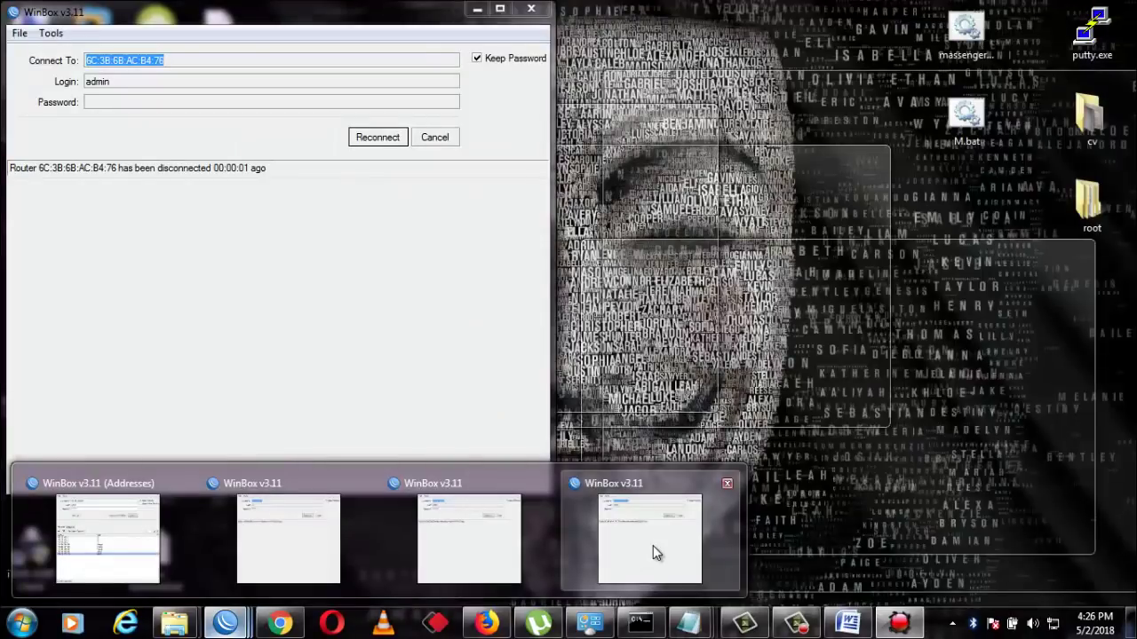
{"action": "left_click", "coordinate": [653, 545]}
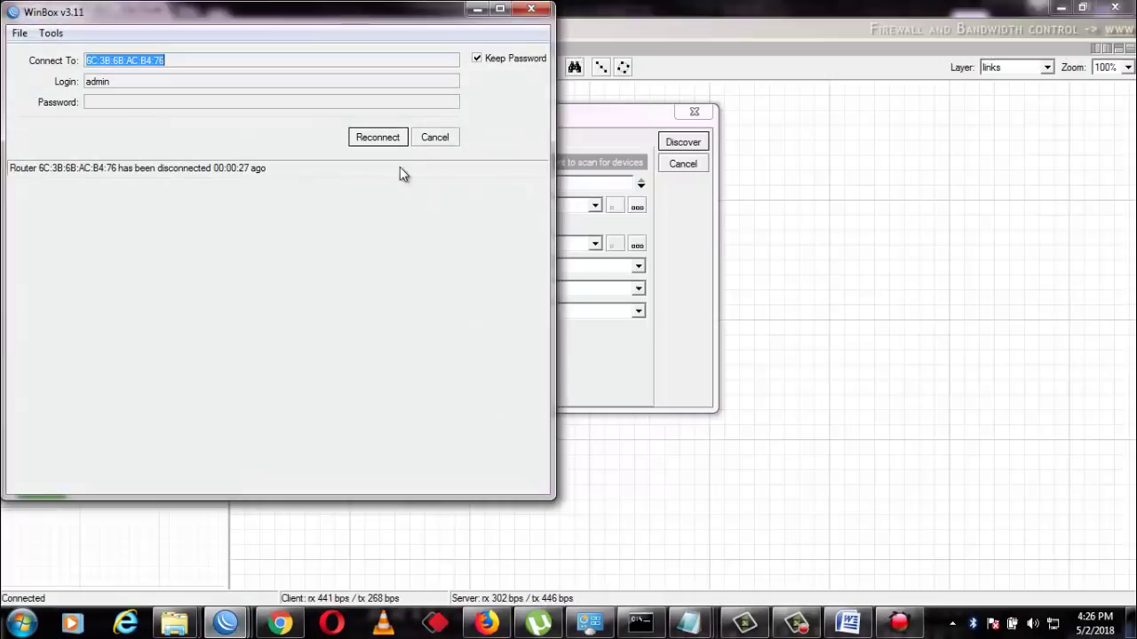
{"action": "left_click", "coordinate": [382, 140]}
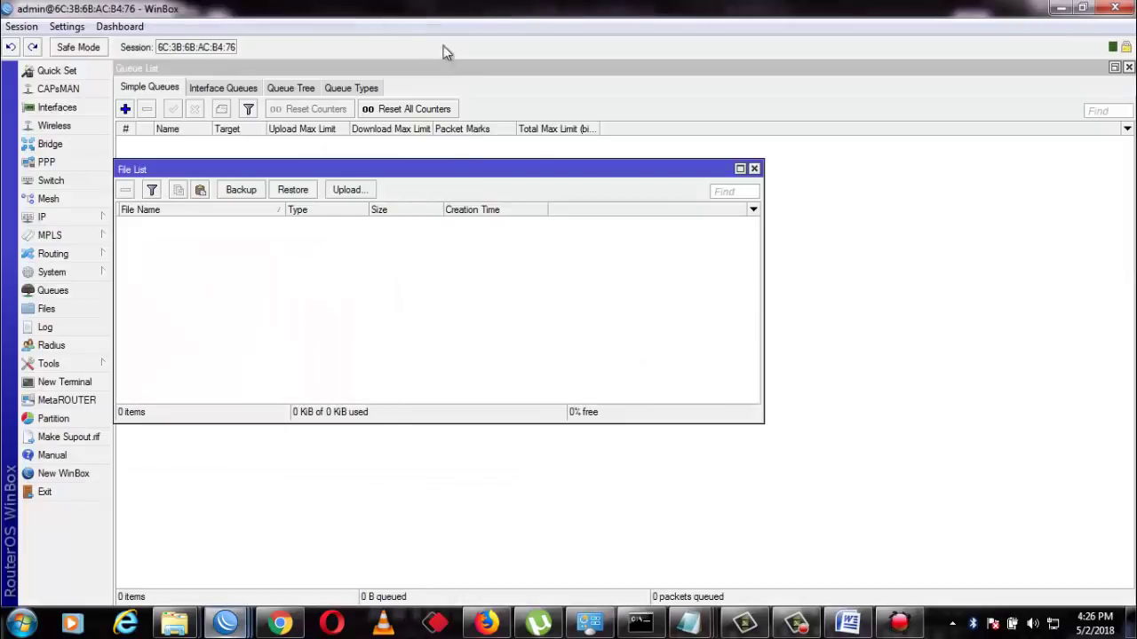
{"action": "left_click_drag", "start_coordinate": [388, 165], "coordinate": [563, 211]}
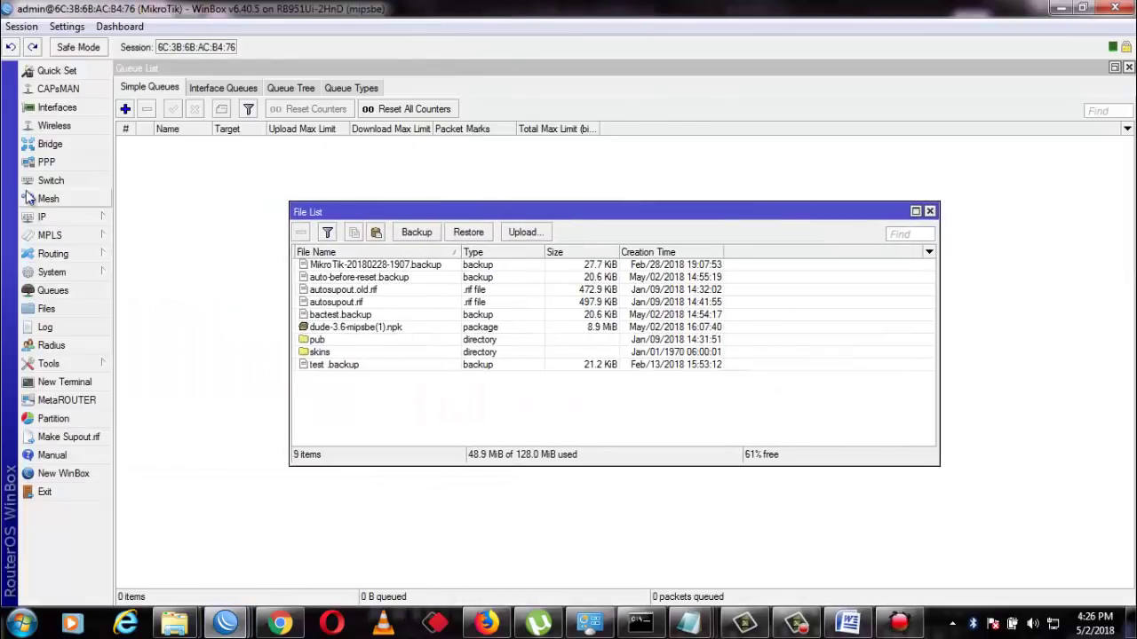
{"action": "left_click", "coordinate": [77, 217]}
{"action": "left_click", "coordinate": [184, 215]}
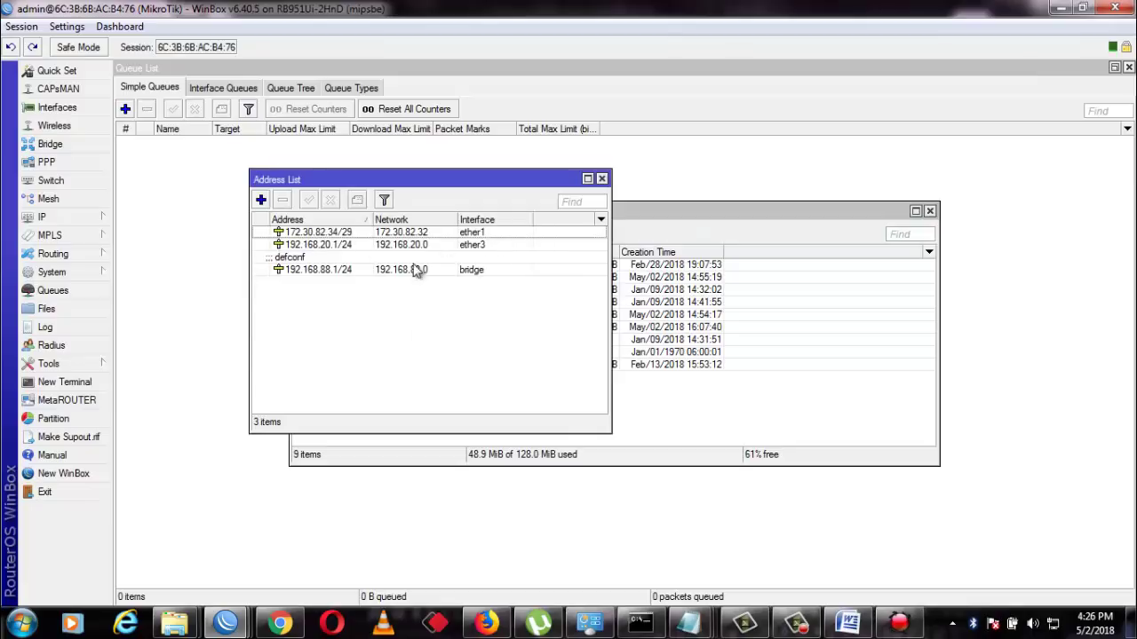
Return to The Dude and discover devices using fast (scan by ping), name preference DNS, SNMP, NETBIOS, IP and 0 recursive hops
{"action": "left_click", "coordinate": [915, 632]}
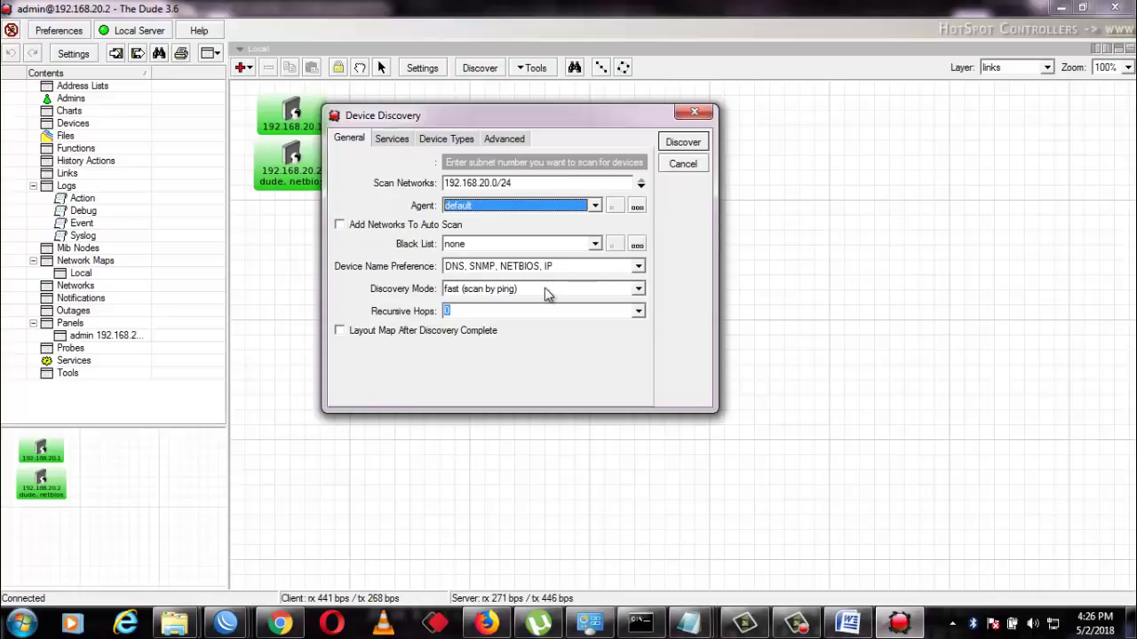
{"action": "left_click", "coordinate": [639, 289]}
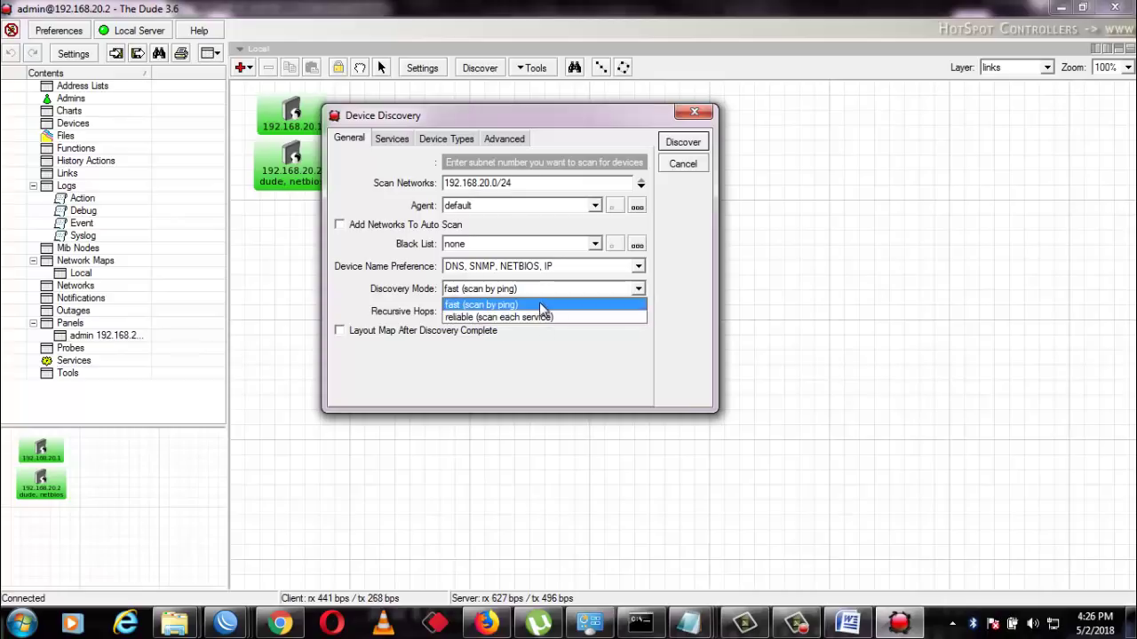
{"action": "left_click", "coordinate": [519, 307]}
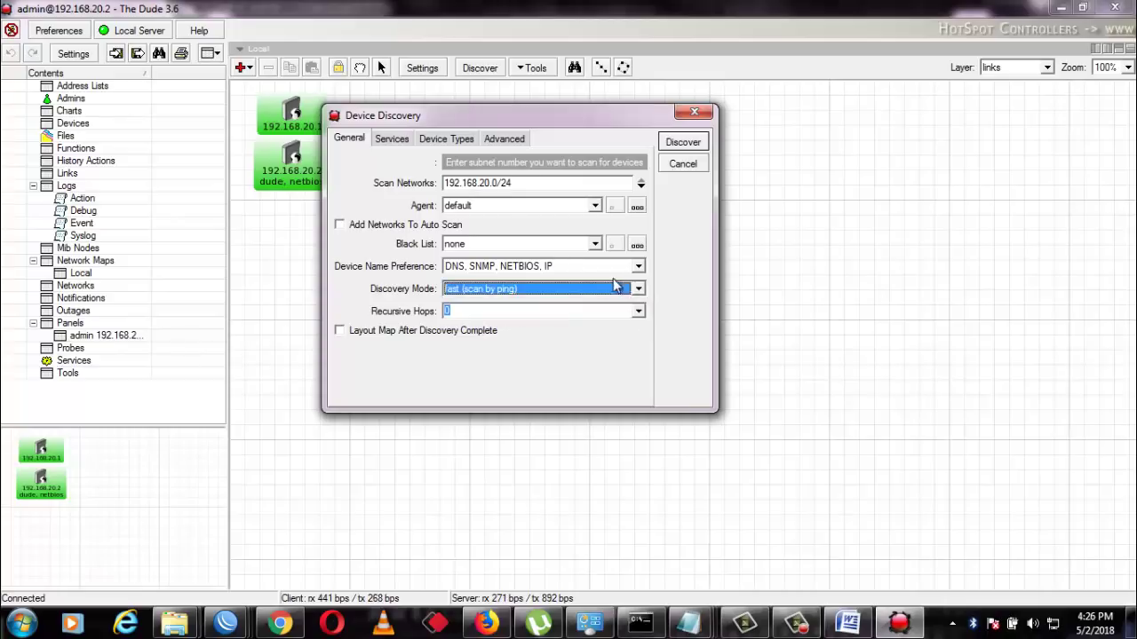
{"action": "left_click", "coordinate": [639, 267]}
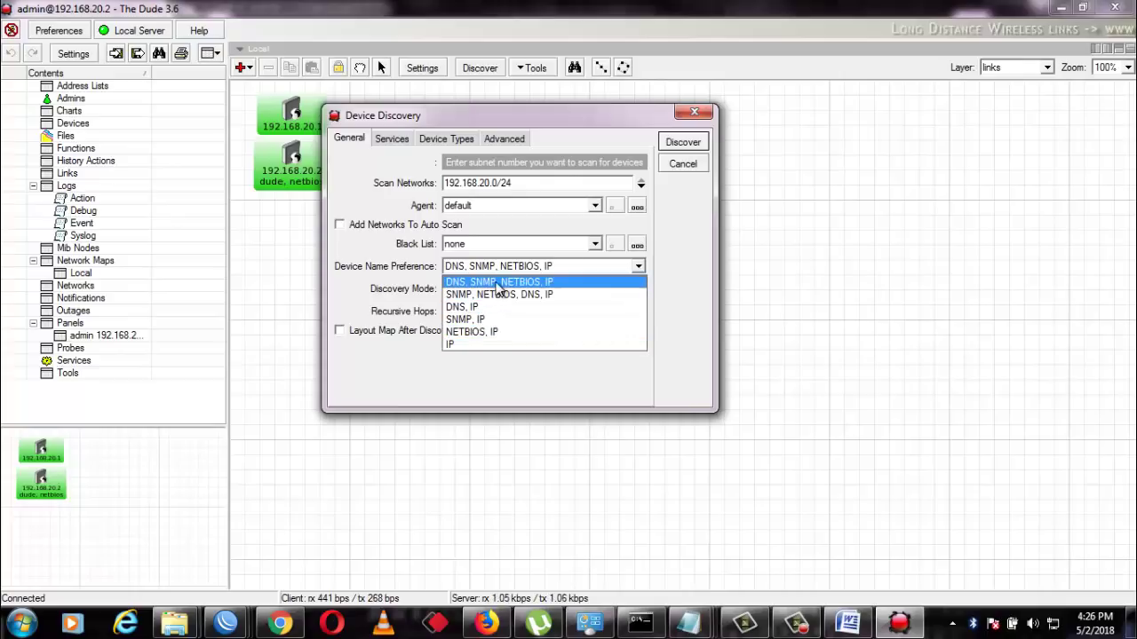
{"action": "left_click", "coordinate": [500, 282]}
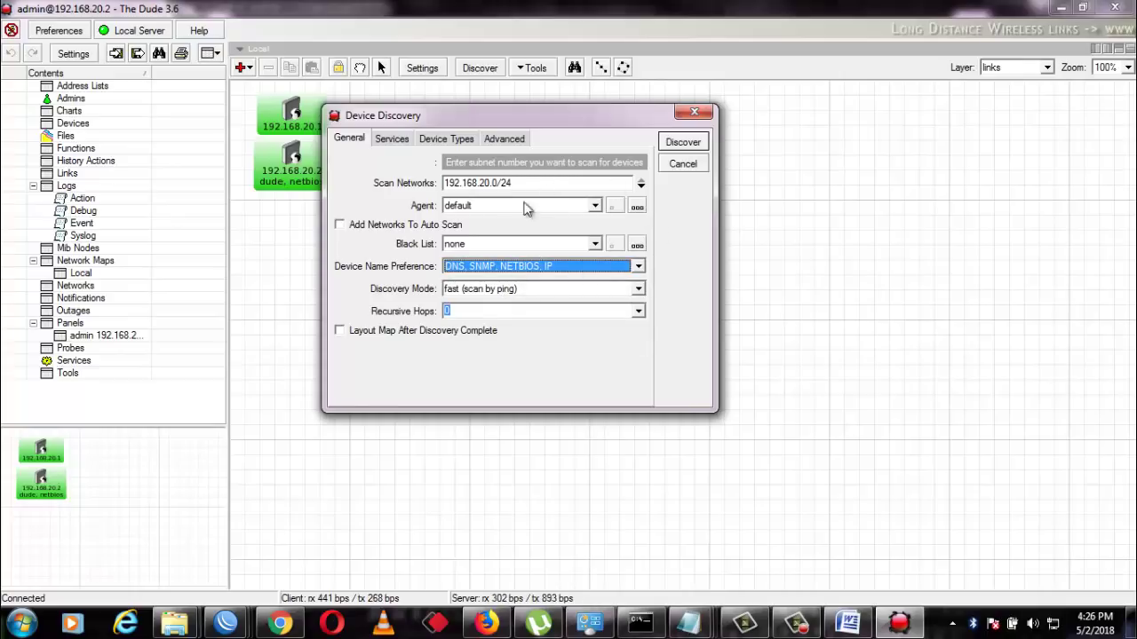
{"action": "left_click", "coordinate": [637, 311]}
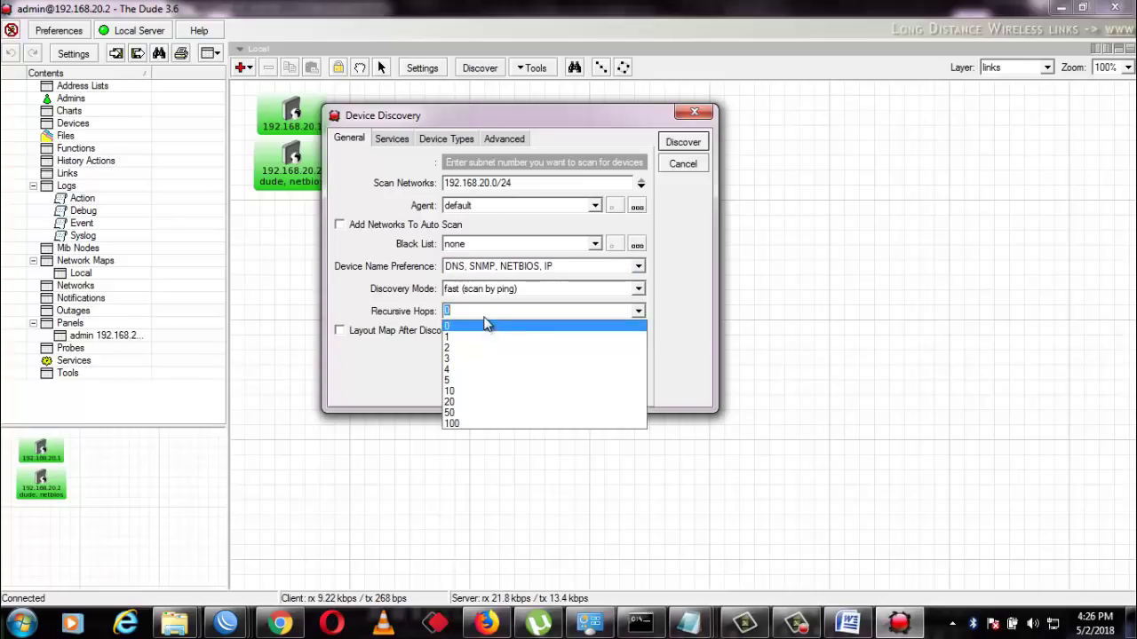
{"action": "left_click", "coordinate": [485, 326]}
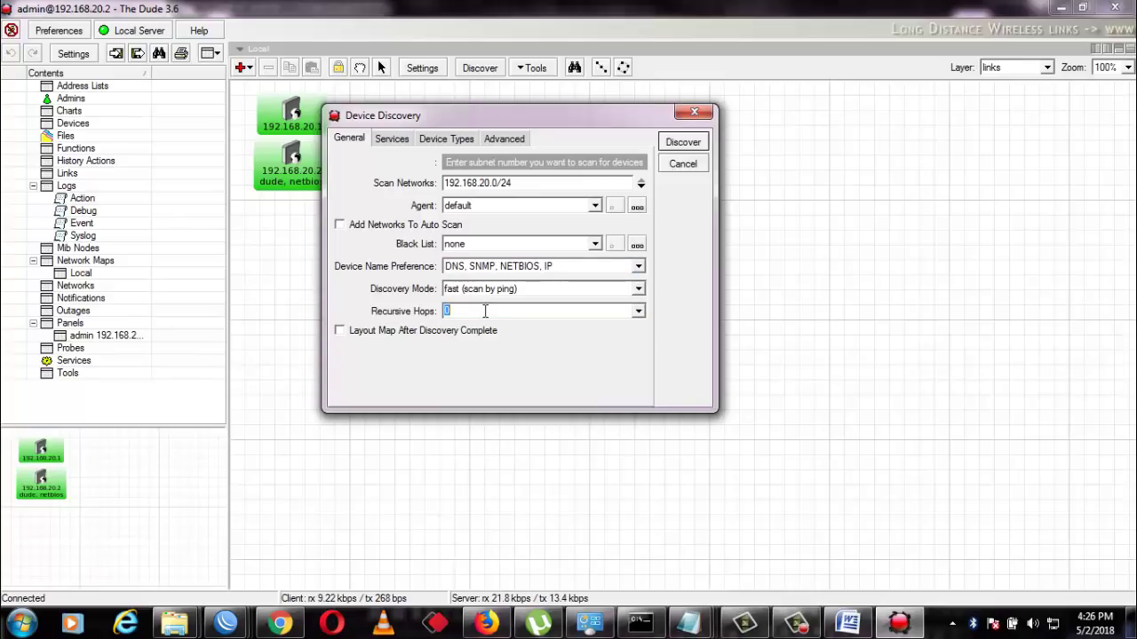
{"action": "left_click", "coordinate": [683, 142]}
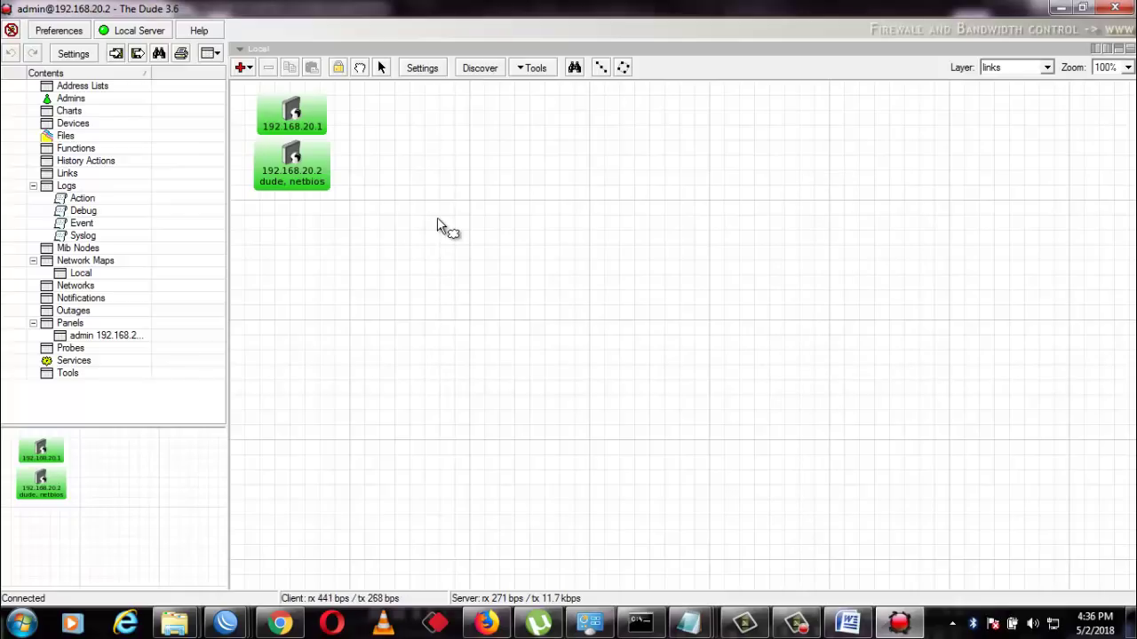
Disconnect from the Dude server and reconnect to 192.168.20.2 on port 2211 in secure mode as admin
{"action": "left_click", "coordinate": [12, 31]}
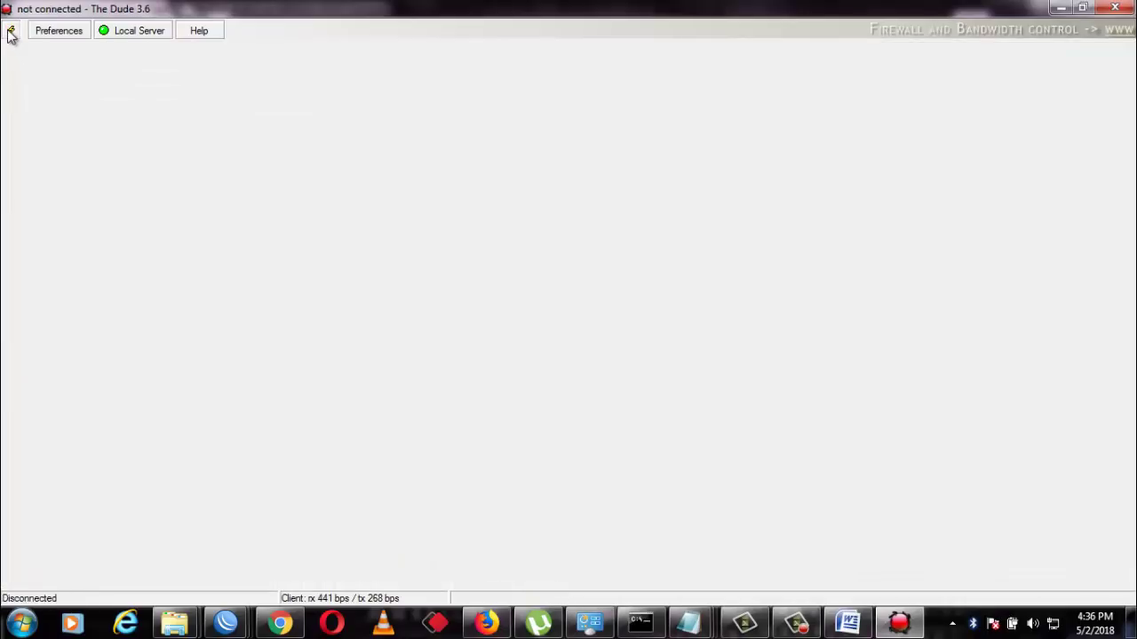
{"action": "left_click", "coordinate": [11, 31]}
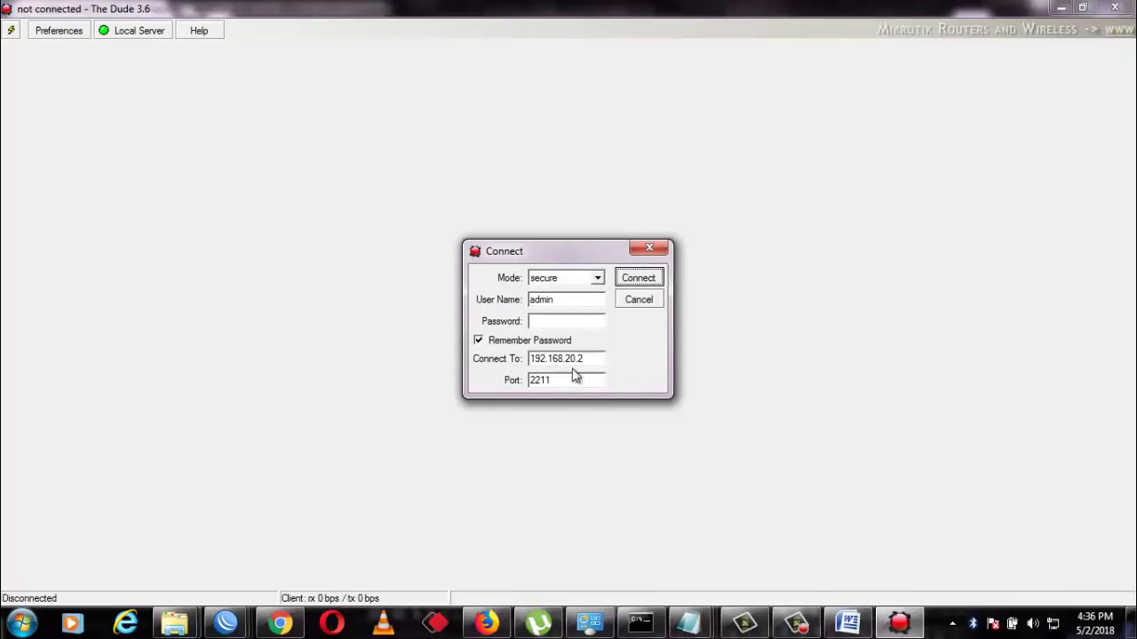
{"action": "left_click", "coordinate": [638, 280]}
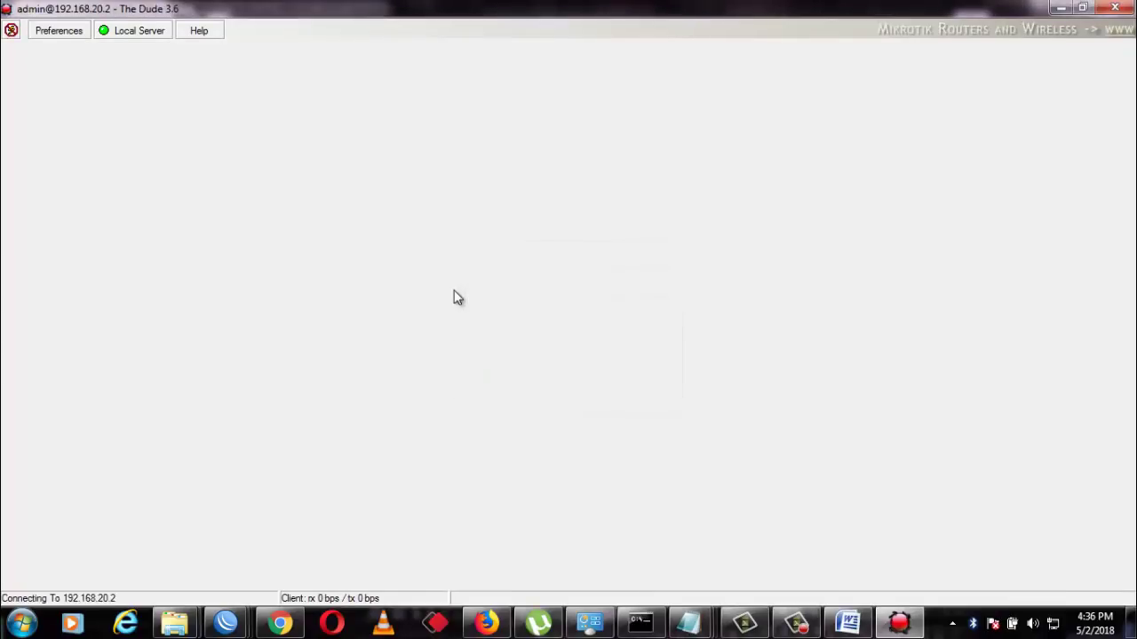
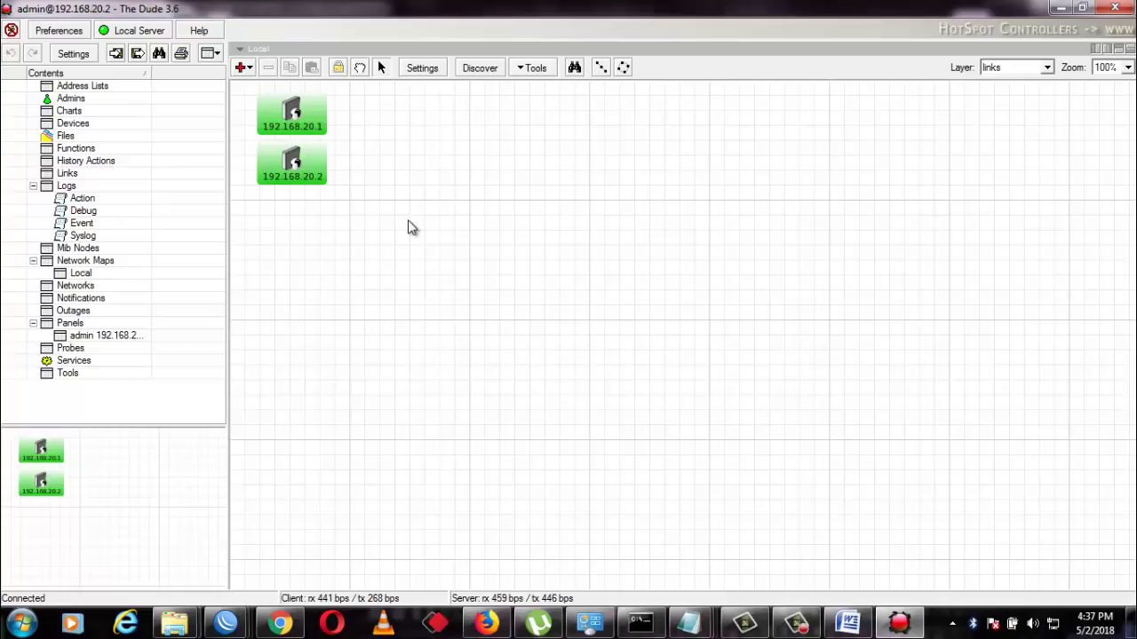
Run device discovery again on the 192.168.20.0/24 network with the default agent
{"action": "left_click", "coordinate": [478, 69]}
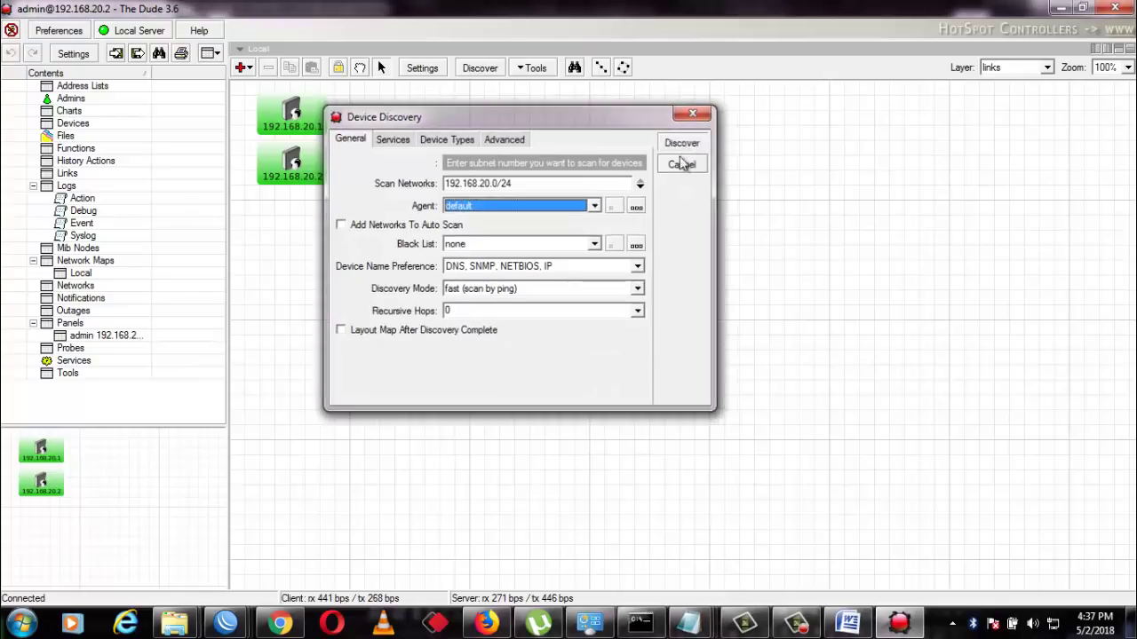
{"action": "left_click", "coordinate": [681, 143]}
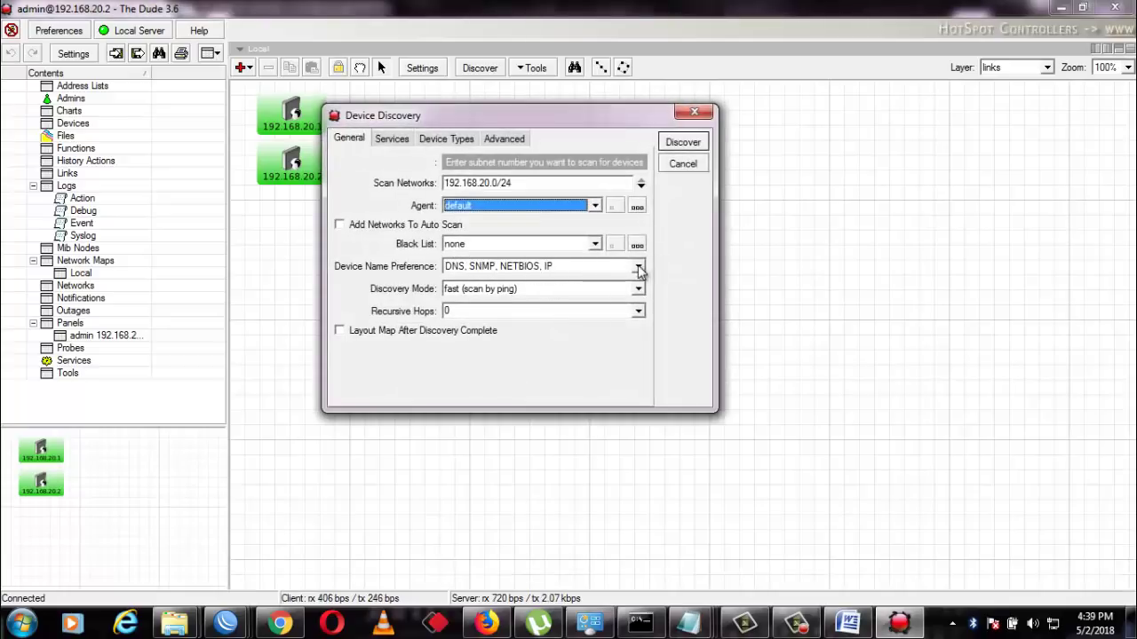
Set the device name preference to IP and recursive hops to 3, and start discovery on the 192.168.20.0/24 network
{"action": "left_click", "coordinate": [638, 266]}
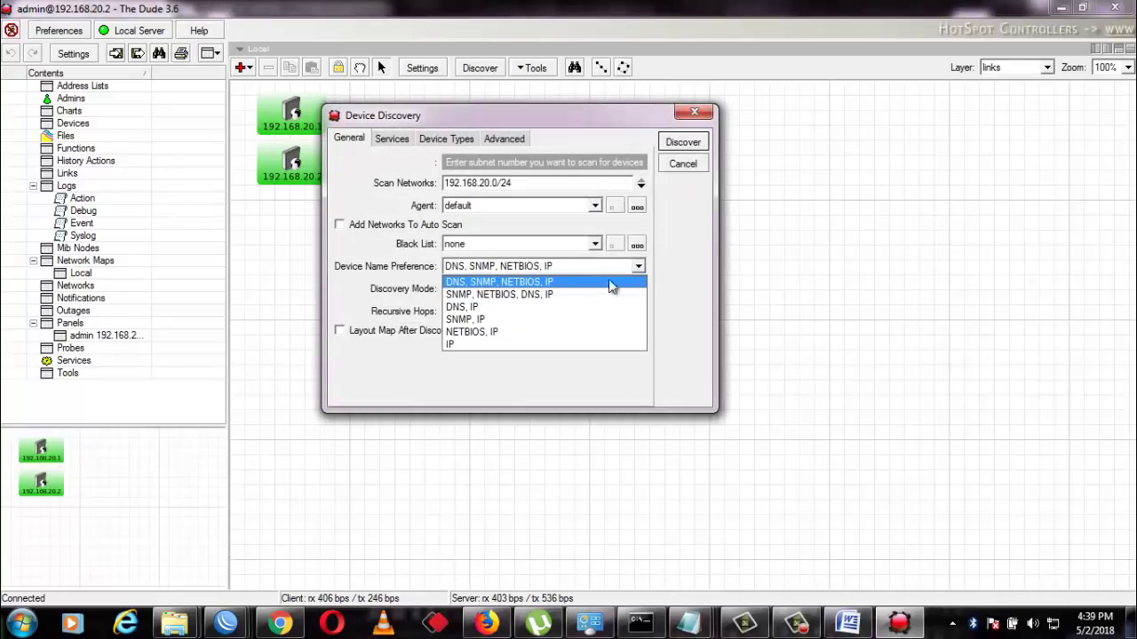
{"action": "left_click", "coordinate": [530, 296]}
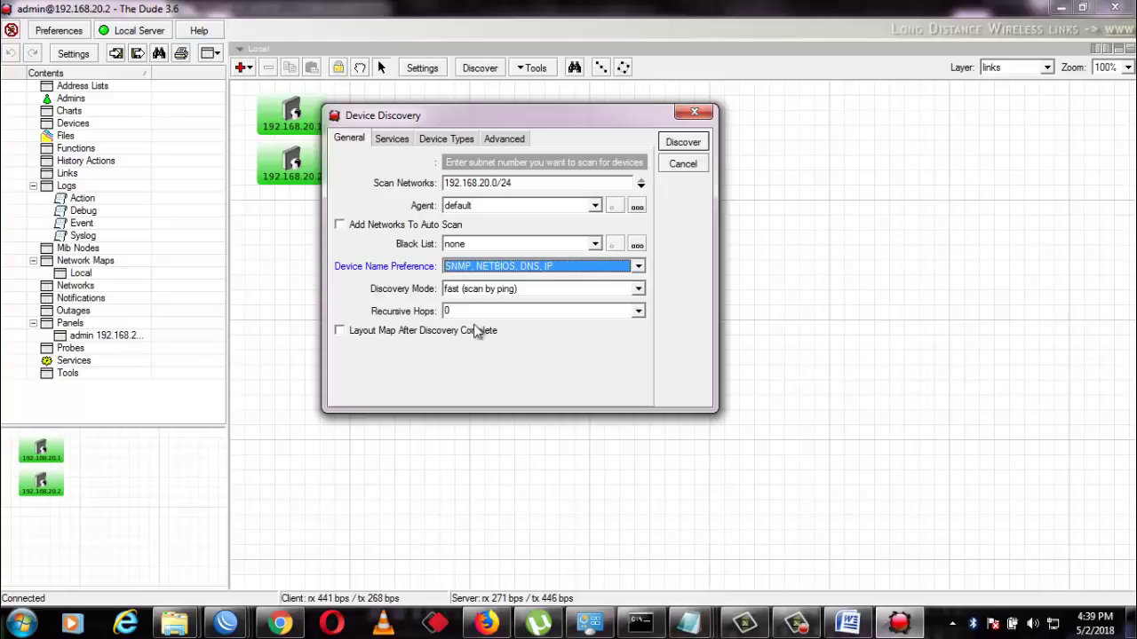
{"action": "left_click", "coordinate": [637, 266]}
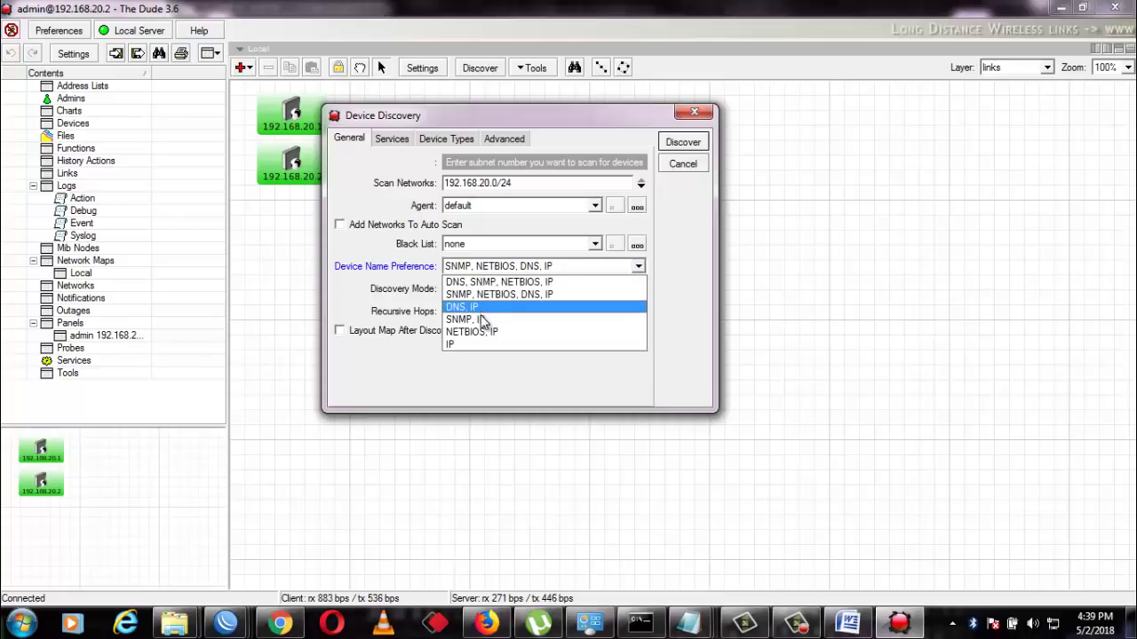
{"action": "left_click", "coordinate": [480, 345]}
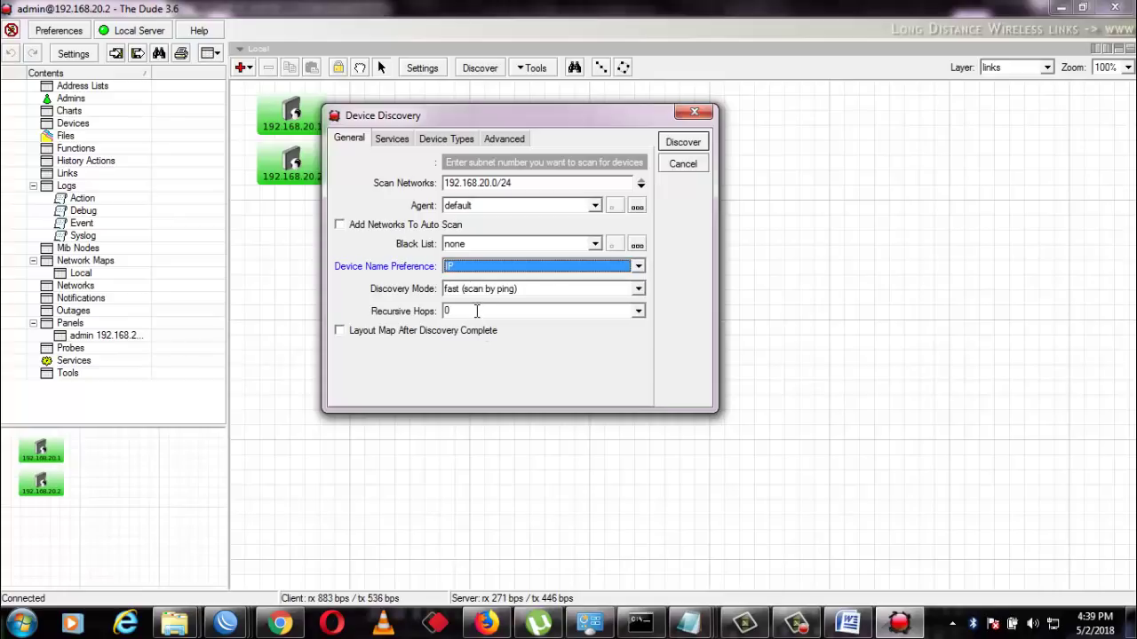
{"action": "left_click", "coordinate": [638, 311]}
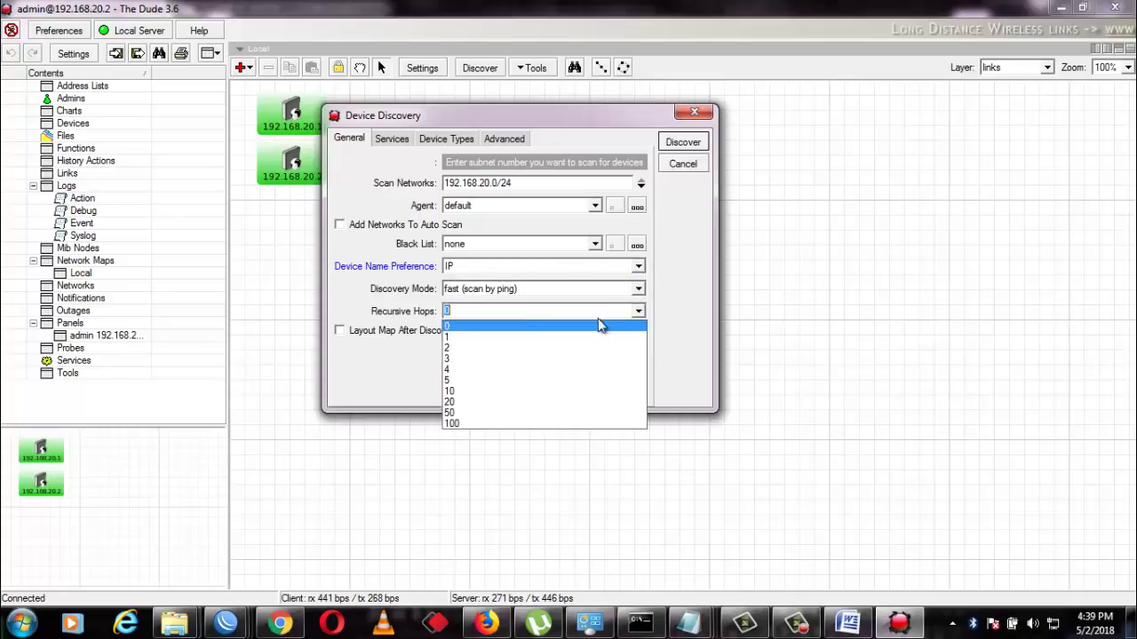
{"action": "left_click", "coordinate": [476, 357]}
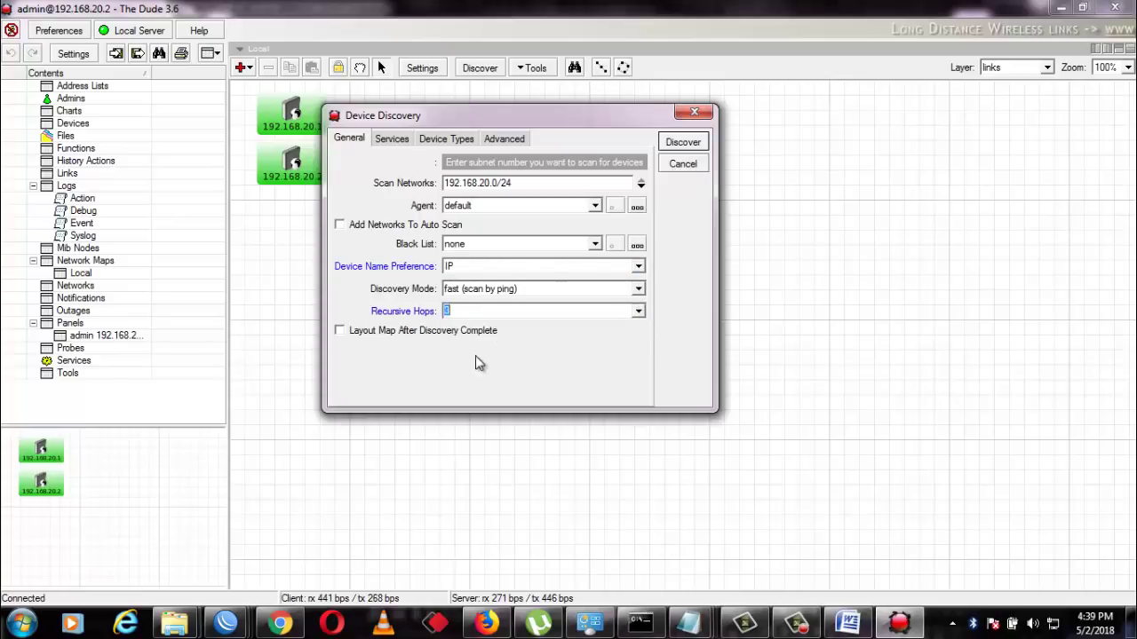
{"action": "left_click", "coordinate": [684, 143]}
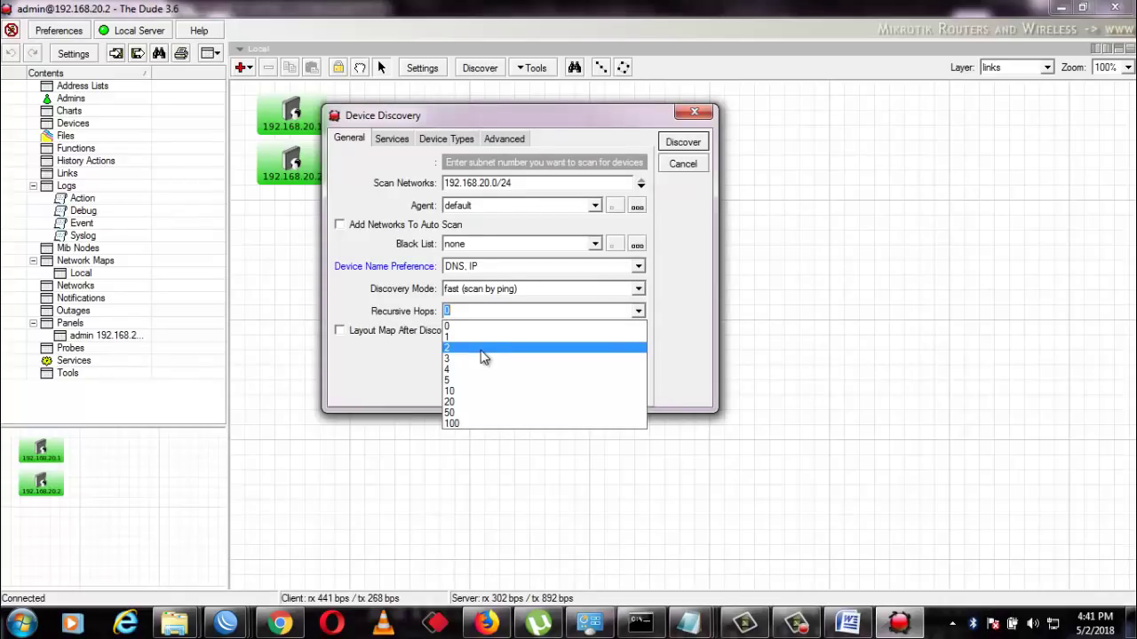
Run discovery with recursive hops set to 3 and the mode set to reliable (scan each service)
{"action": "left_click", "coordinate": [484, 359]}
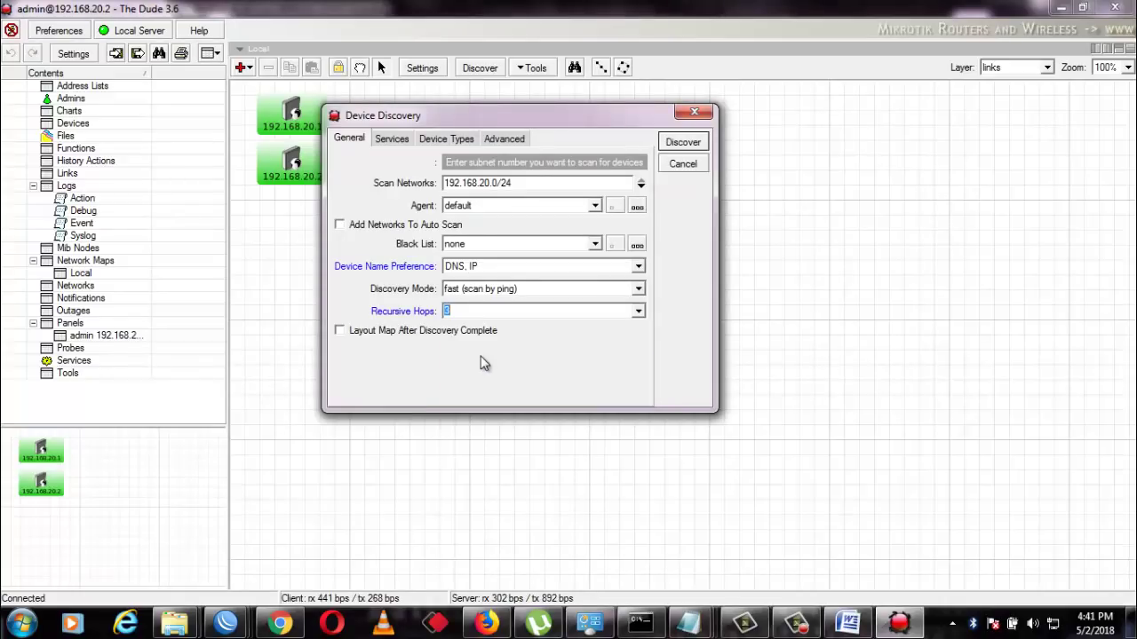
{"action": "left_click", "coordinate": [638, 289]}
{"action": "left_click", "coordinate": [521, 325]}
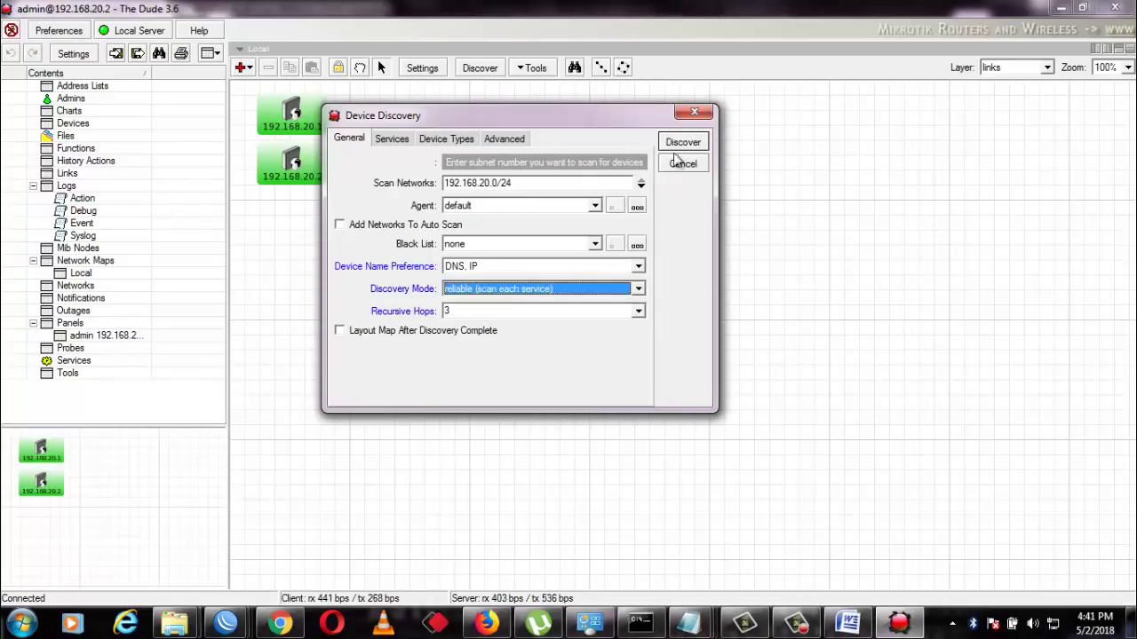
{"action": "left_click", "coordinate": [682, 147]}
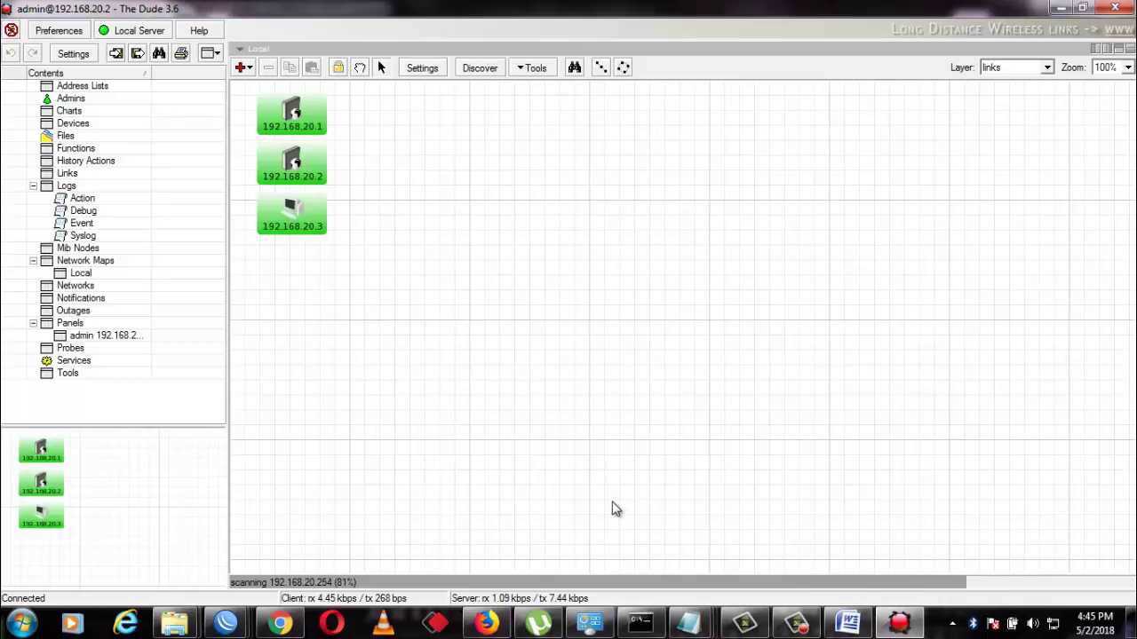
Switch to Notepad and add the text "here i connect one new pc with ip" below the existing note
{"action": "mouse_move", "coordinate": [860, 628]}
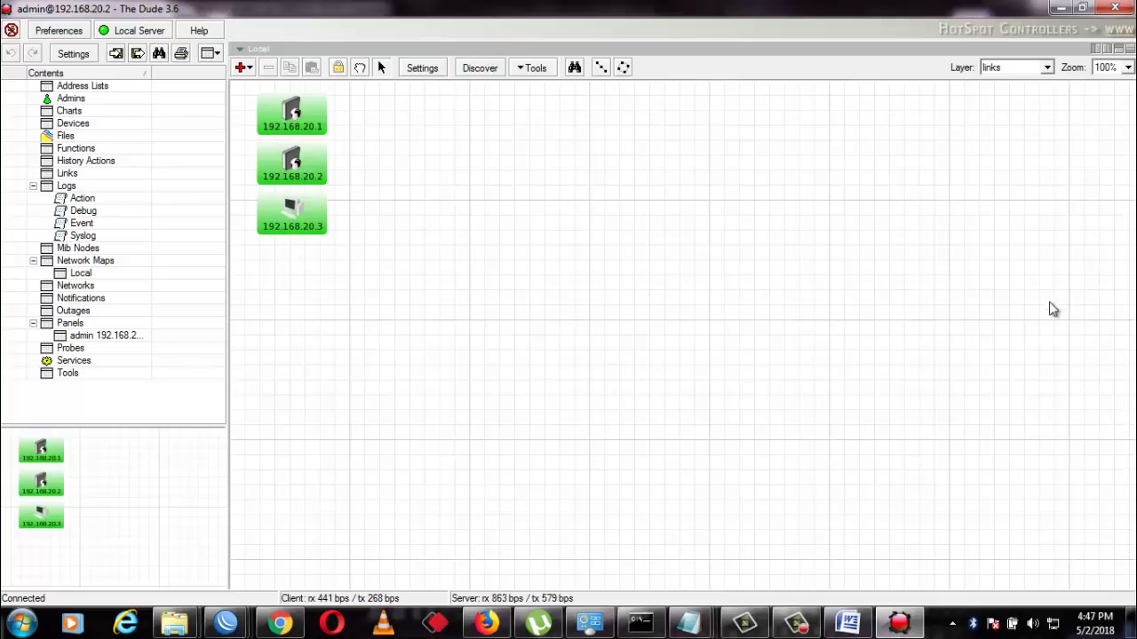
{"action": "mouse_move", "coordinate": [692, 626]}
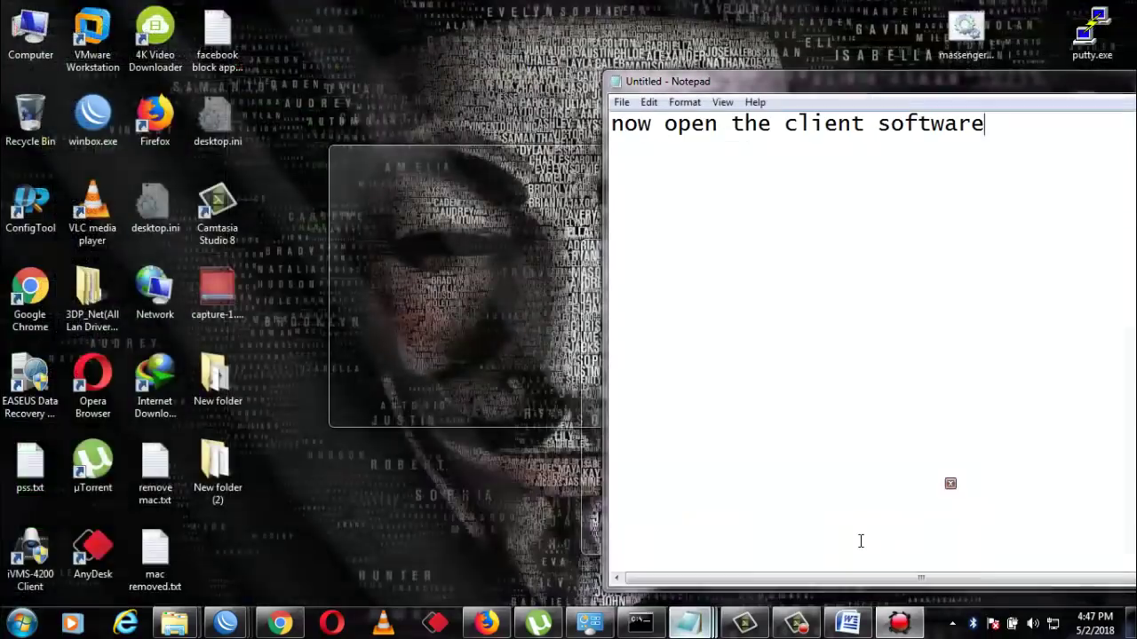
{"action": "left_click", "coordinate": [858, 541]}
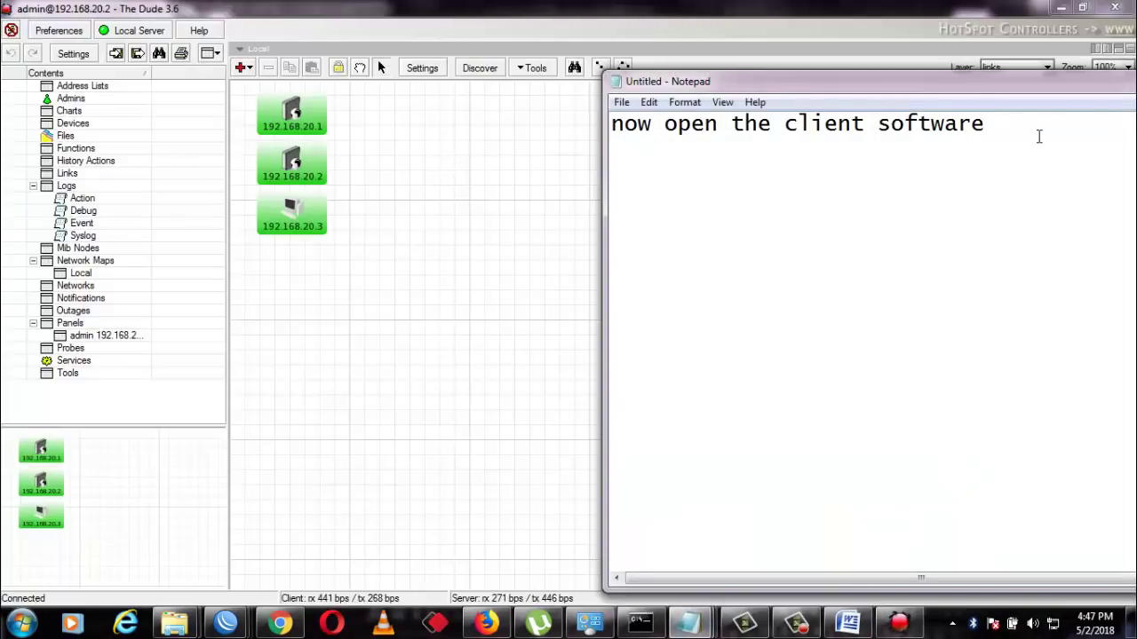
{"action": "key", "text": "Return"}
{"action": "type", "text": "here"}
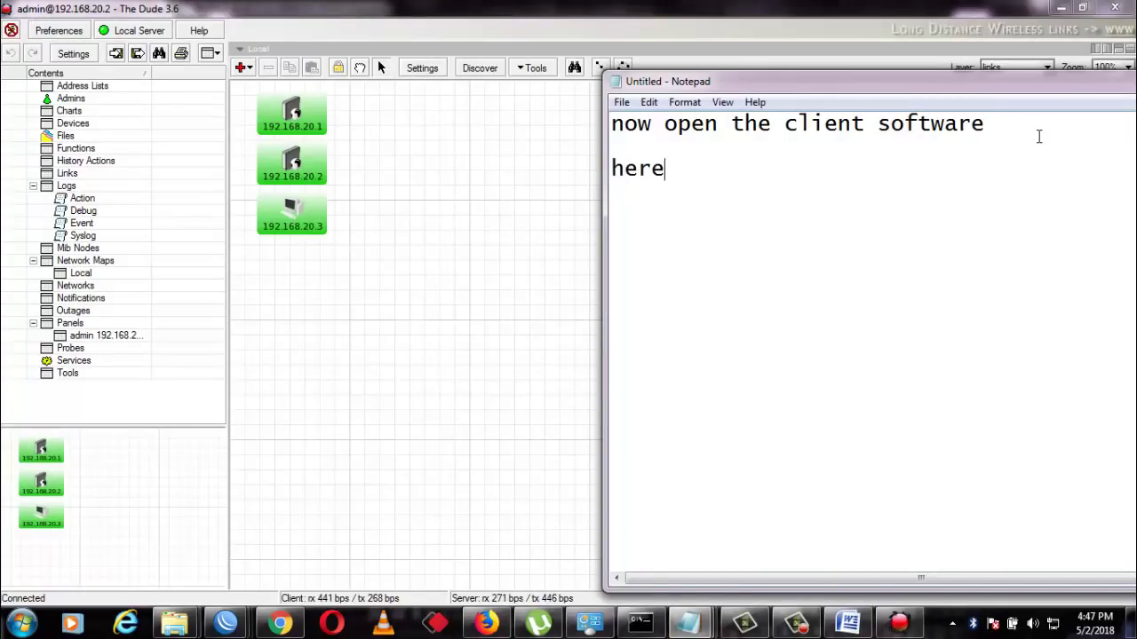
{"action": "type", "text": " i coo"}
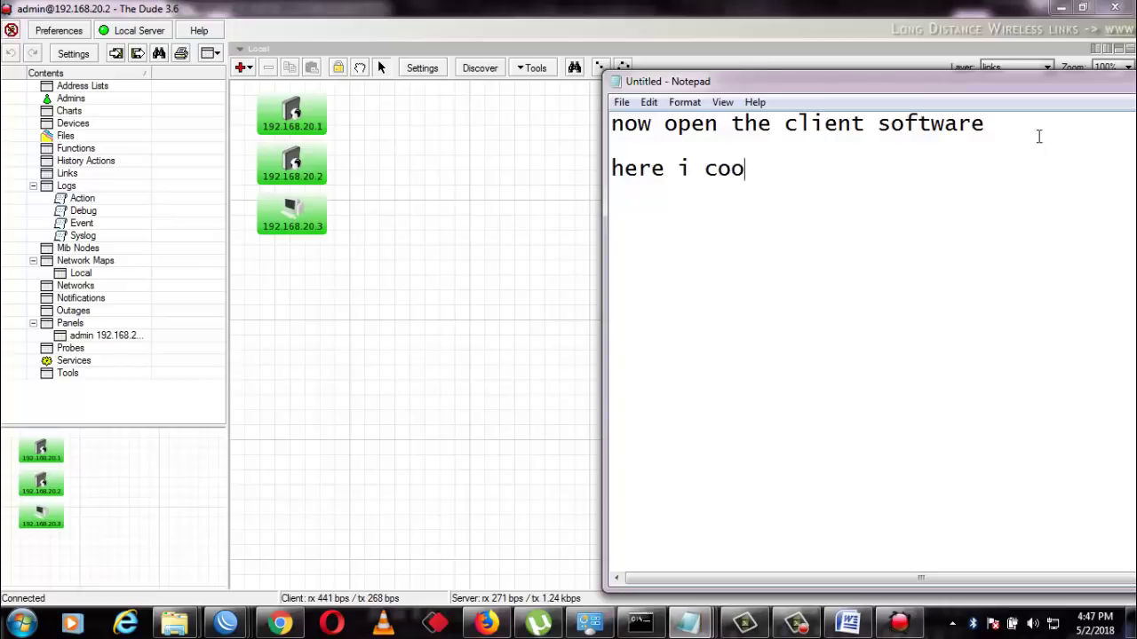
{"action": "key", "text": "BackSpace"}
{"action": "type", "text": "nnect "}
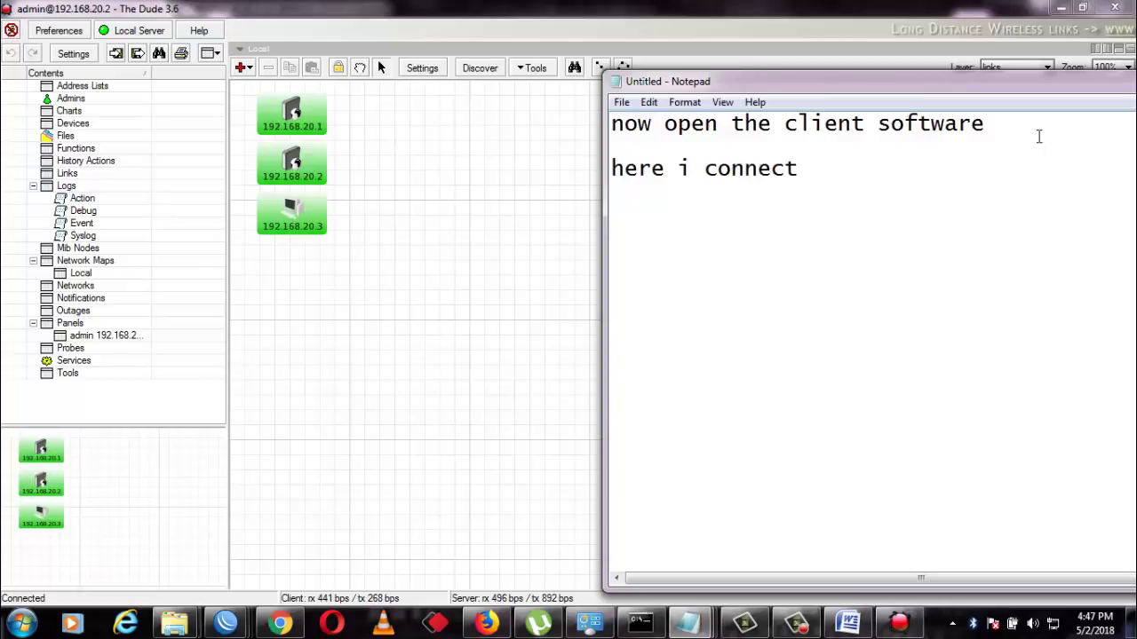
{"action": "type", "text": "one "}
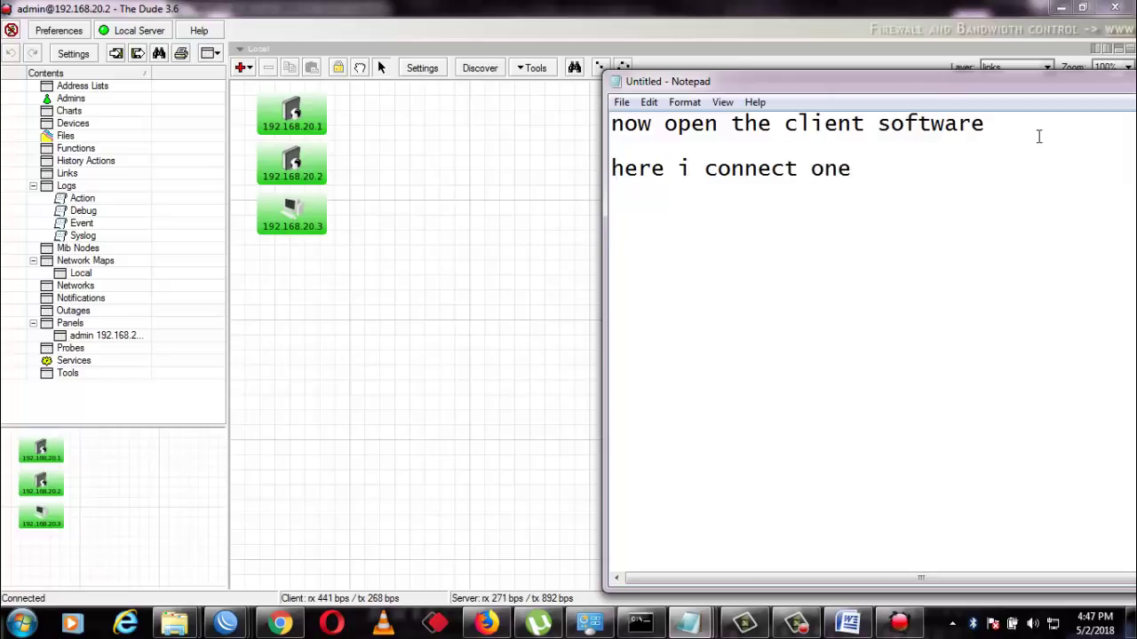
{"action": "type", "text": "new pc "}
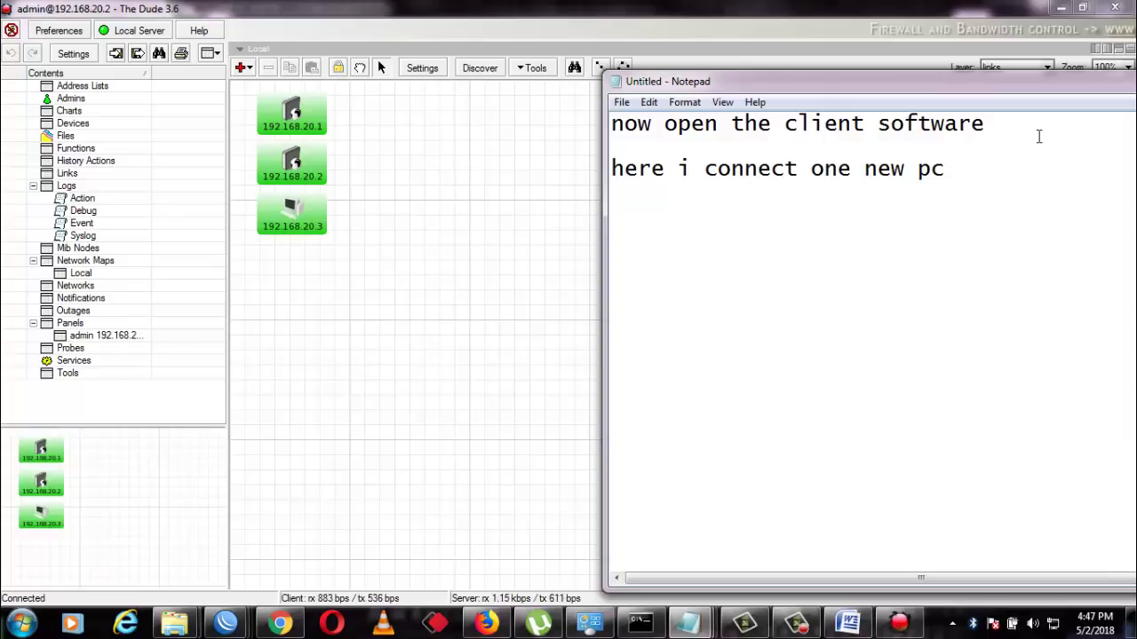
{"action": "type", "text": "with "}
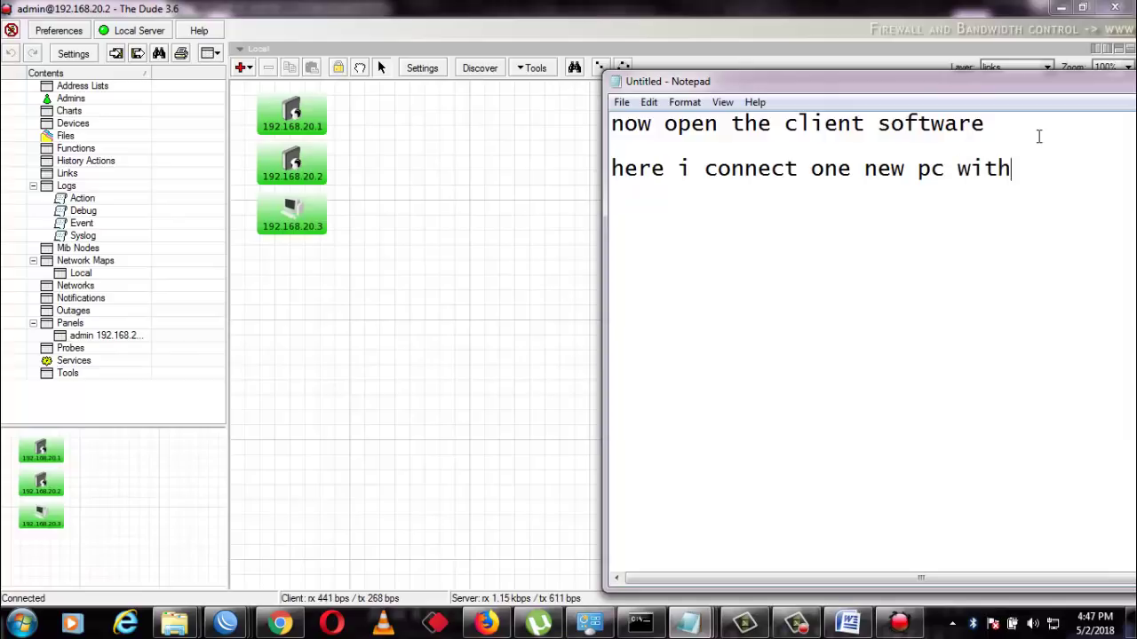
{"action": "type", "text": "ip"}
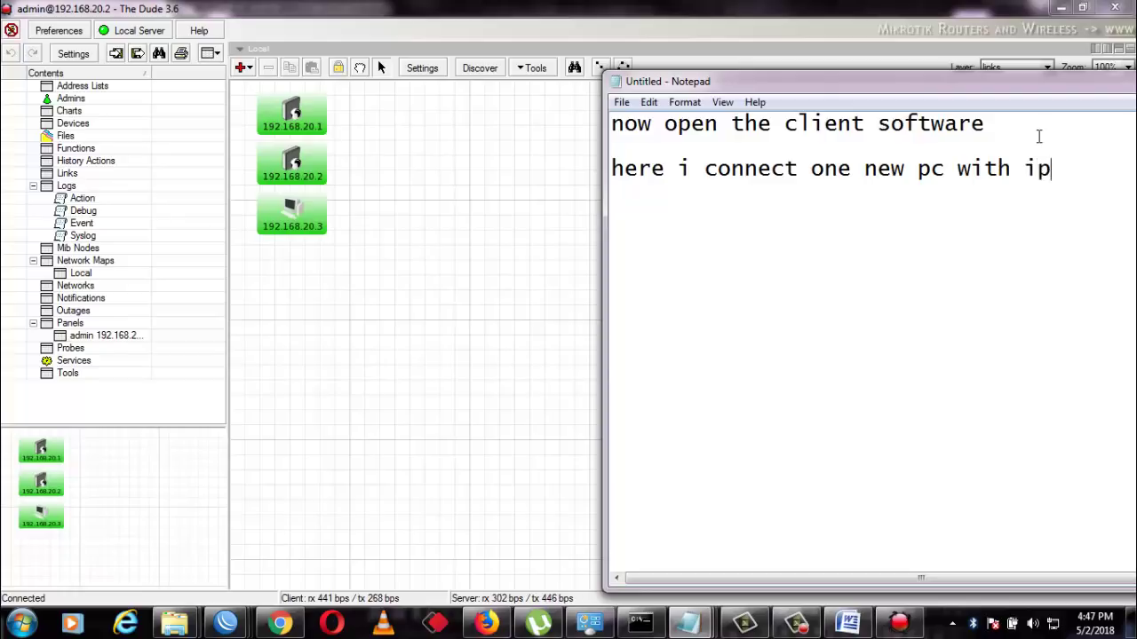
Break the note before "ip" onto a new line and add the address 192.168.20.3 after it
{"action": "key", "text": "Left"}
{"action": "key", "text": "Left"}
{"action": "key", "text": "Return"}
{"action": "key", "text": "End"}
{"action": "type", "text": "192.168."}
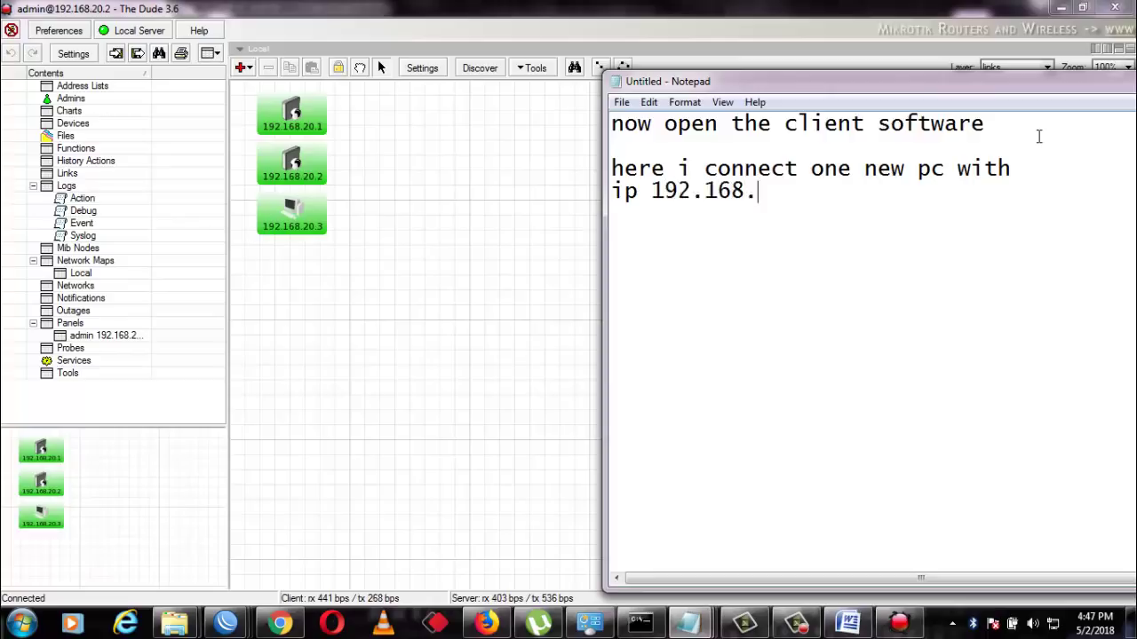
{"action": "type", "text": "20.3"}
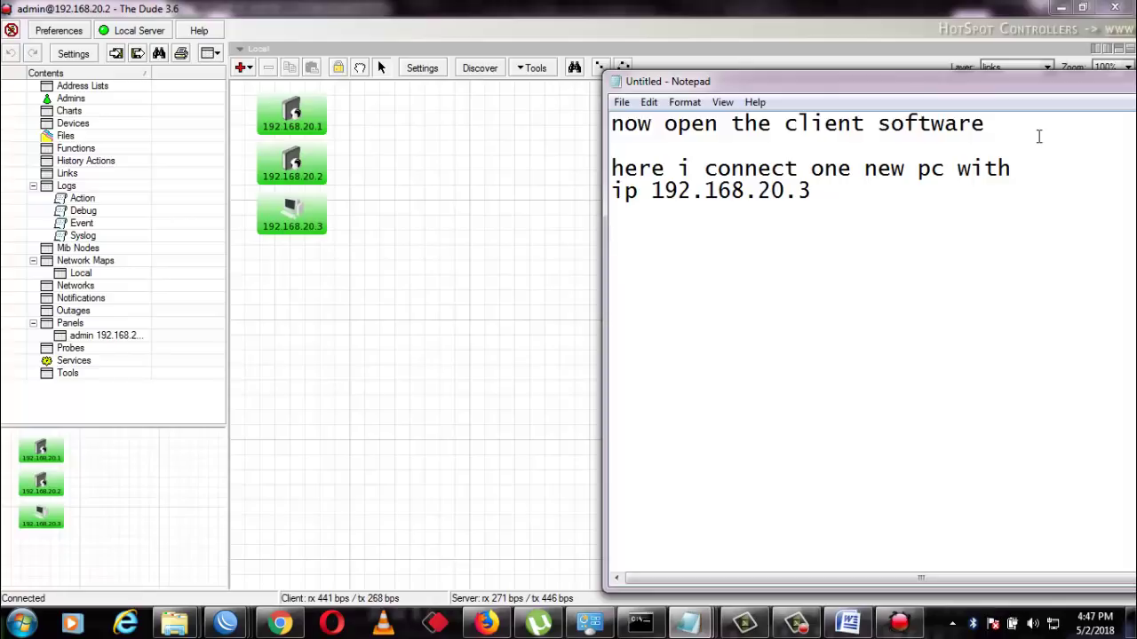
Add a new paragraph to the note reading "you can check which"
{"action": "key", "text": "Return"}
{"action": "key", "text": "Return"}
{"action": "type", "text": "you"}
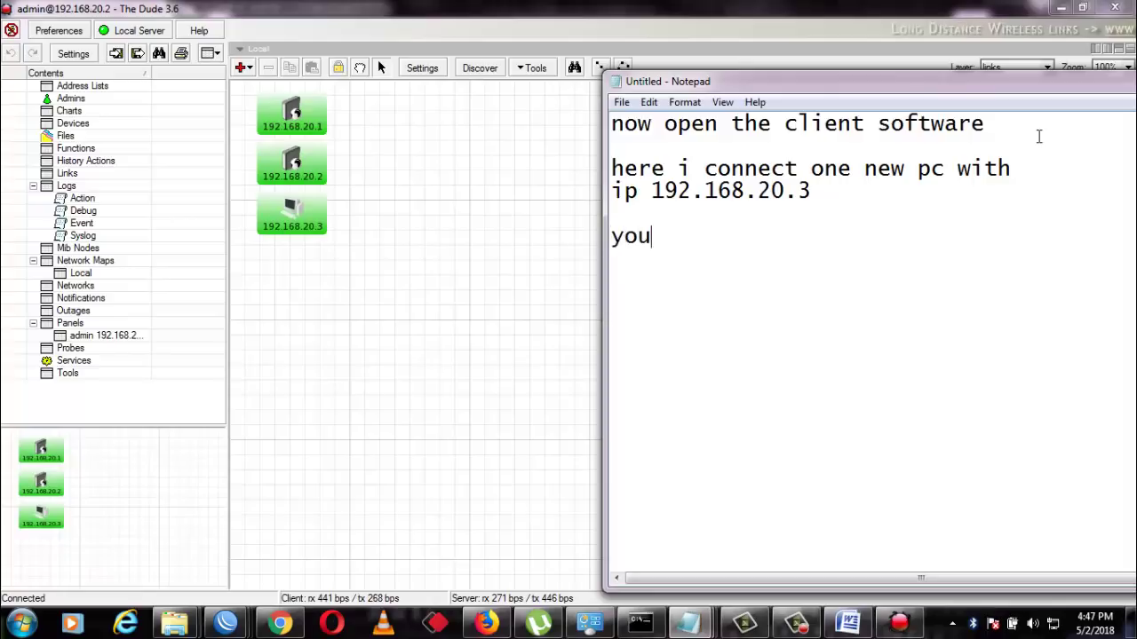
{"action": "type", "text": " can connect"}
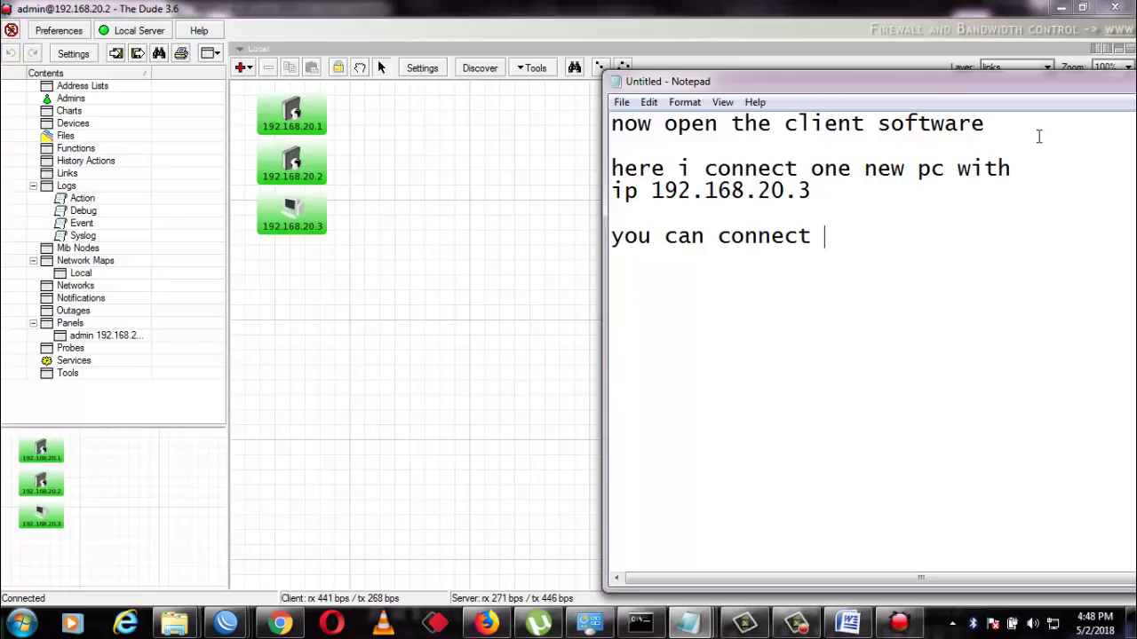
{"action": "key", "text": "BackSpace"}
{"action": "key", "text": "BackSpace"}
{"action": "key", "text": "BackSpace"}
{"action": "key", "text": "BackSpace"}
{"action": "key", "text": "BackSpace"}
{"action": "key", "text": "BackSpace"}
{"action": "key", "text": "BackSpace"}
{"action": "key", "text": "BackSpace"}
{"action": "key", "text": "BackSpace"}
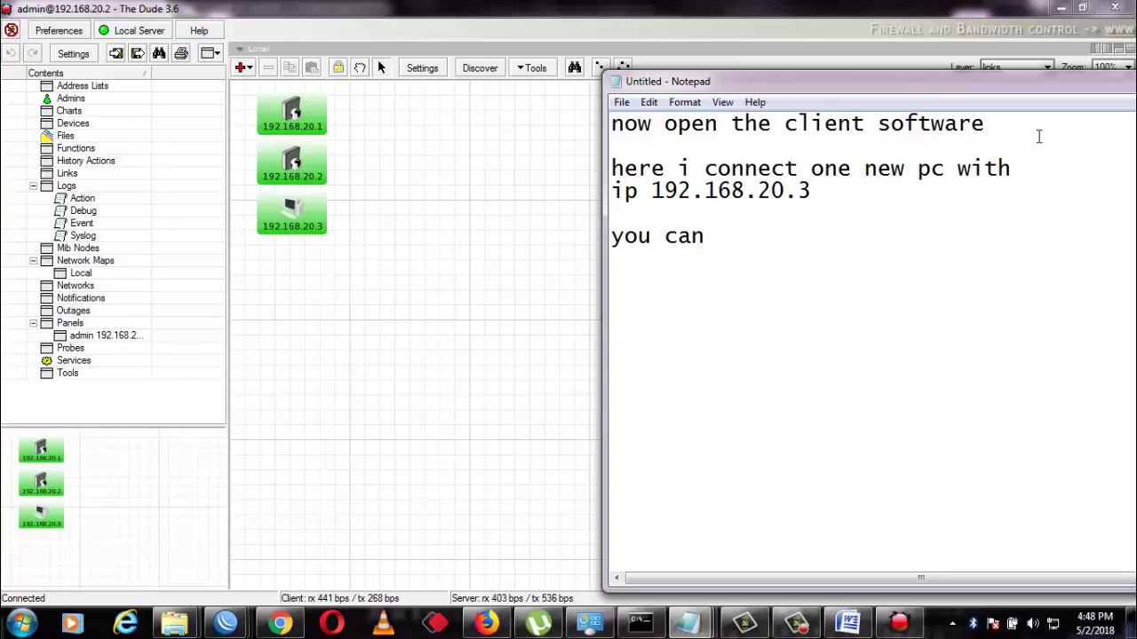
{"action": "type", "text": "check "}
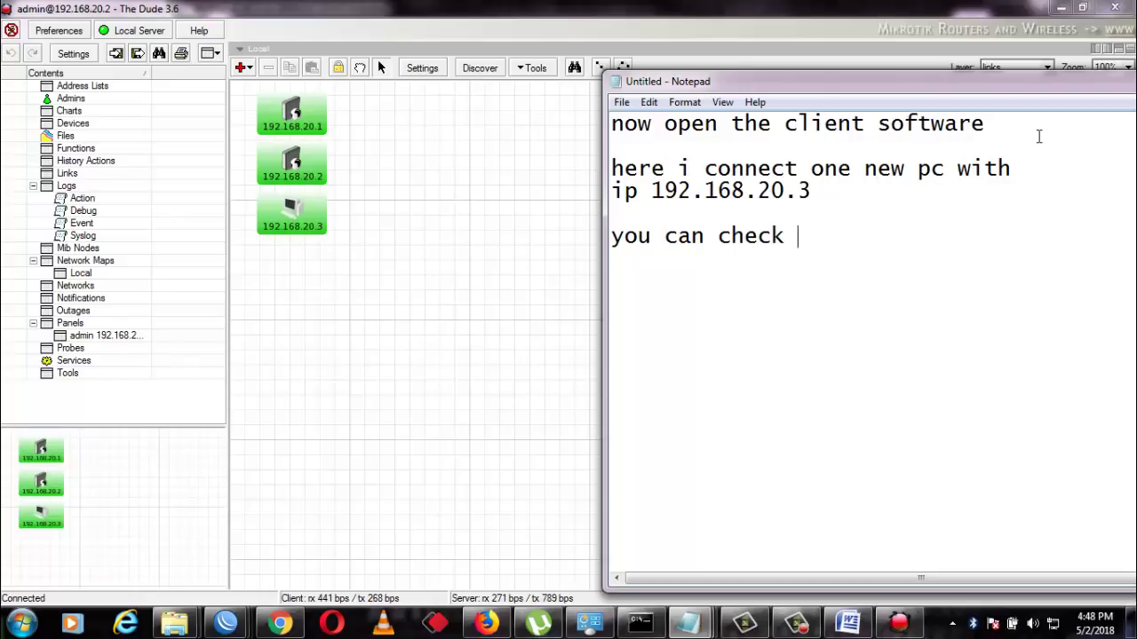
{"action": "type", "text": "which"}
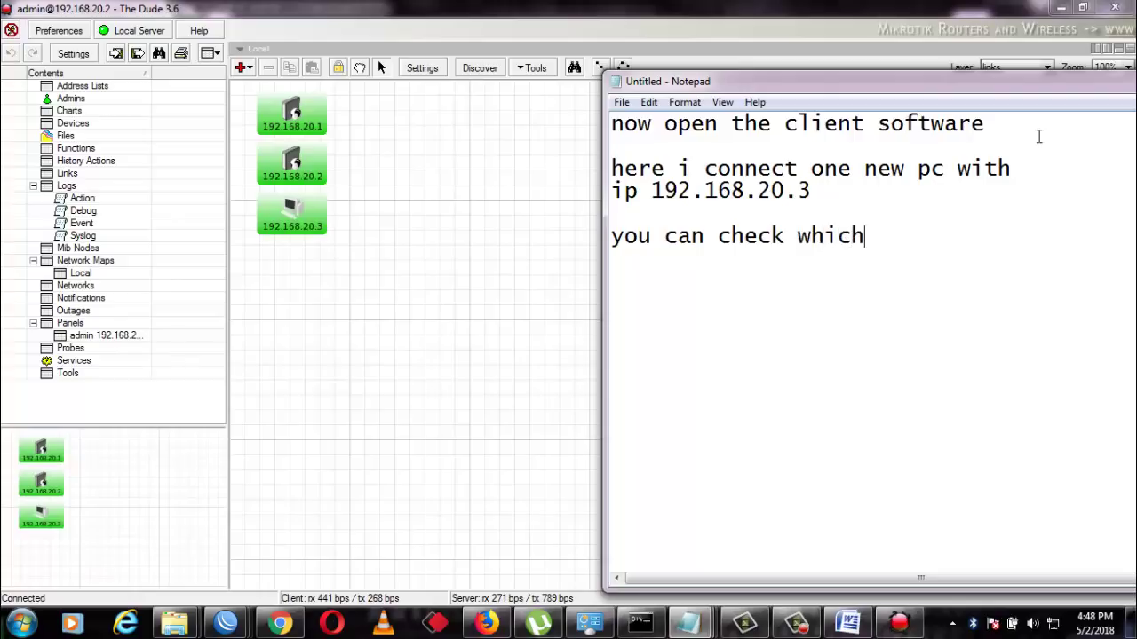